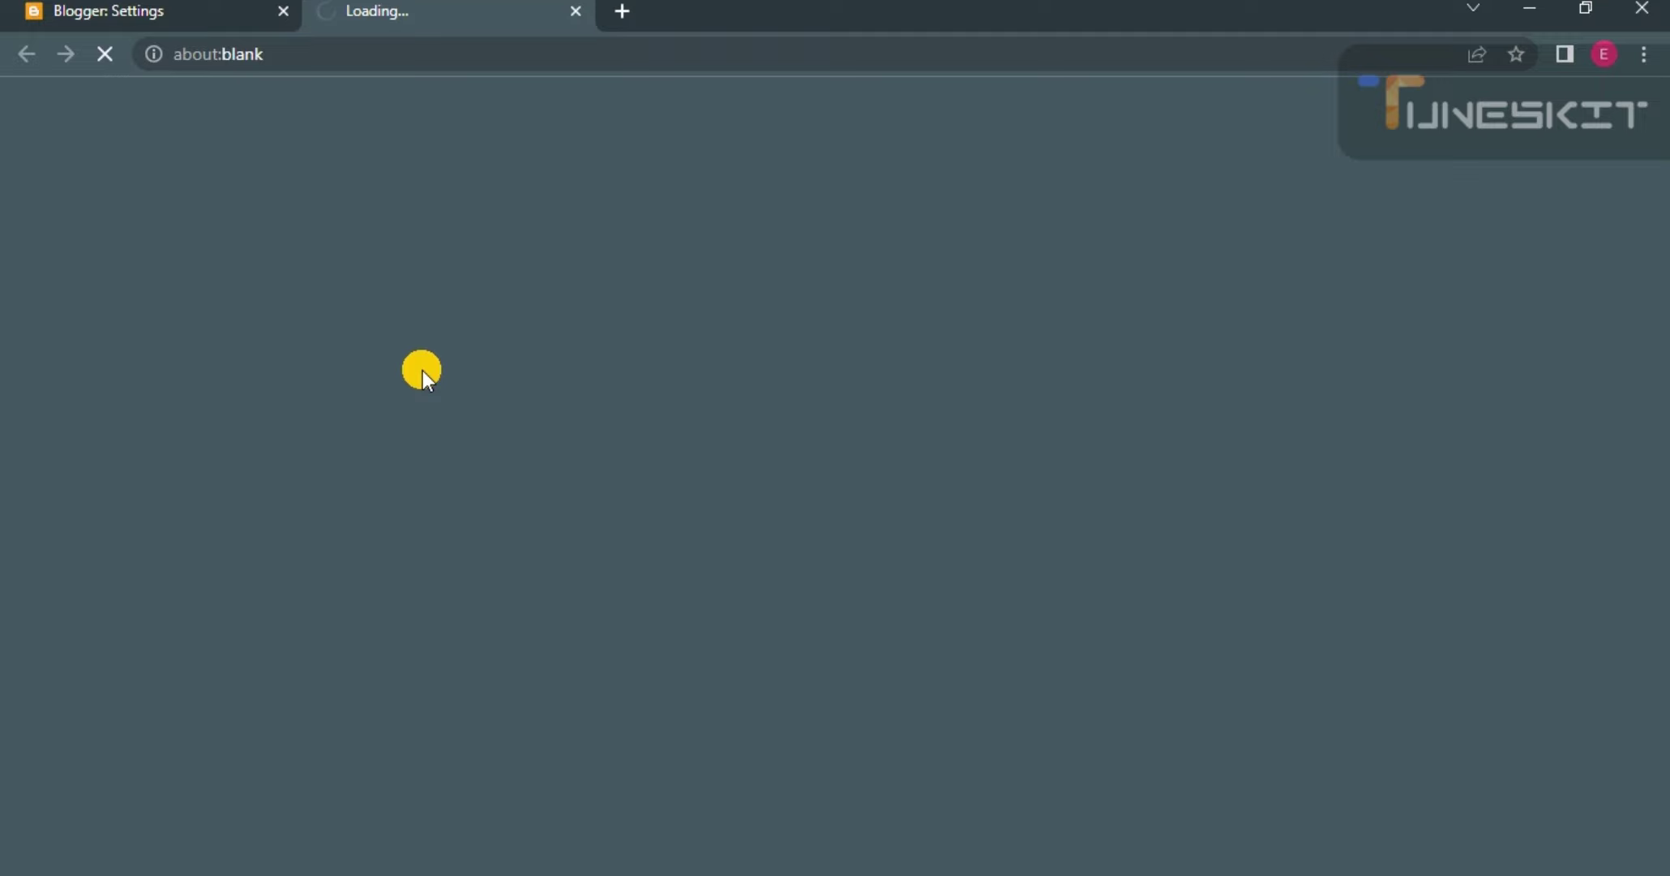
Open the page indexing report for the earninghax.com property in Google Search Console.
left_click(165, 7)
left_click(442, 5)
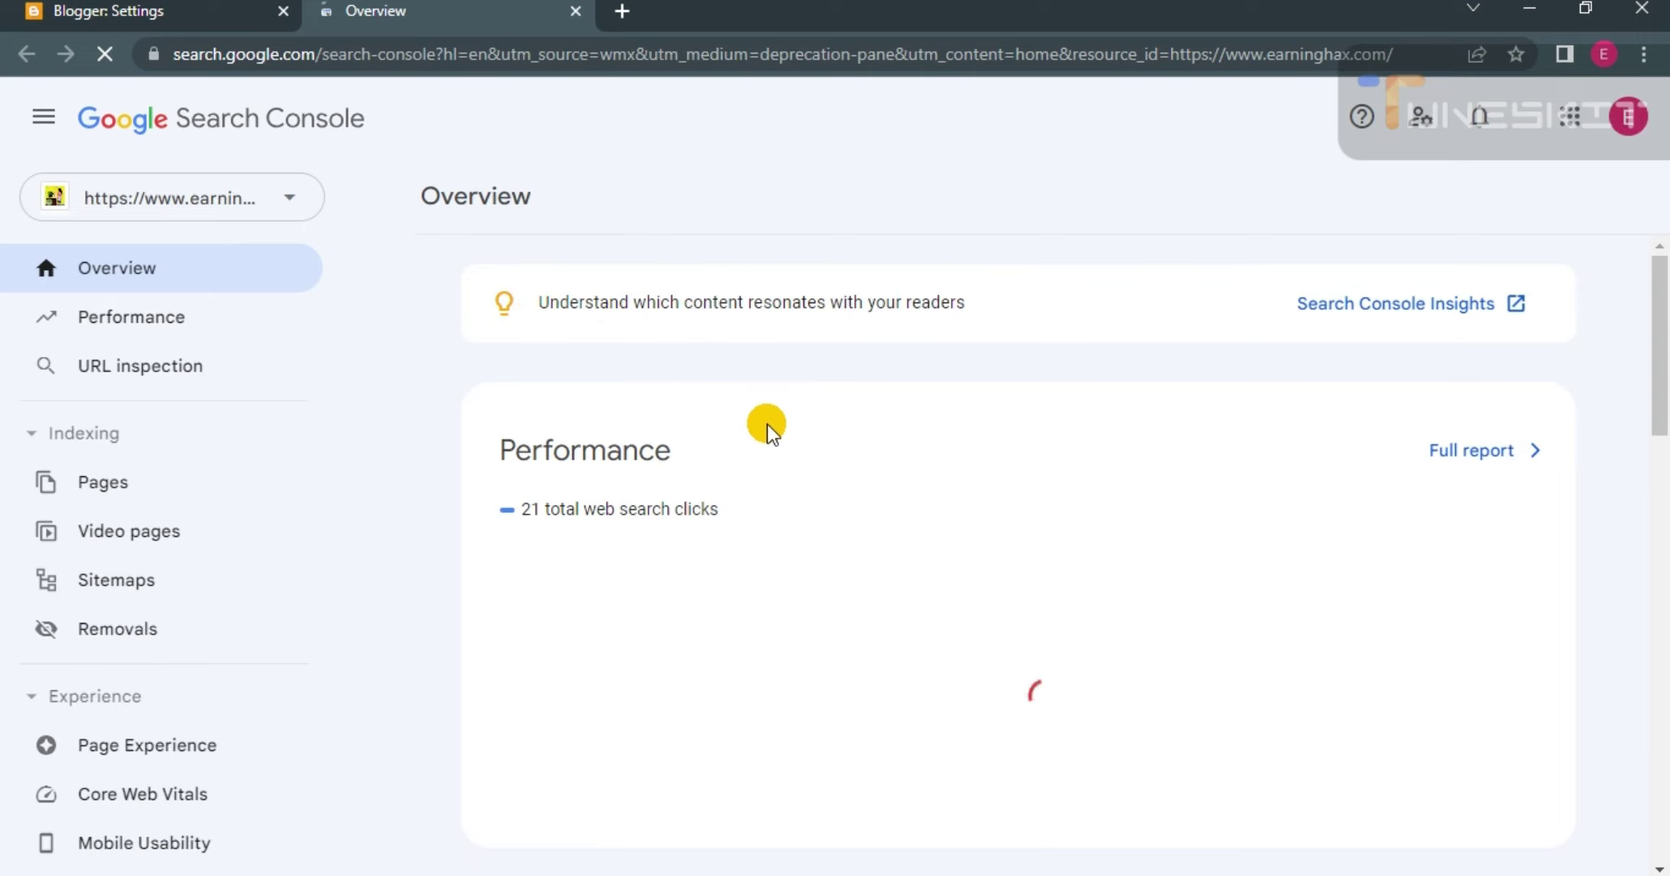
left_click(98, 480)
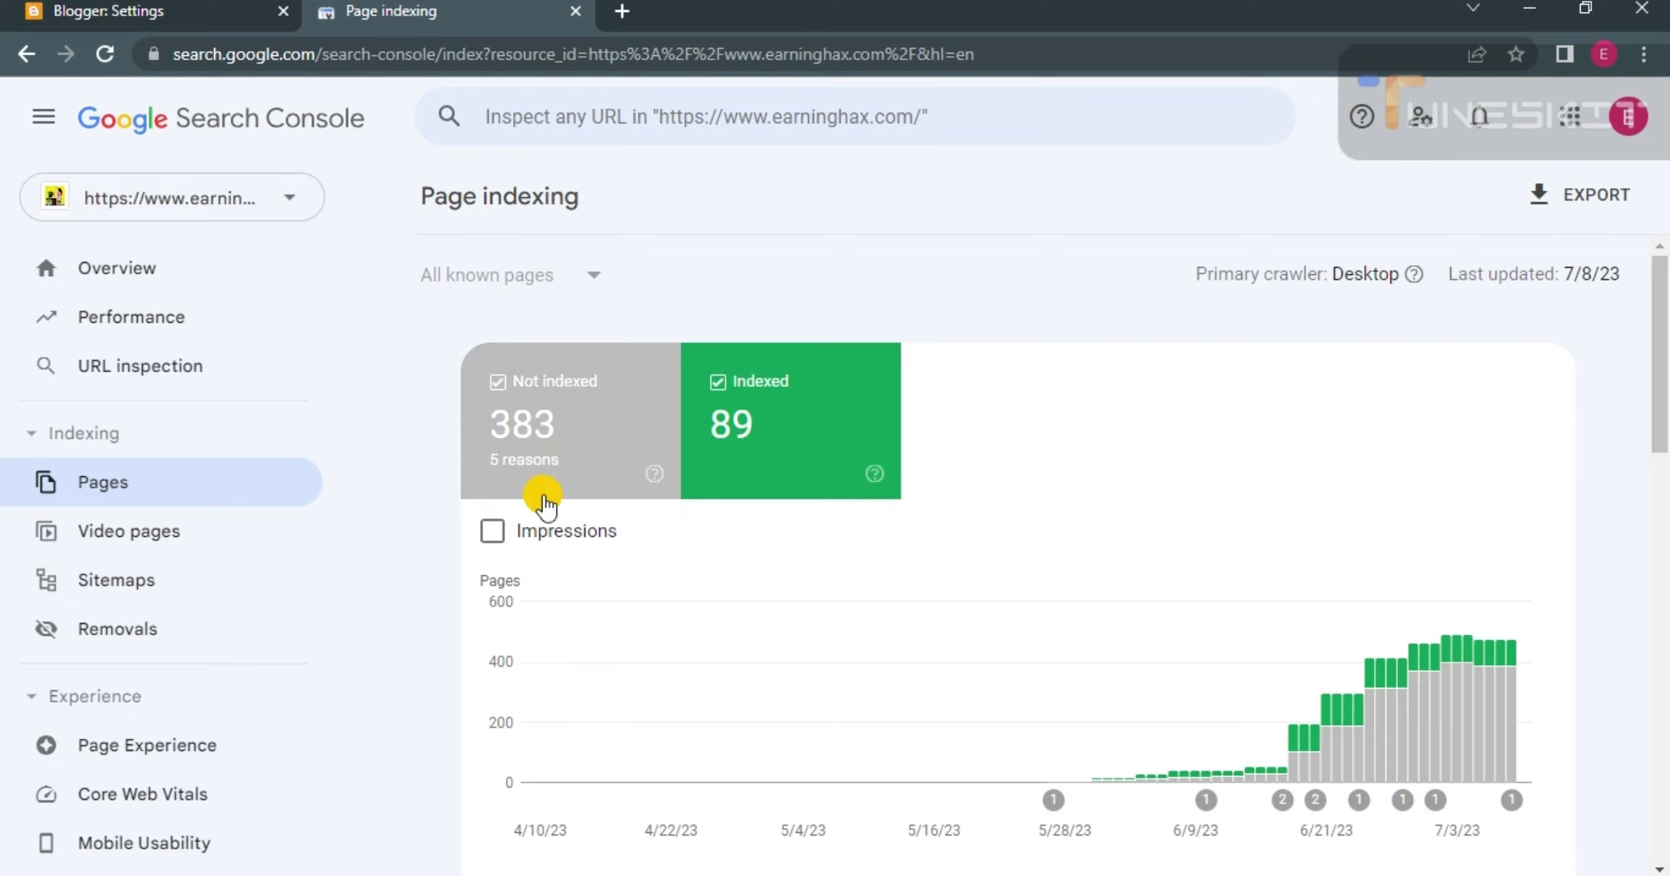
Review the reasons why pages aren't indexed and highlight the "Crawled - currently not indexed" reason.
scroll(544, 497, "down", 5)
scroll(543, 499, "up", 3)
scroll(543, 495, "down", 6)
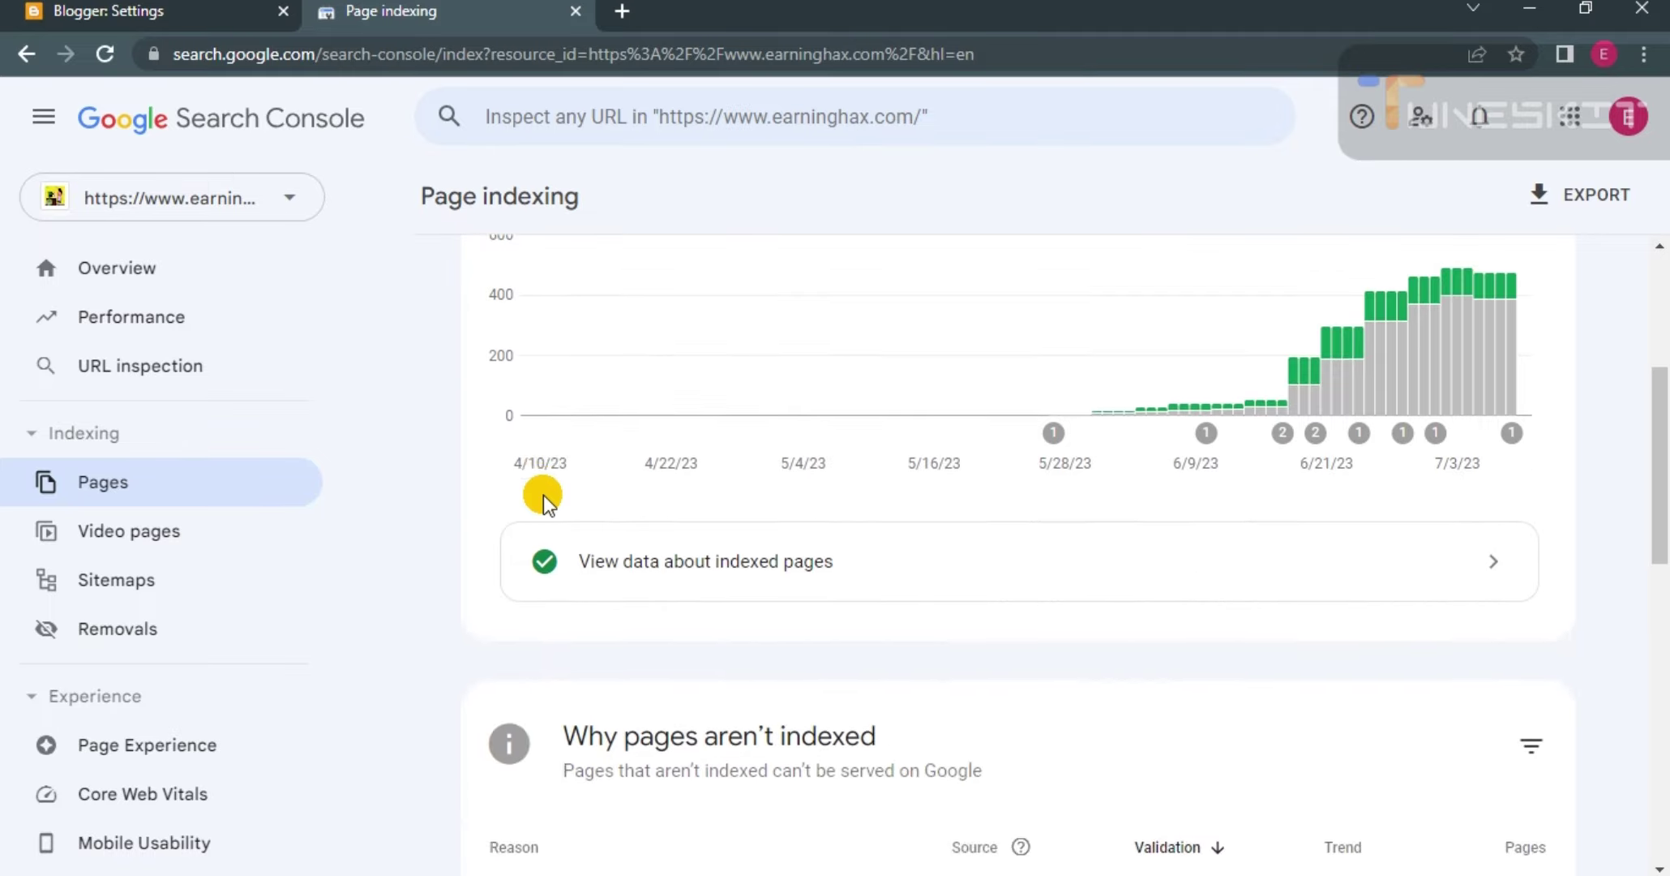
scroll(543, 496, "down", 2)
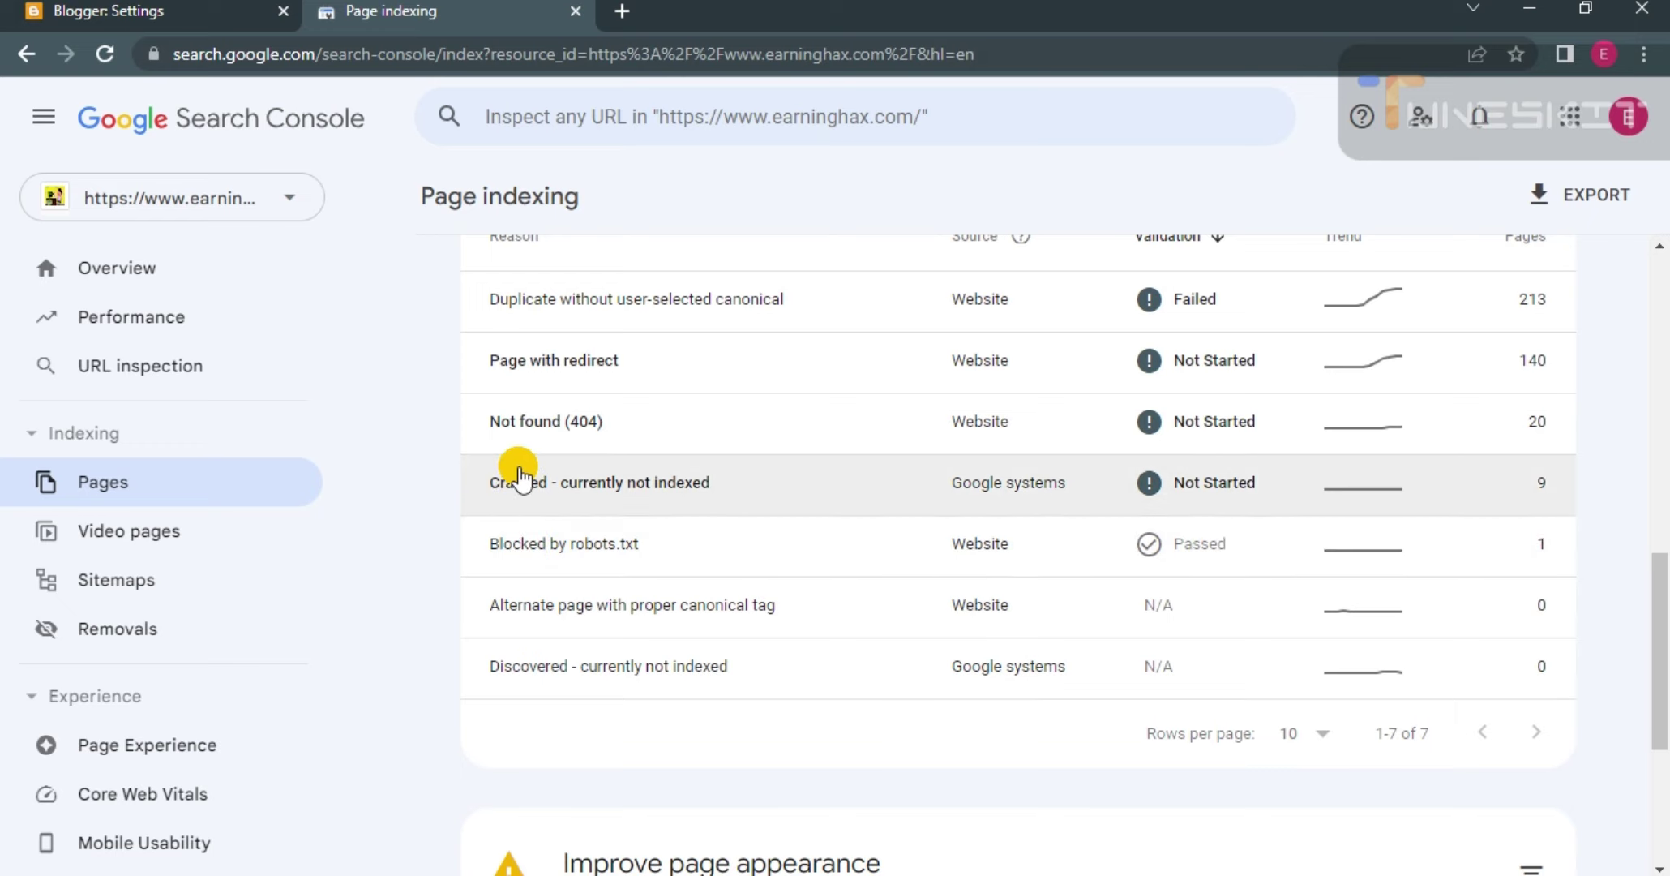
left_click_drag(485, 484, 762, 490)
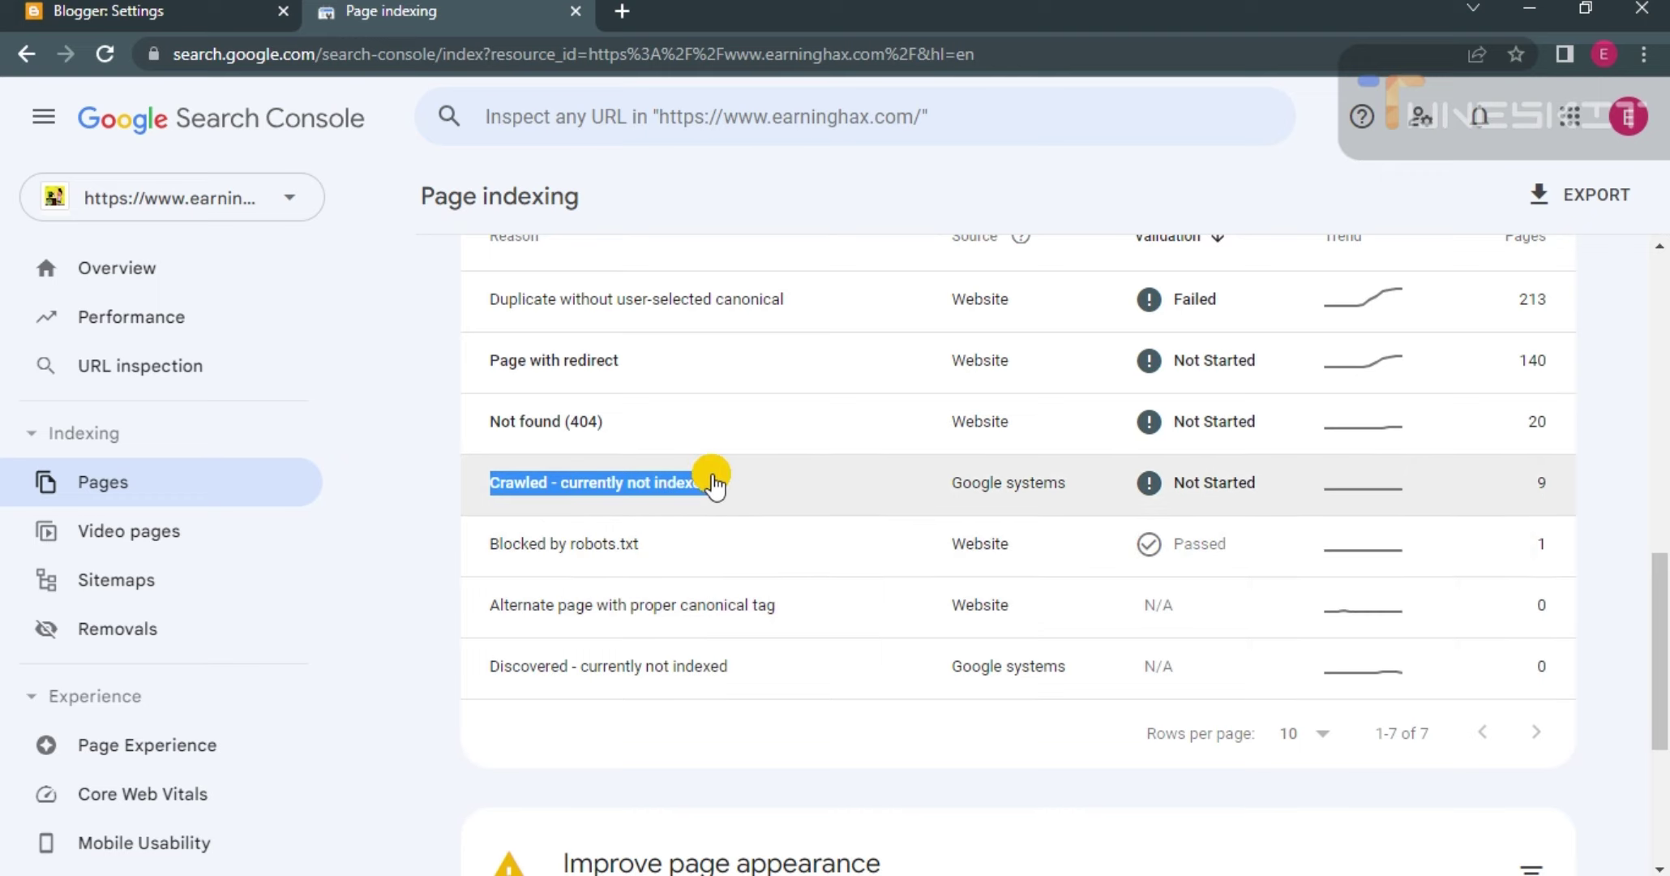
left_click_drag(708, 491, 724, 489)
Search Google for "crawl speed" in a new browser tab and open the "Change Googlebot crawl rate" help article.
left_click(628, 16)
type("c")
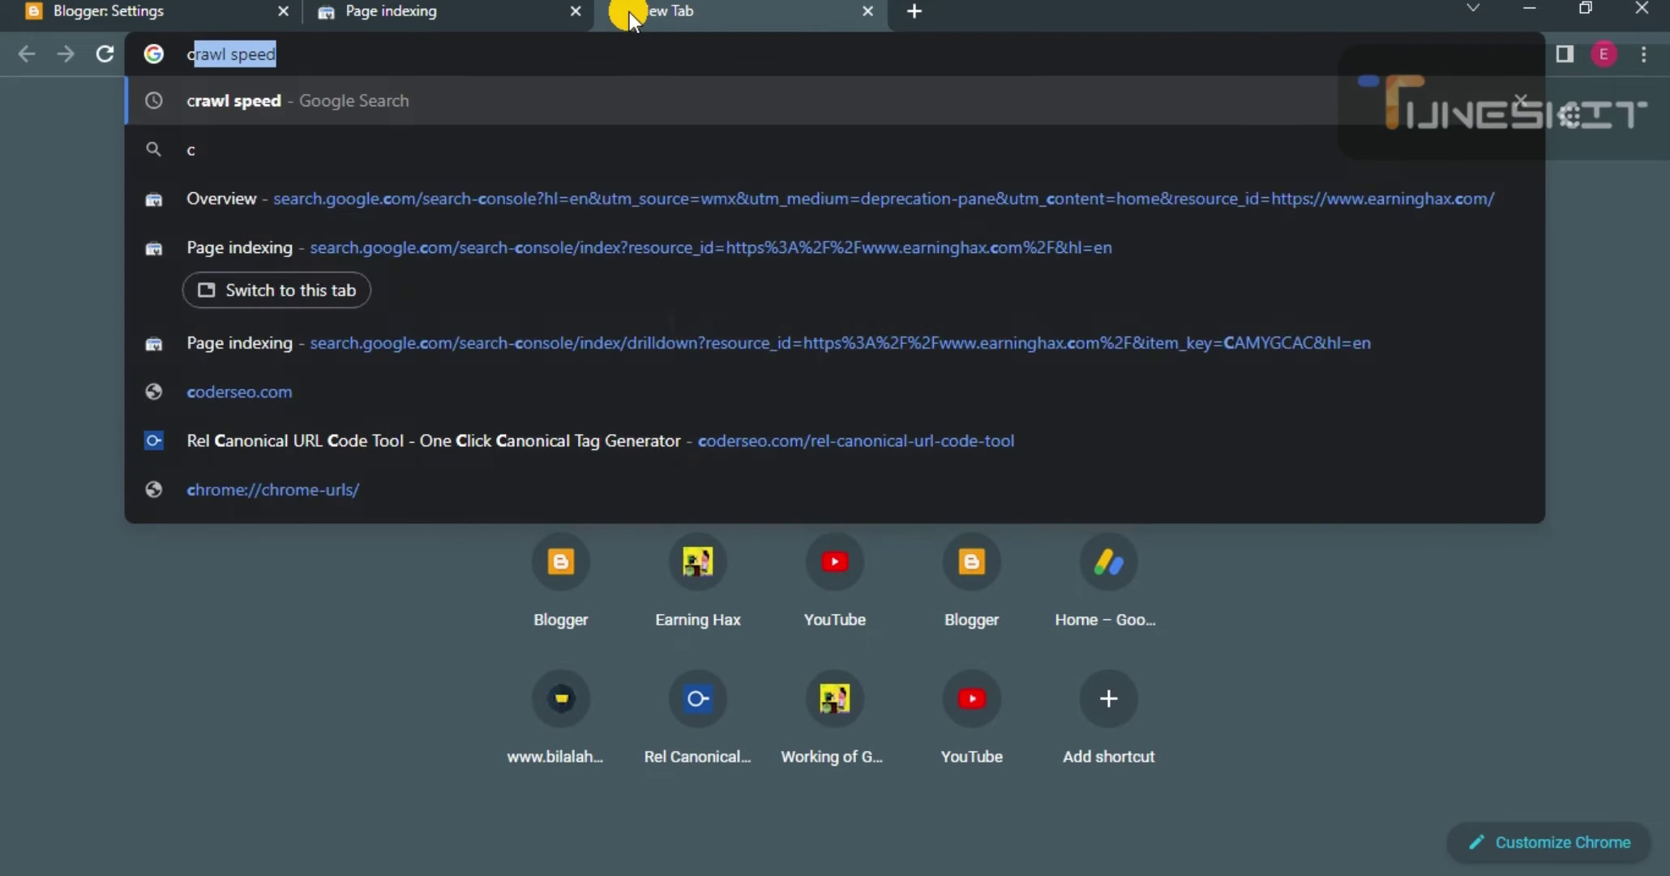
type("ra")
key("Return")
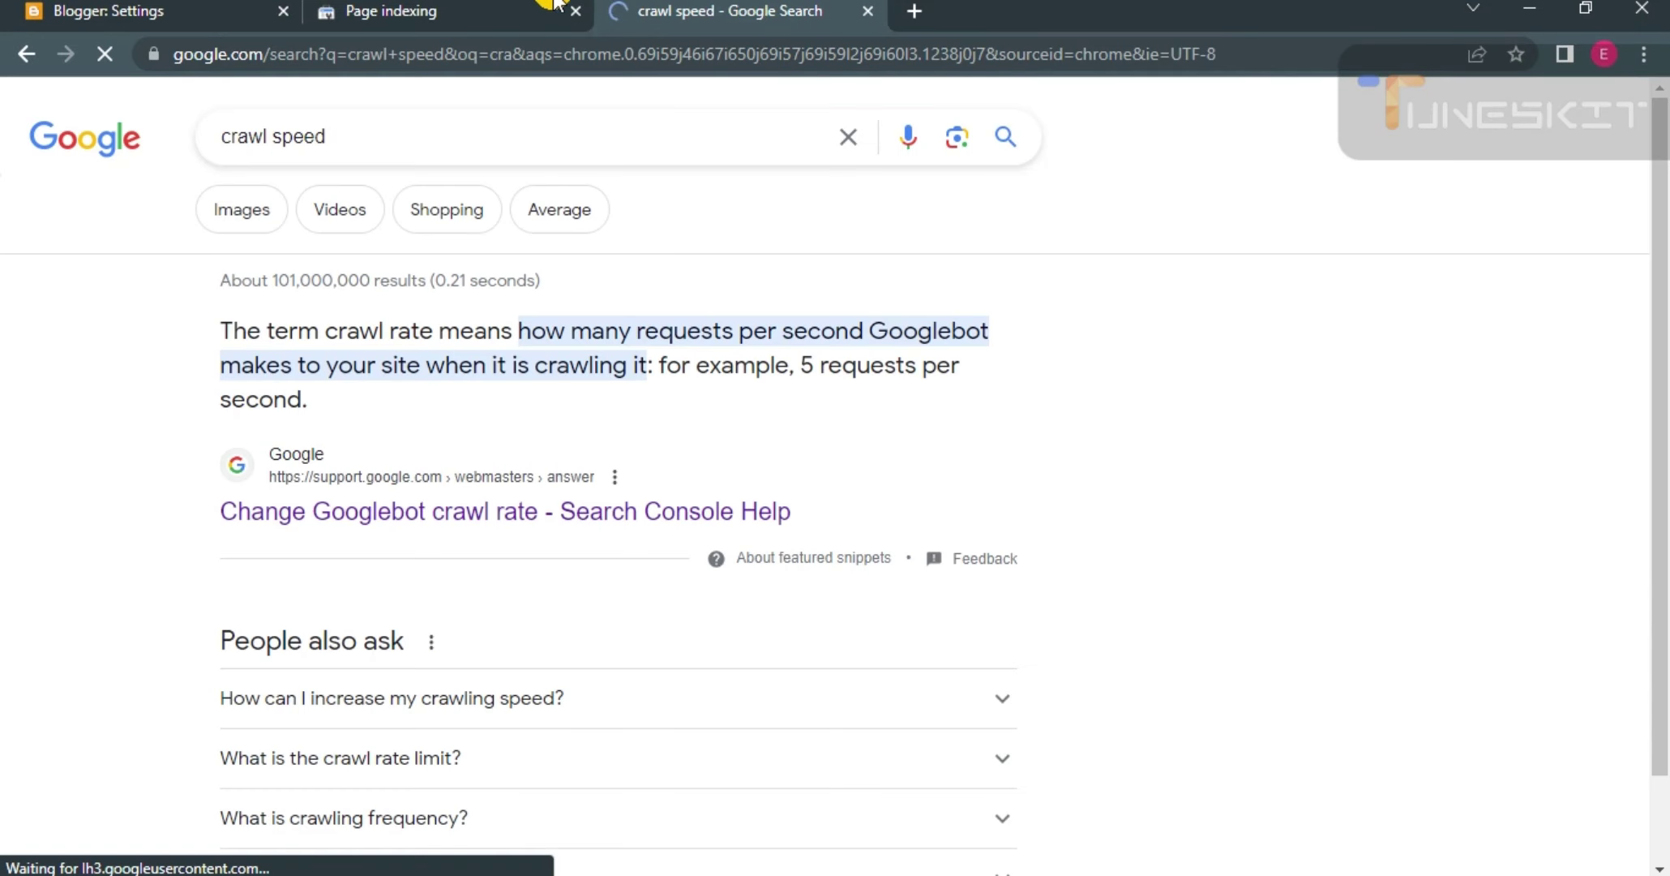
left_click(304, 509)
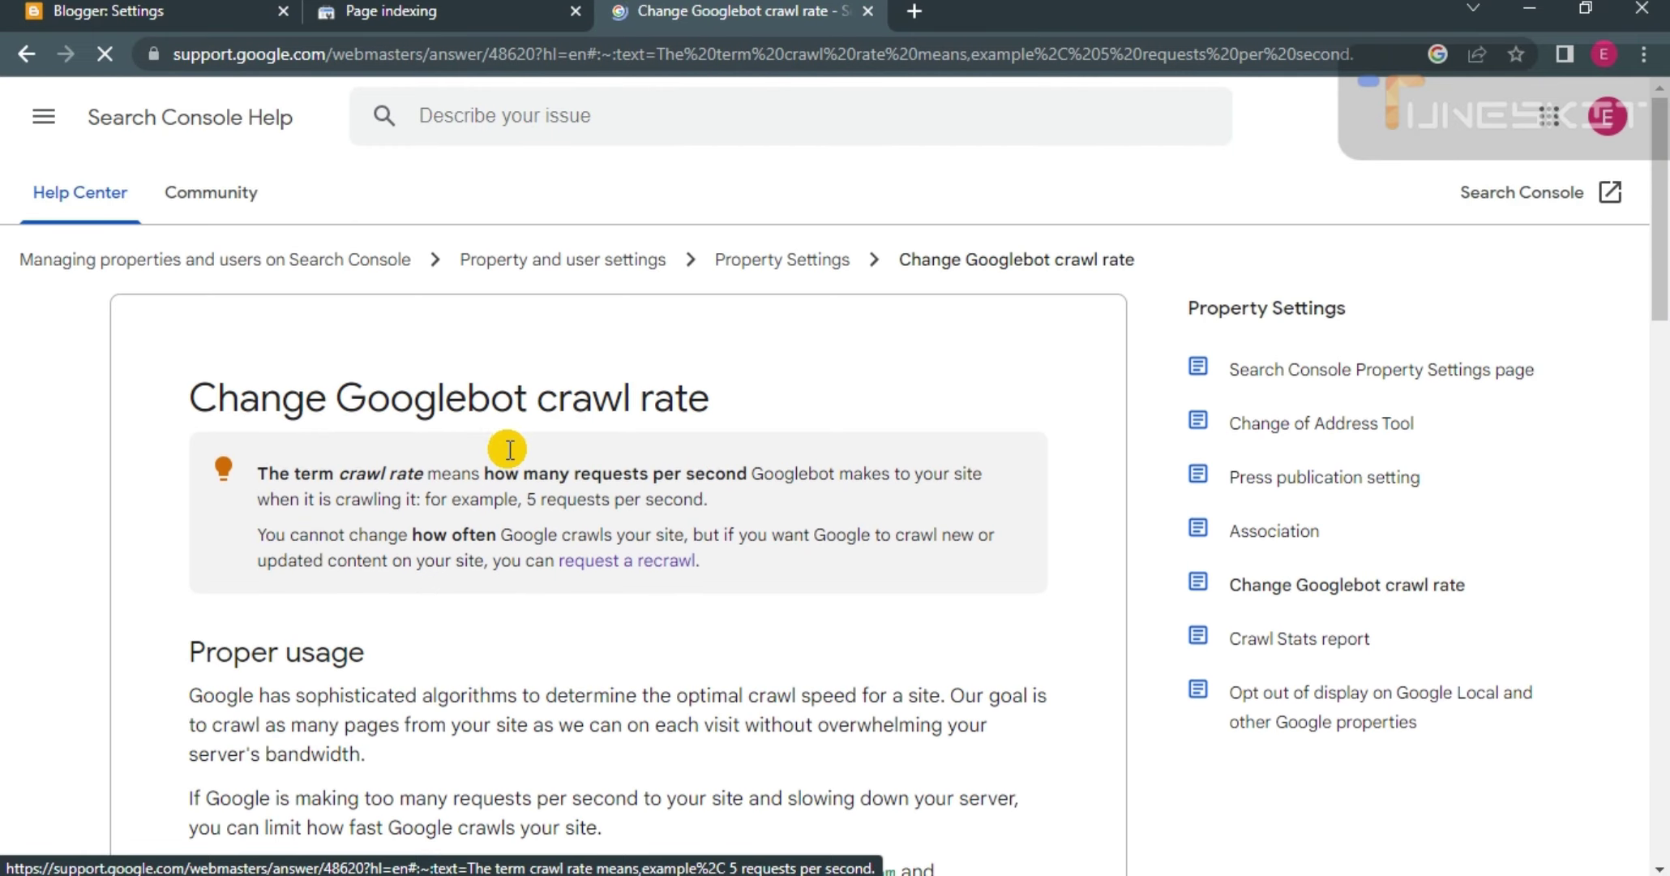
Open the Crawl Rate Settings page linked in the article and check the selected property and the crawl rate explanation.
scroll(509, 446, "down", 10)
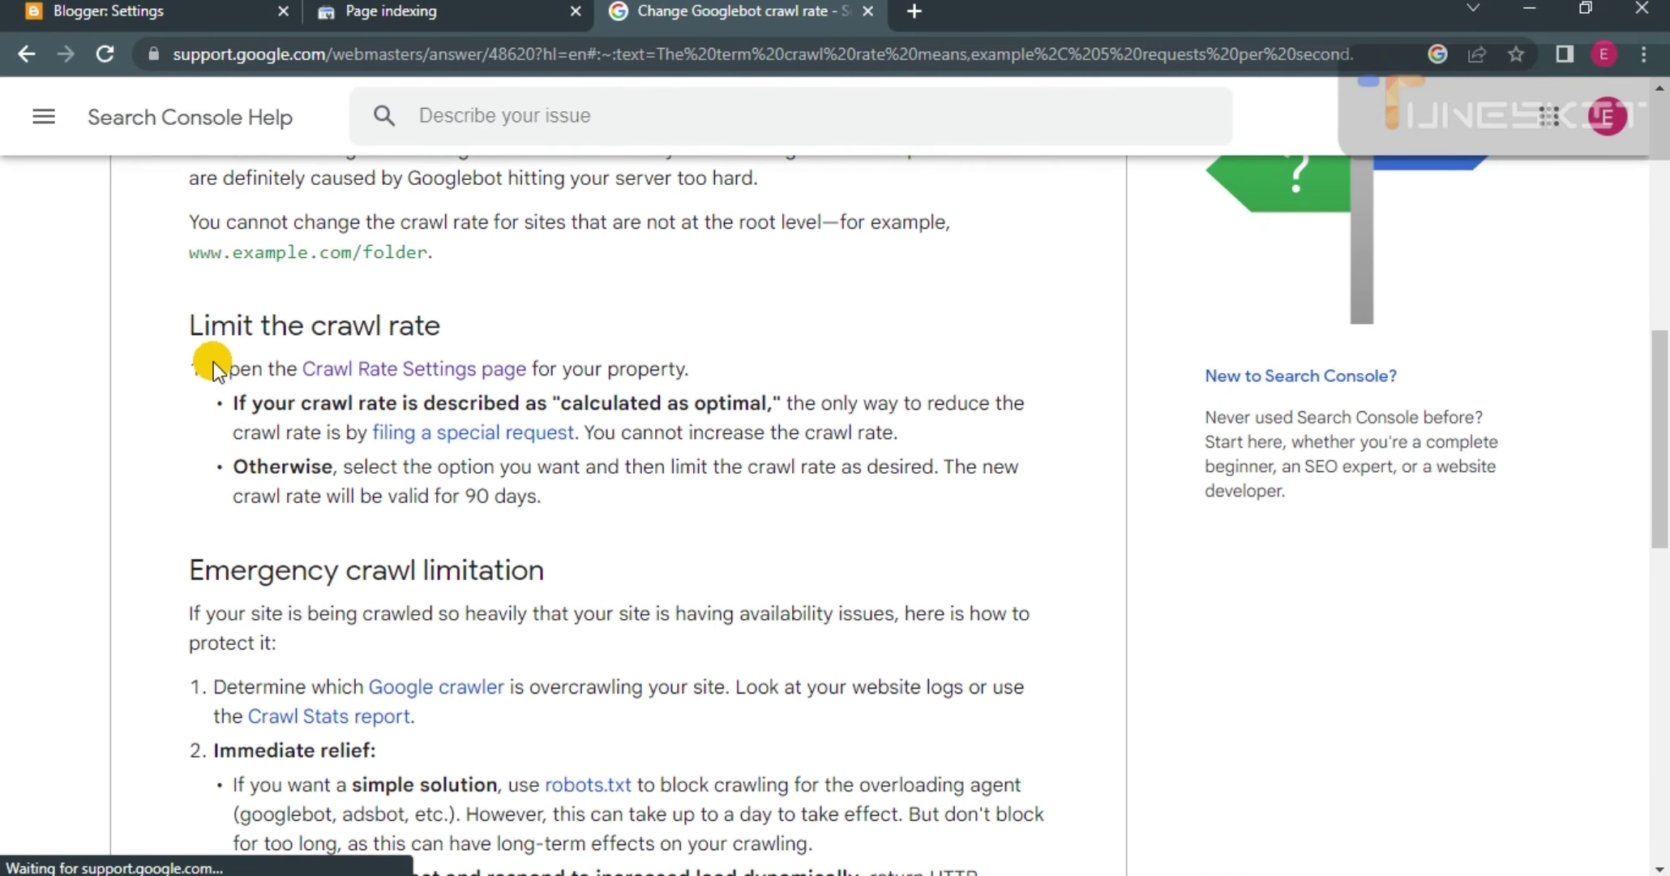
left_click(381, 371)
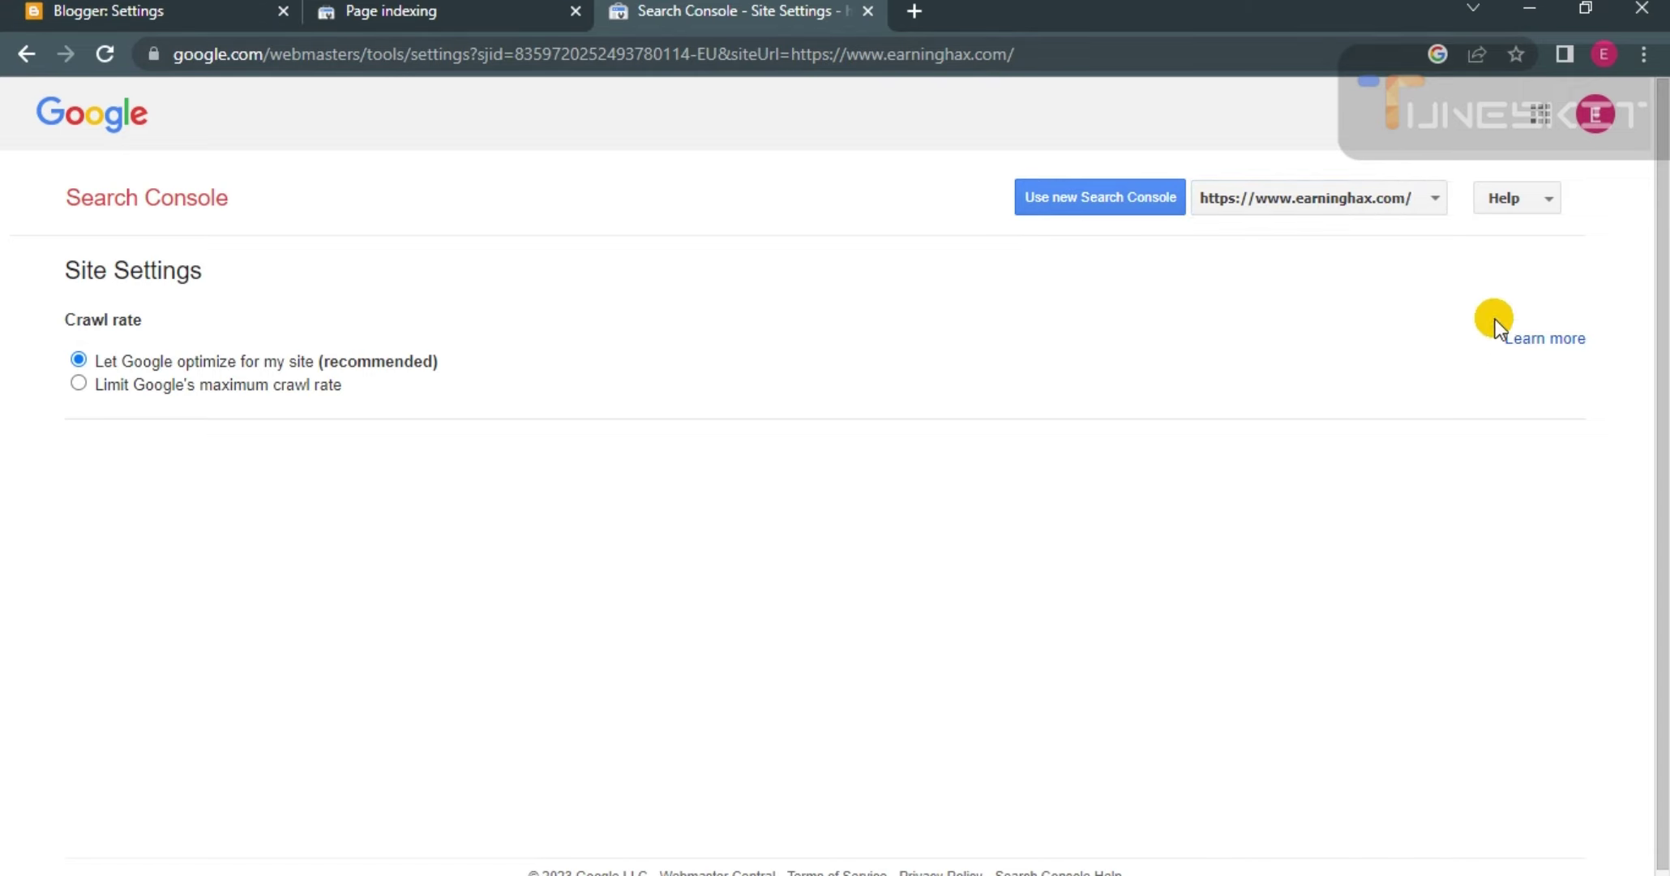
left_click(1433, 205)
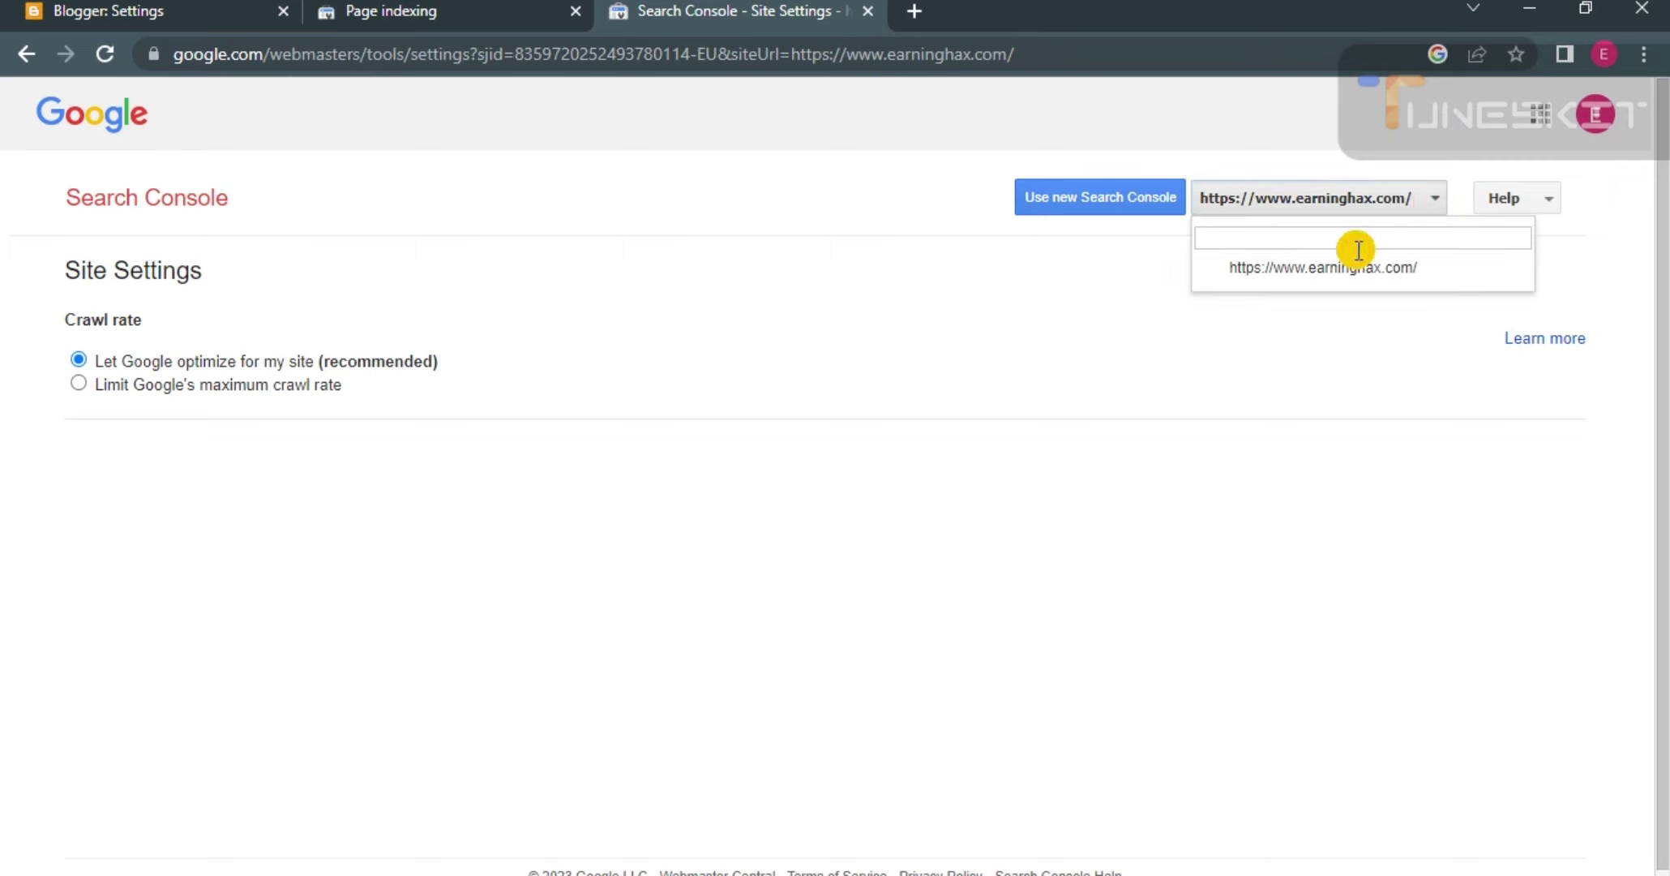
left_click(1280, 345)
scroll(442, 340, "down", 1)
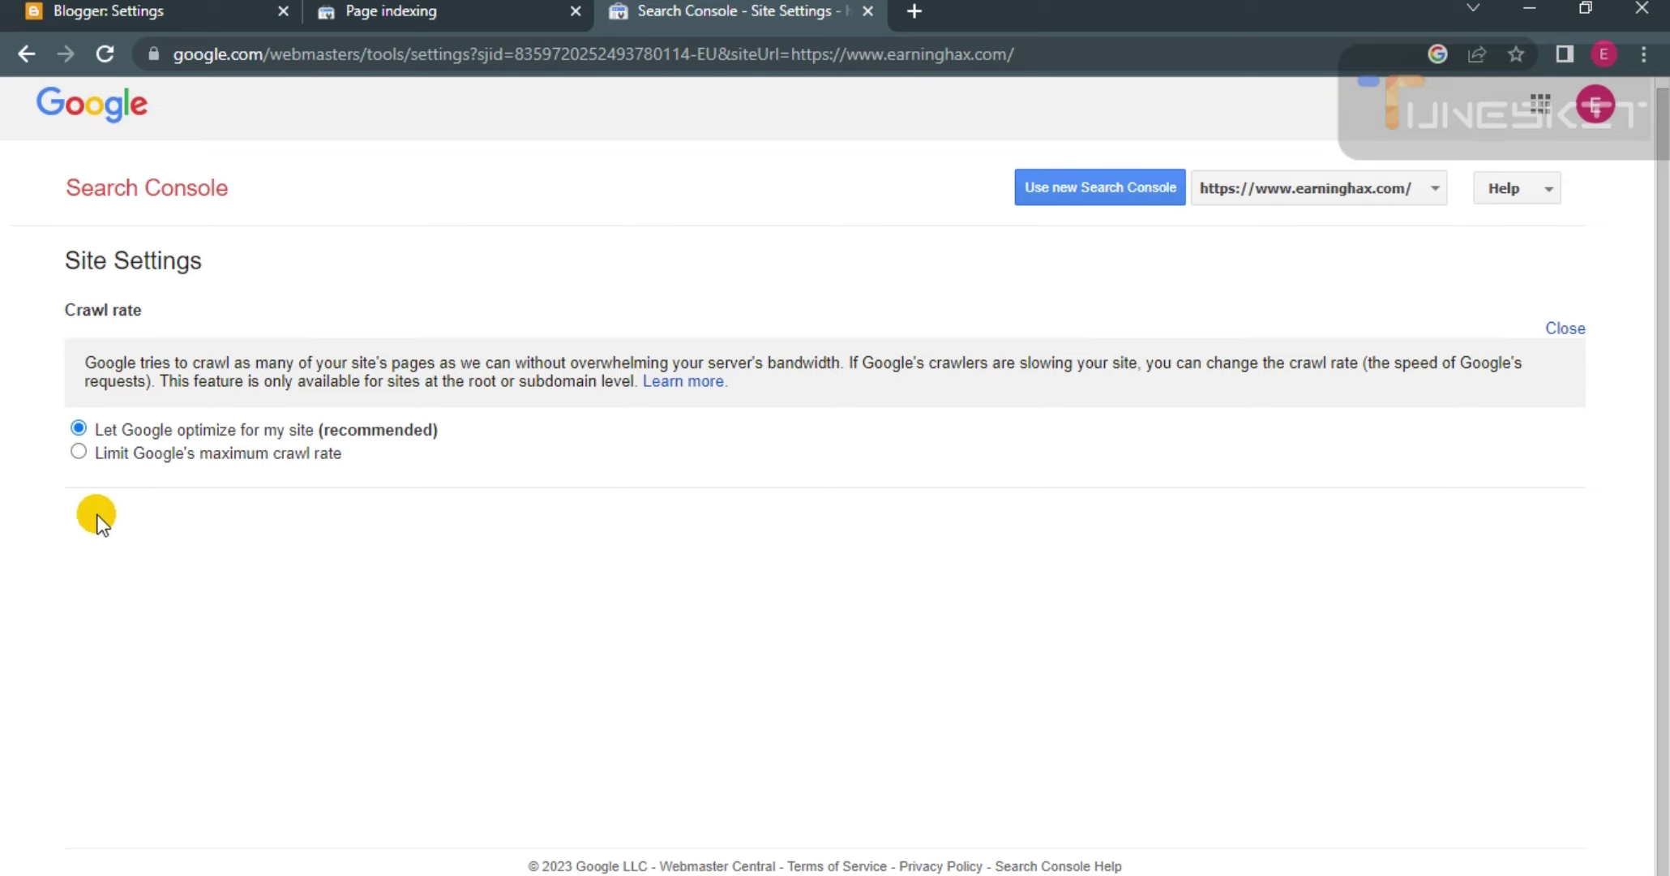
Limit Google's maximum crawl rate to the highest value, 2 requests per second, save it, and close the settings page.
left_click(79, 451)
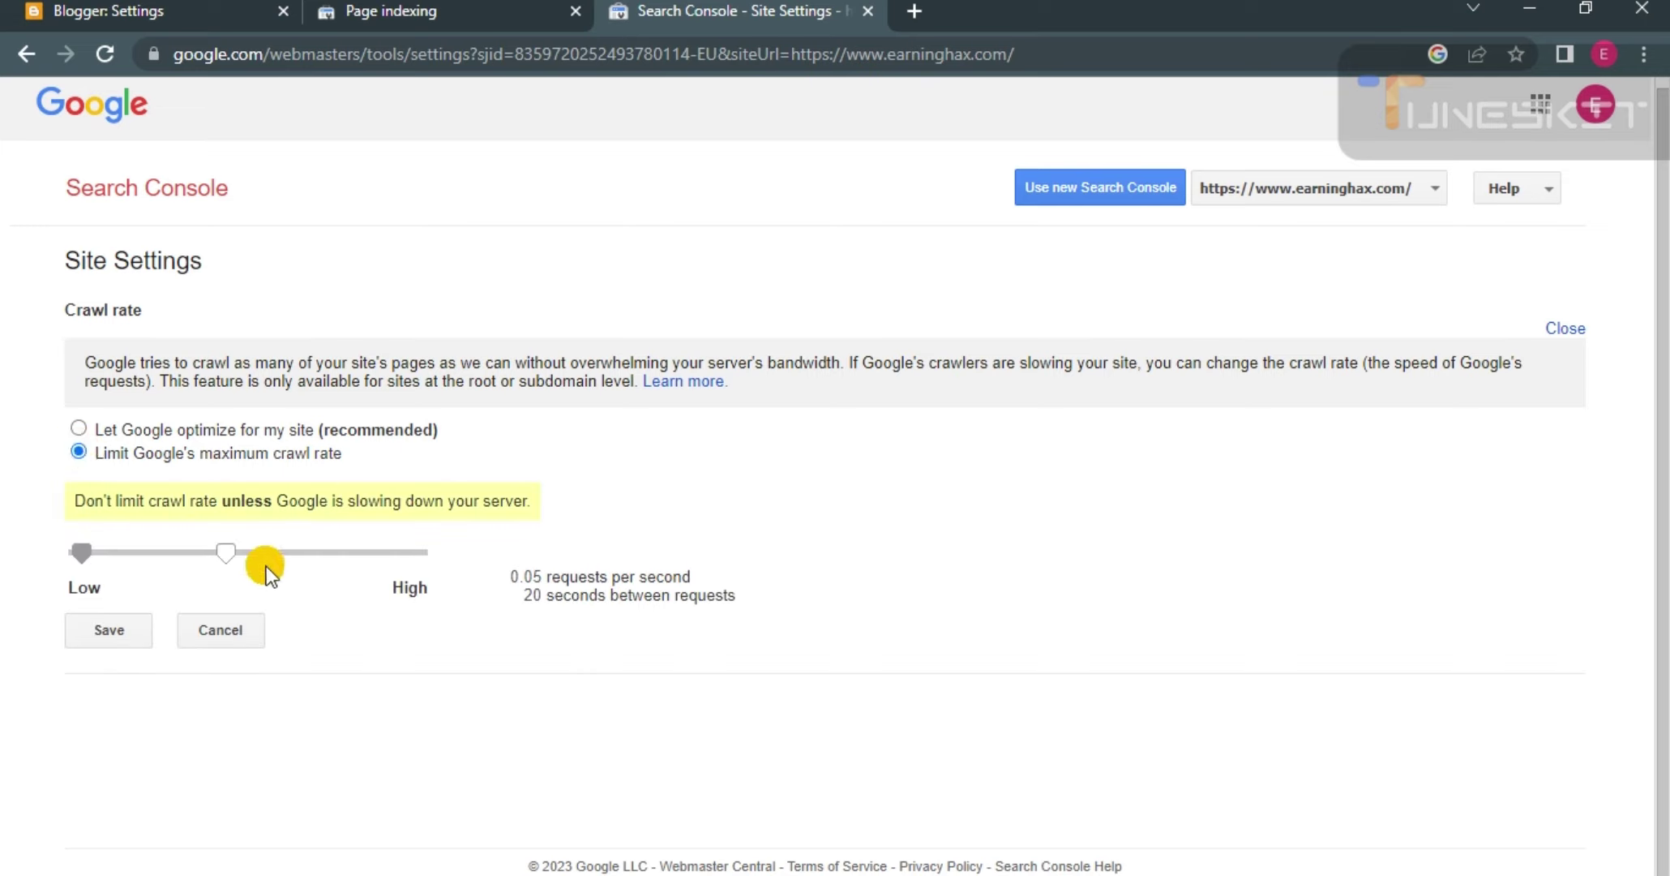
left_click_drag(223, 556, 433, 565)
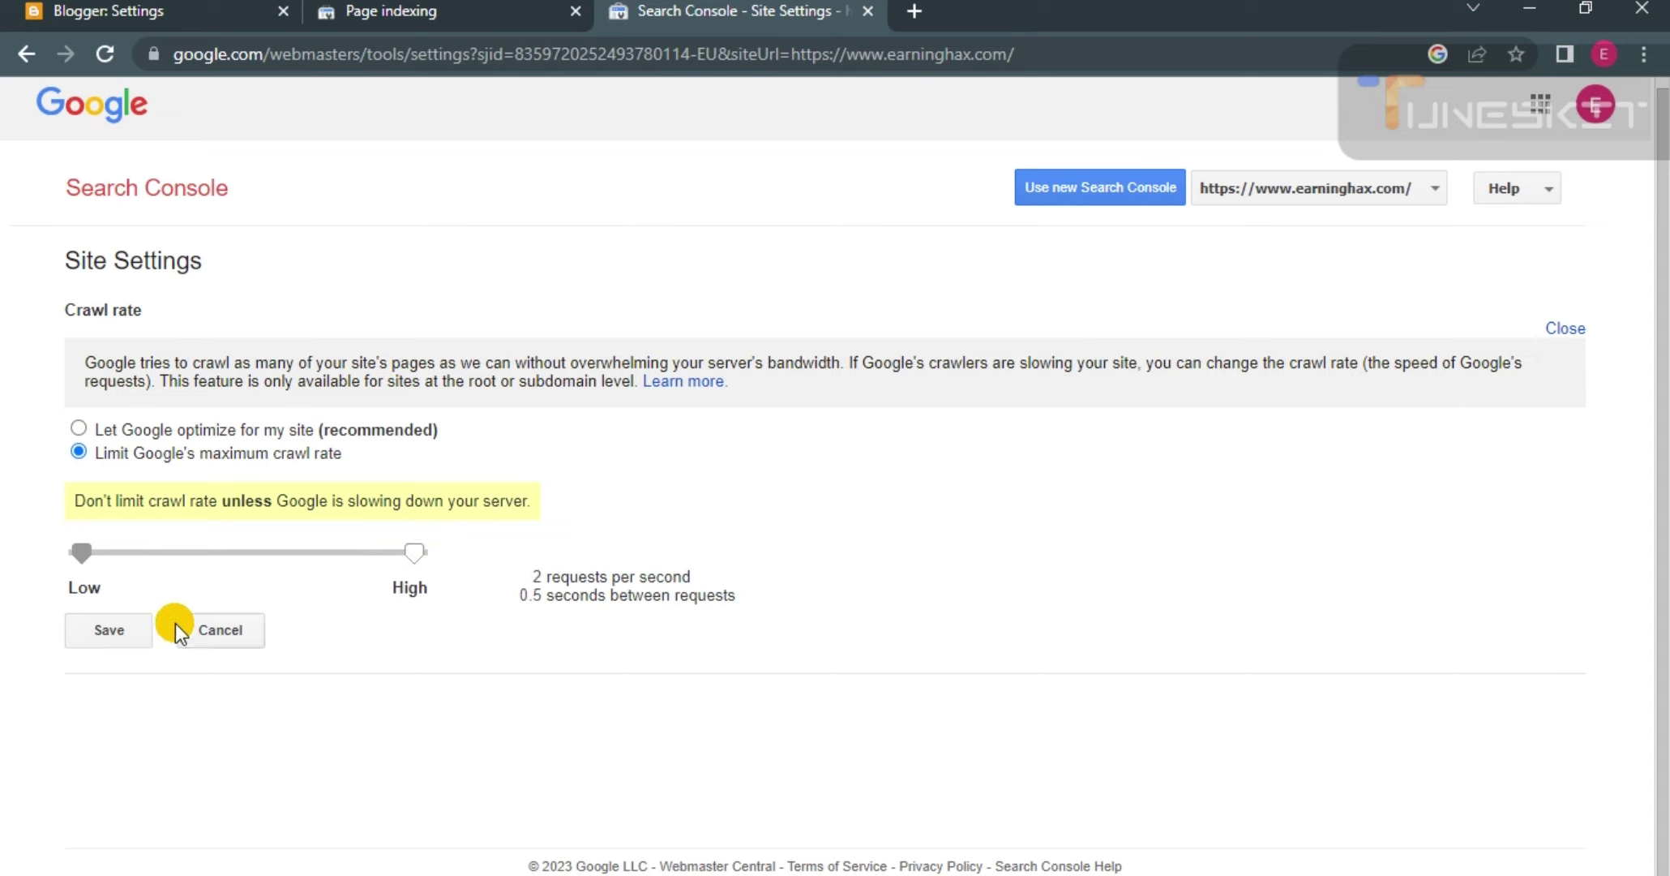
left_click(107, 630)
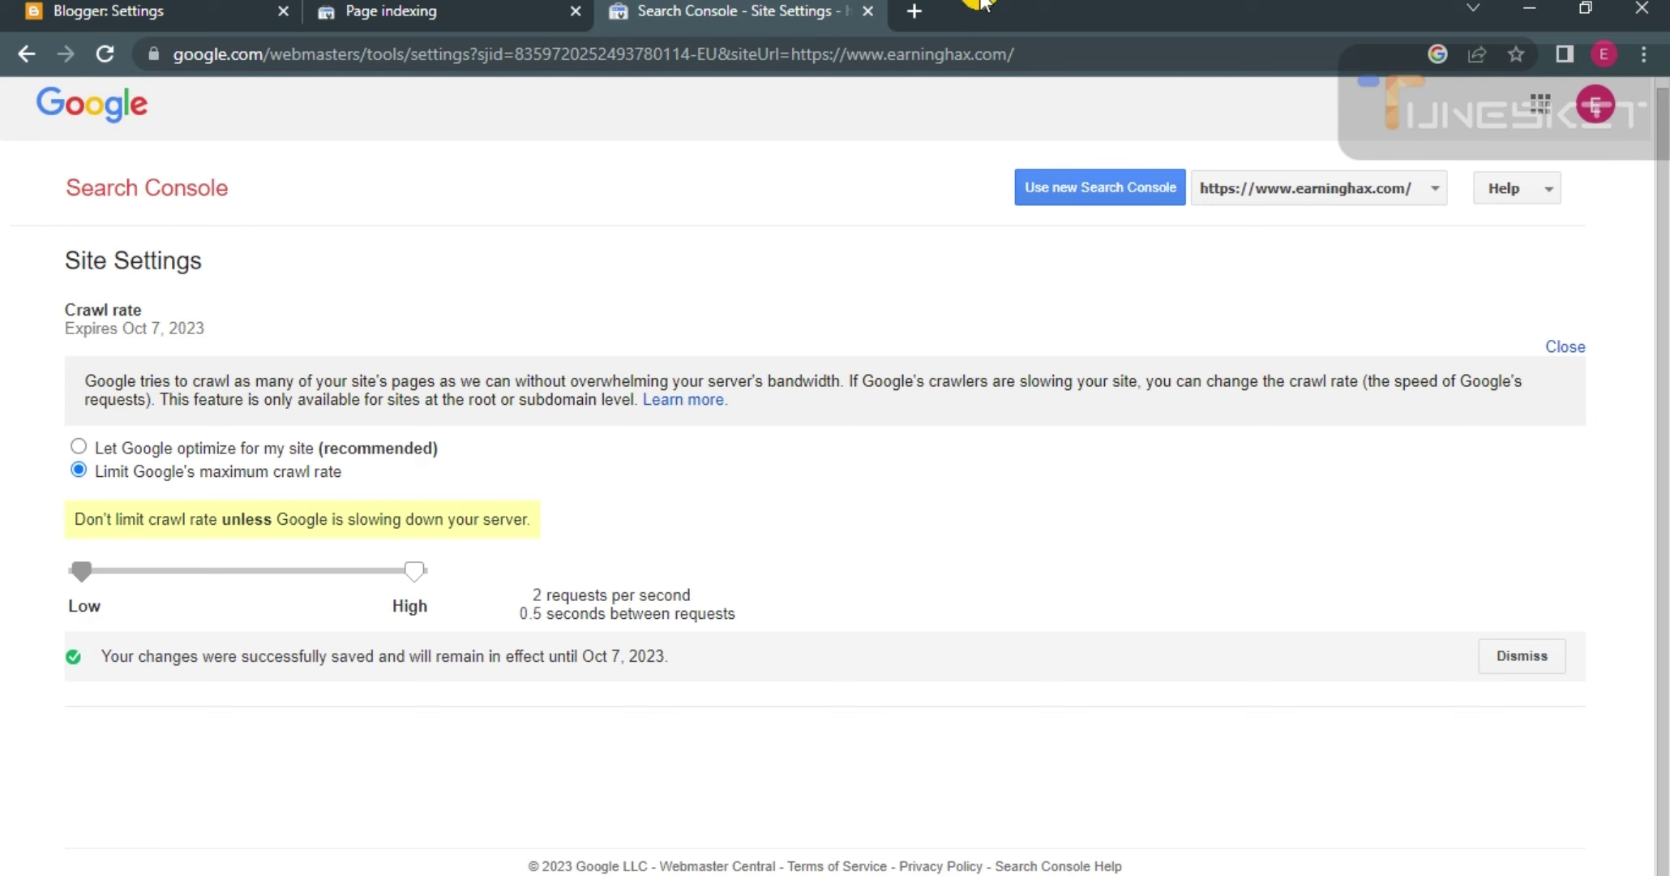
left_click(870, 13)
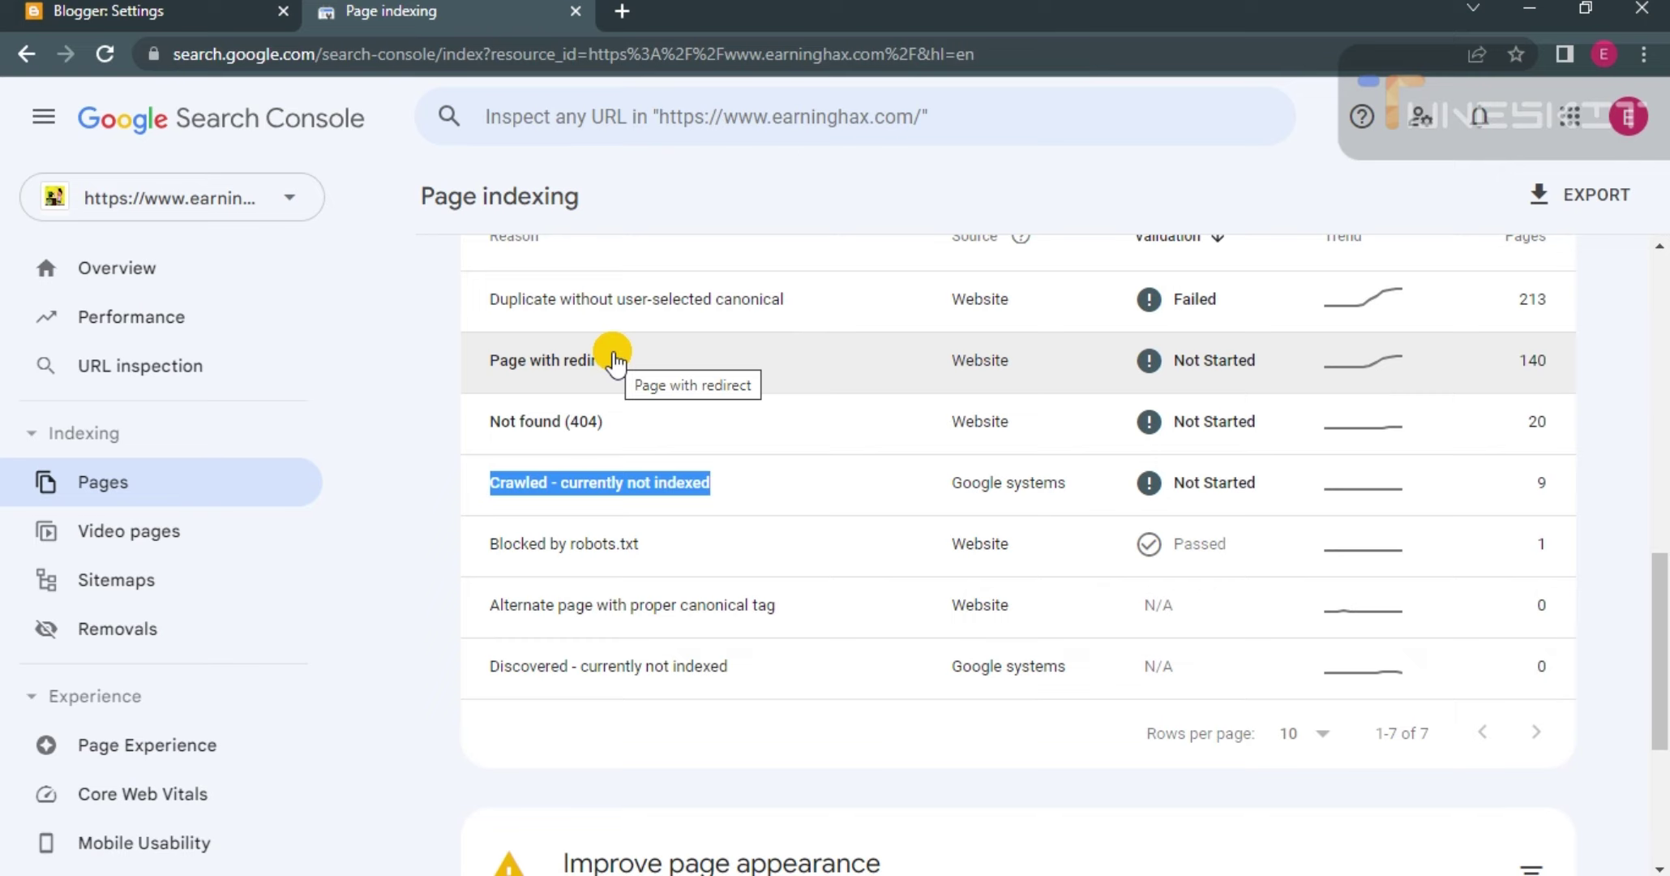
Switch to Blogger and look through the list of published posts for one to link to.
left_click(162, 8)
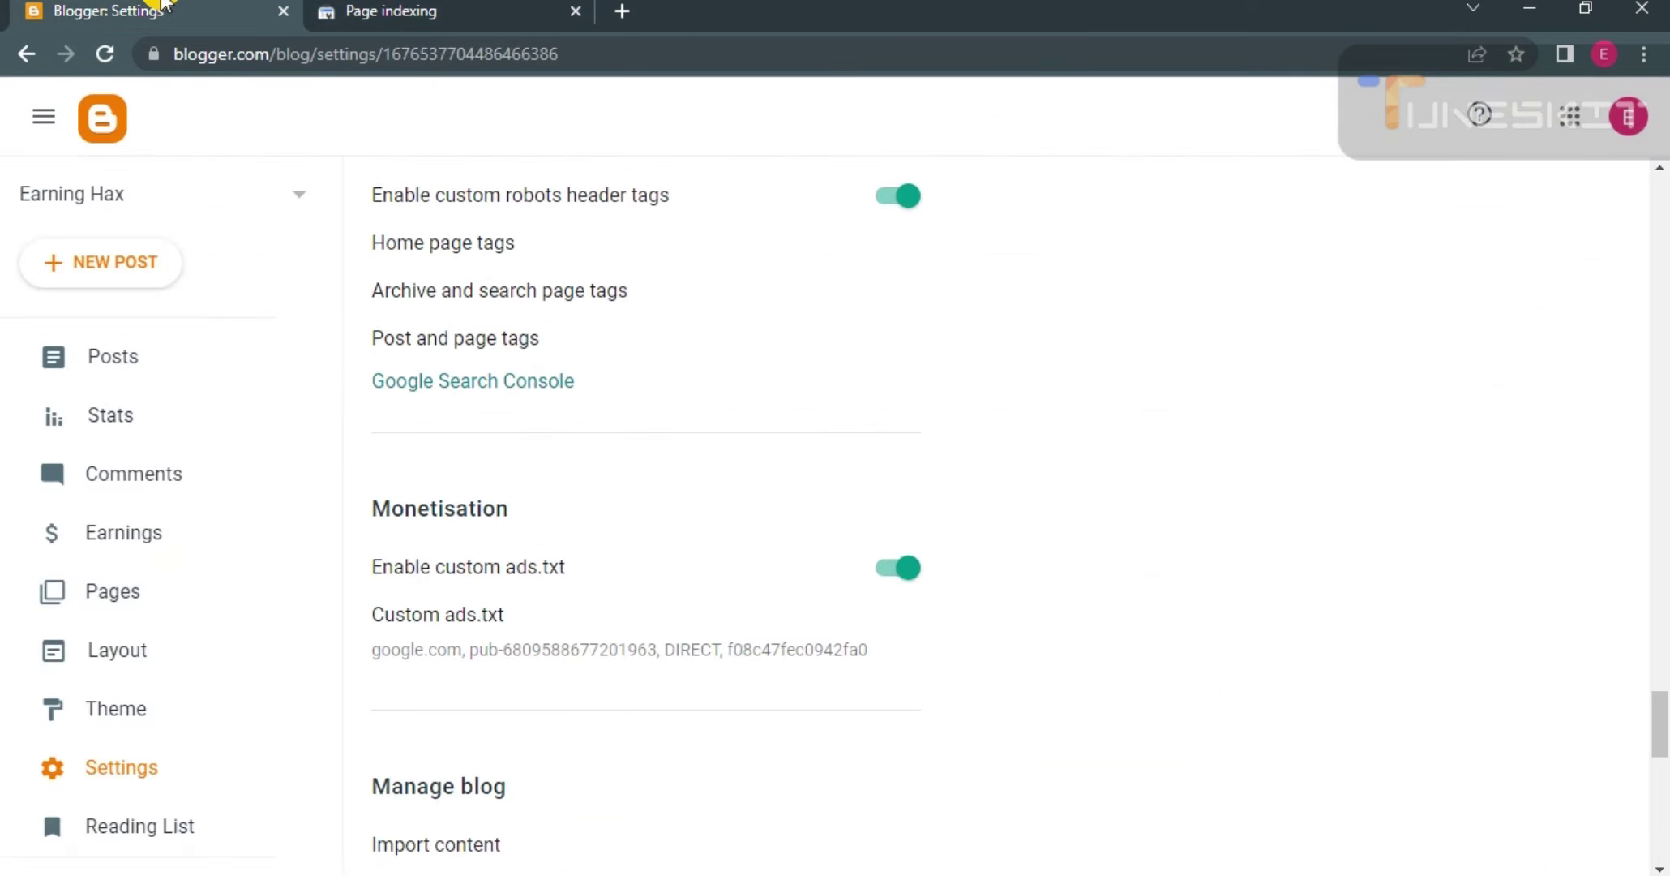
left_click(115, 360)
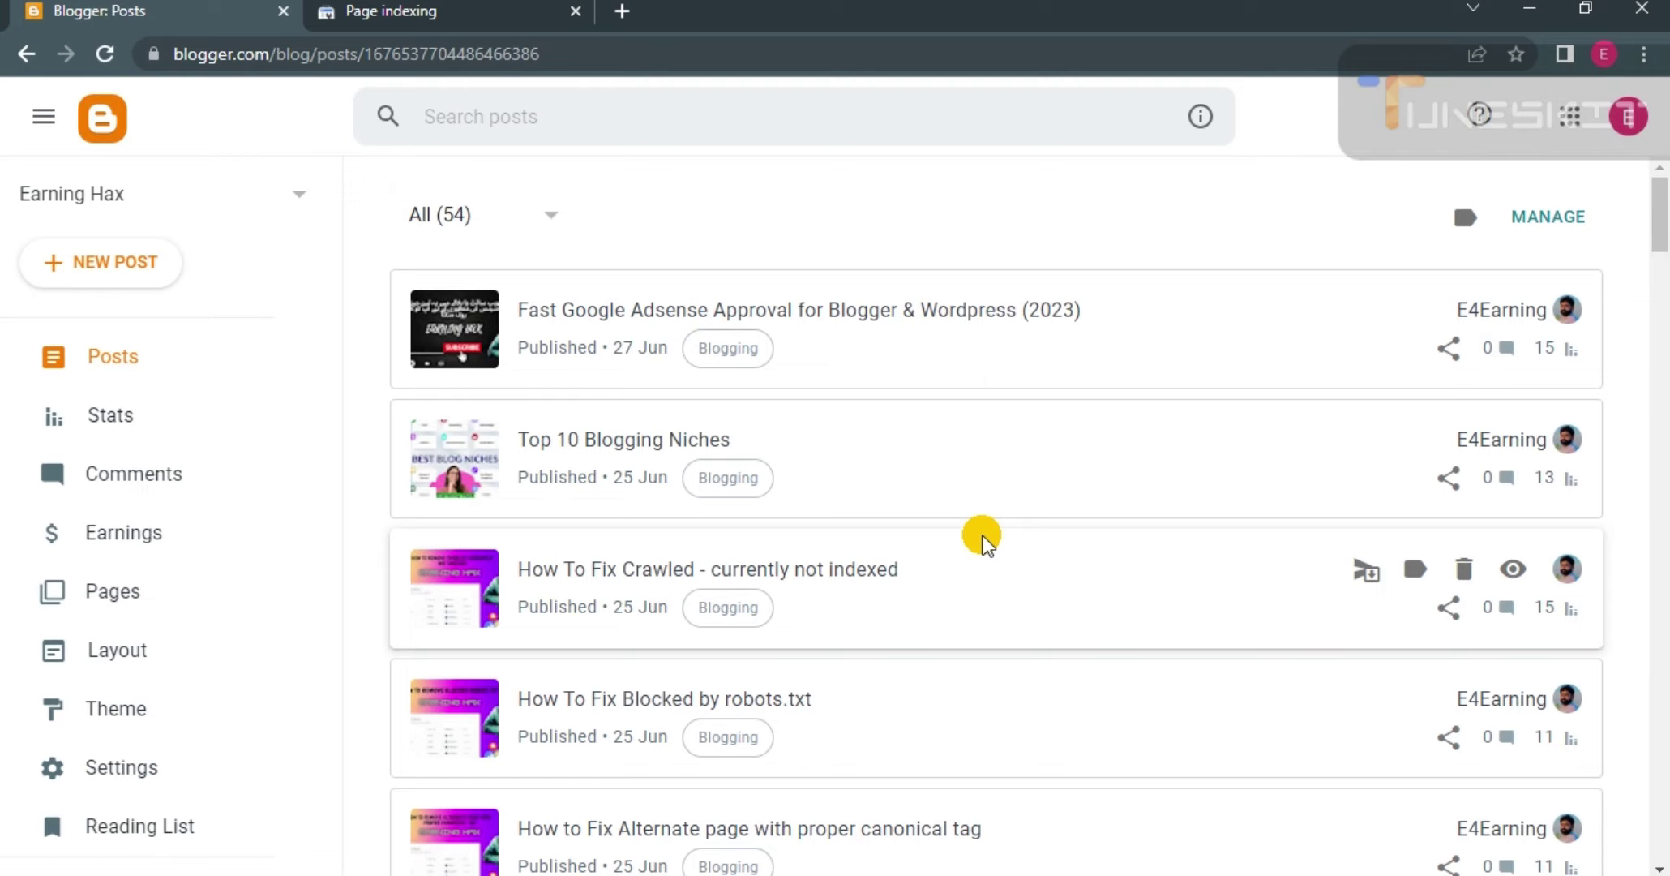
scroll(982, 535, "down", 20)
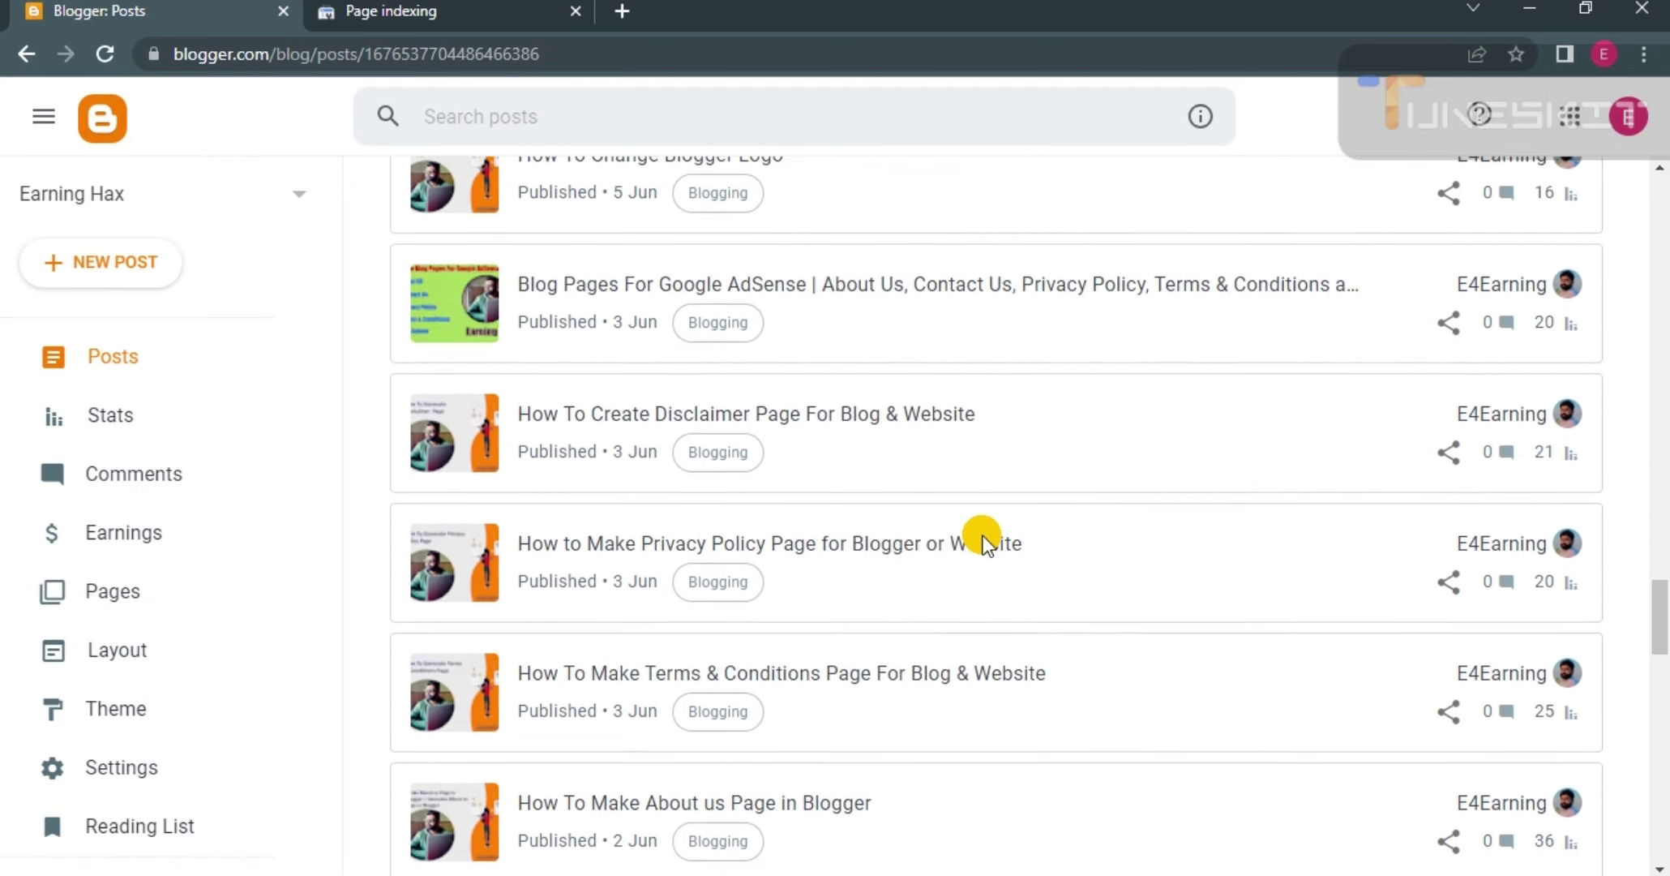
scroll(983, 535, "down", 20)
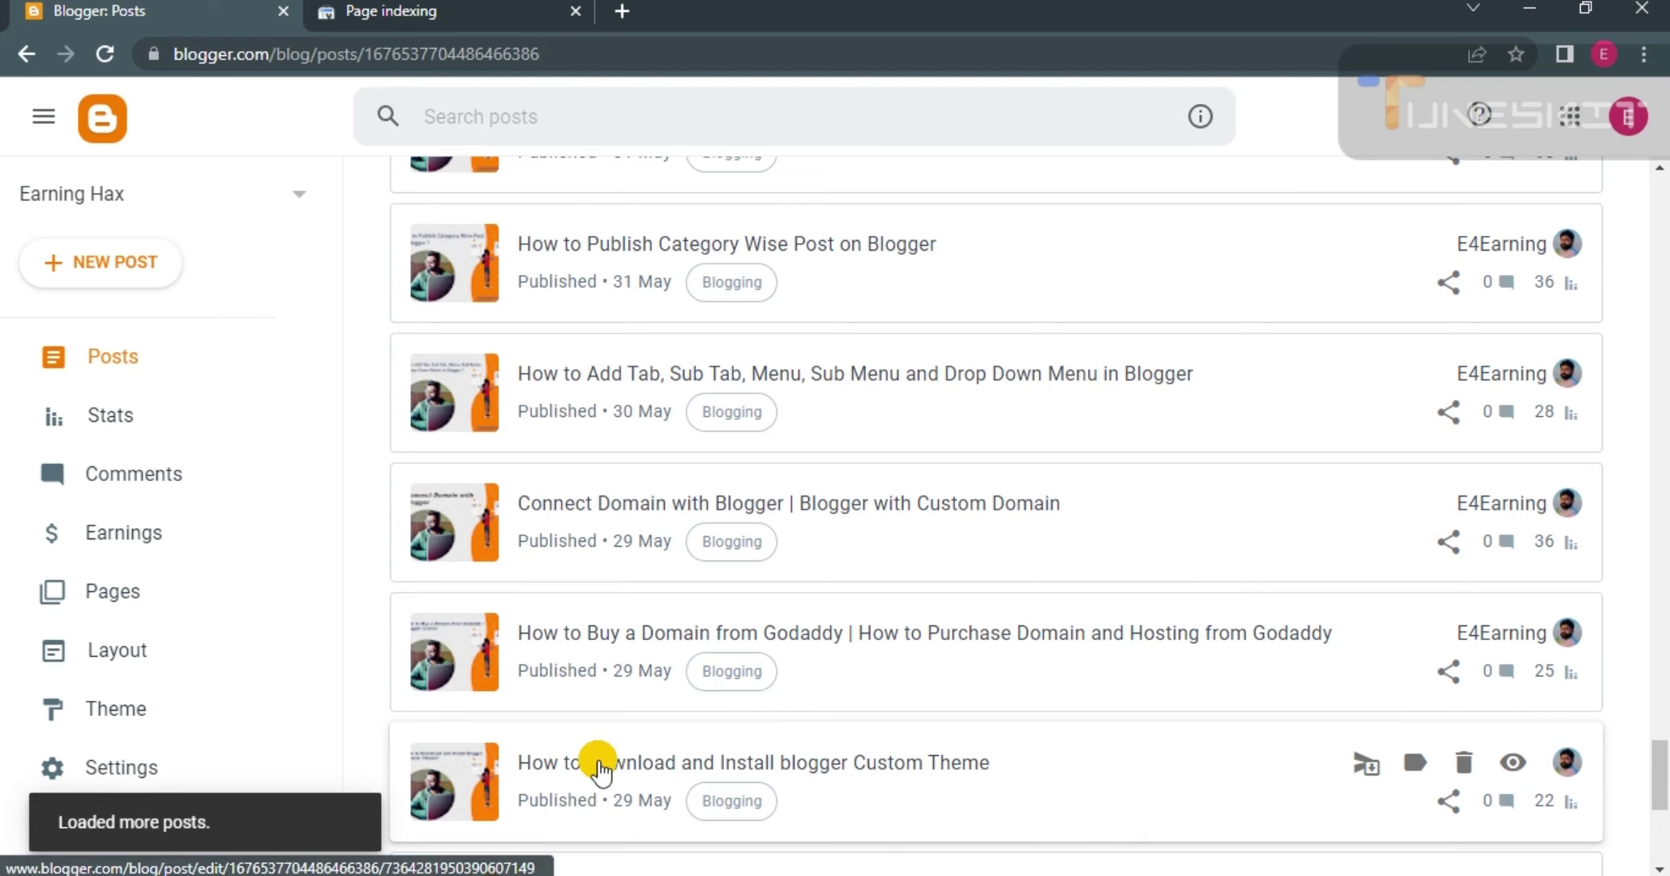
scroll(1117, 649, "up", 1)
scroll(1117, 648, "up", 1)
scroll(932, 534, "up", 2)
scroll(940, 519, "up", 7)
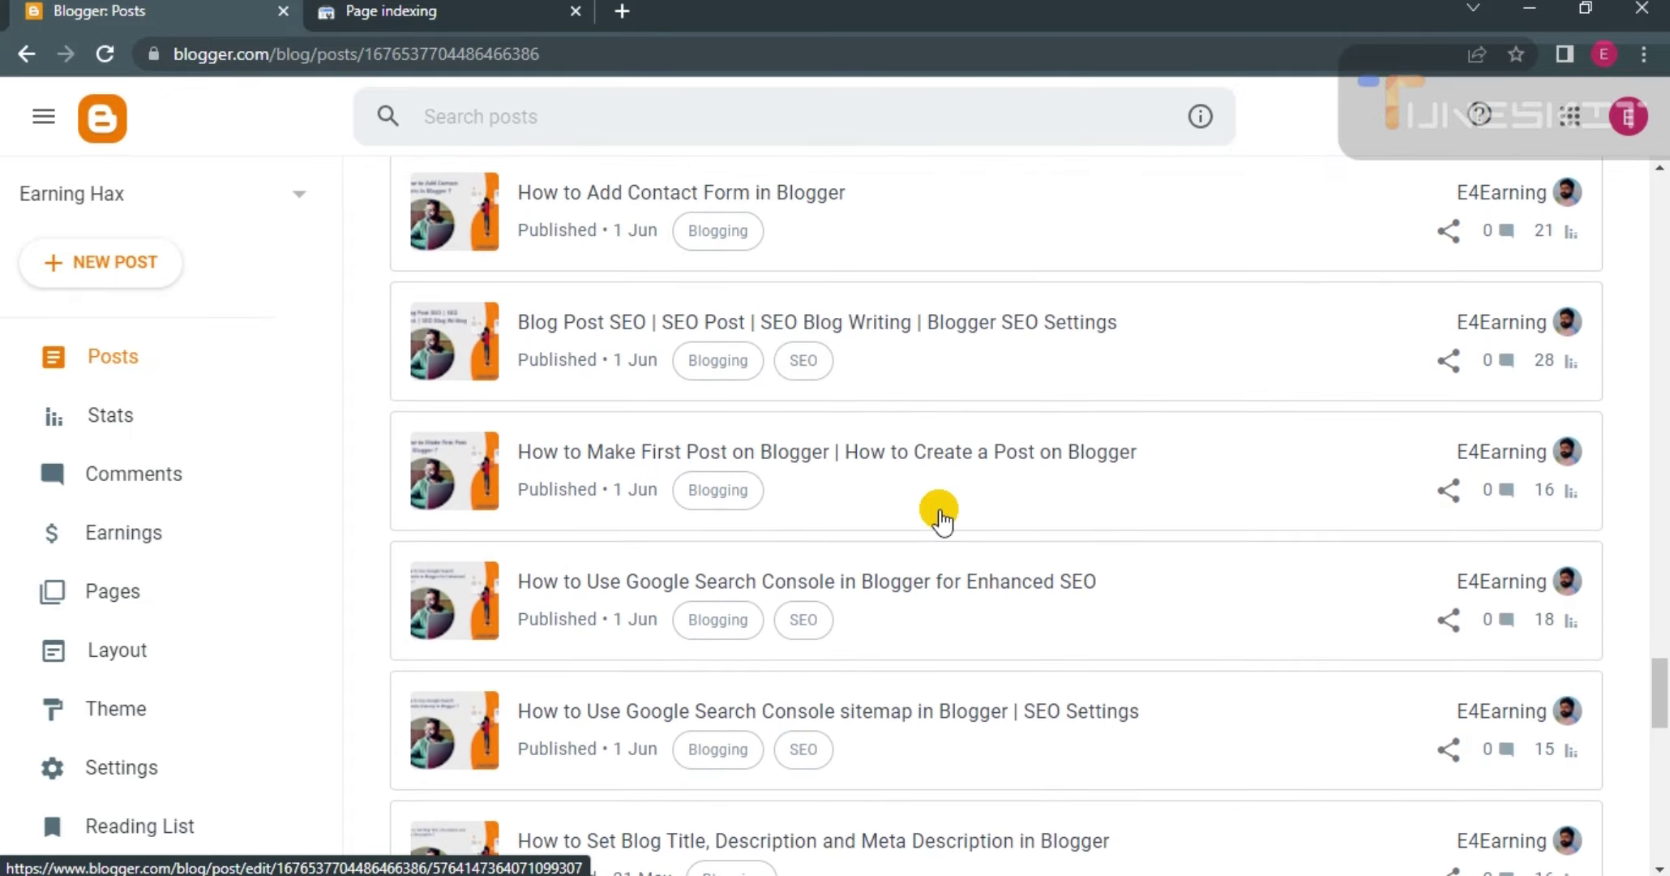
scroll(940, 519, "up", 4)
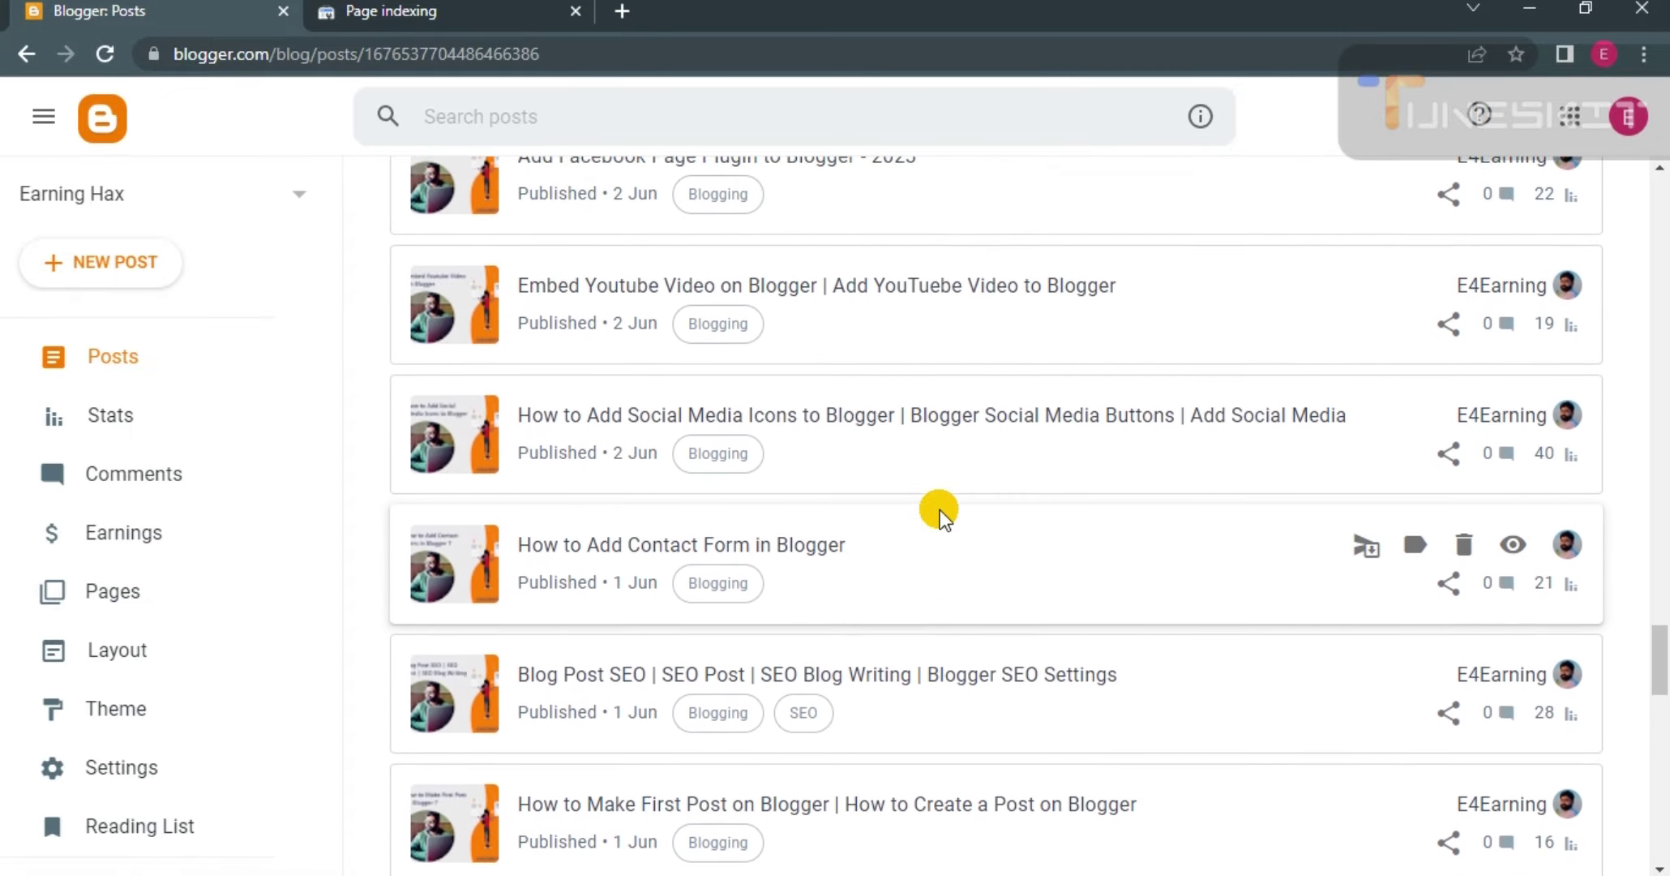
scroll(939, 510, "up", 4)
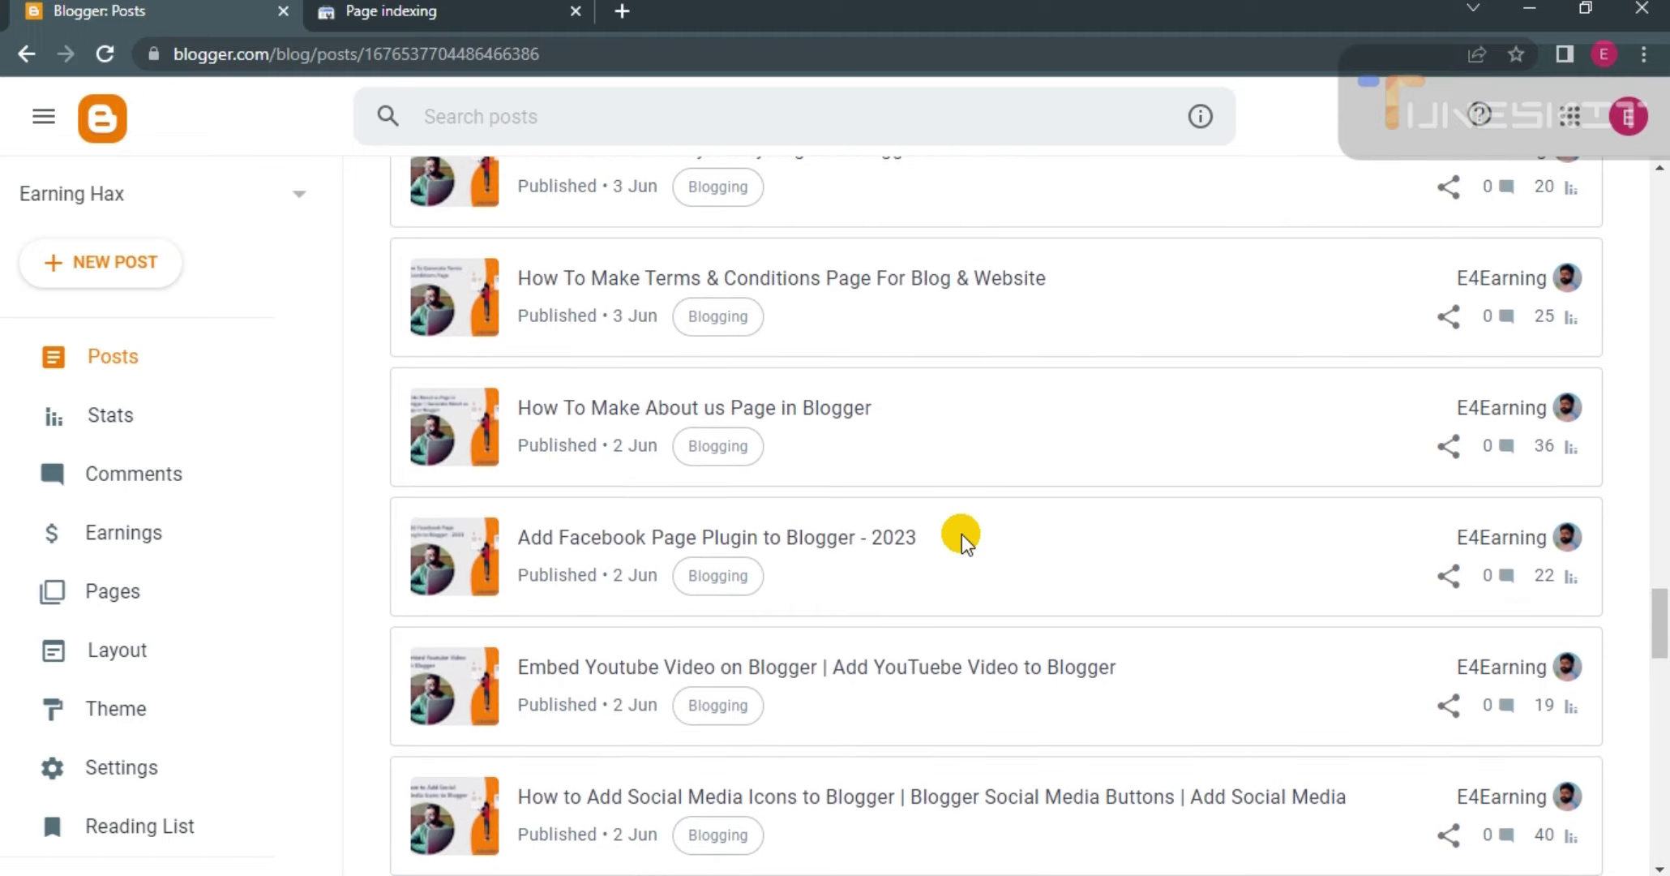
scroll(777, 472, "up", 4)
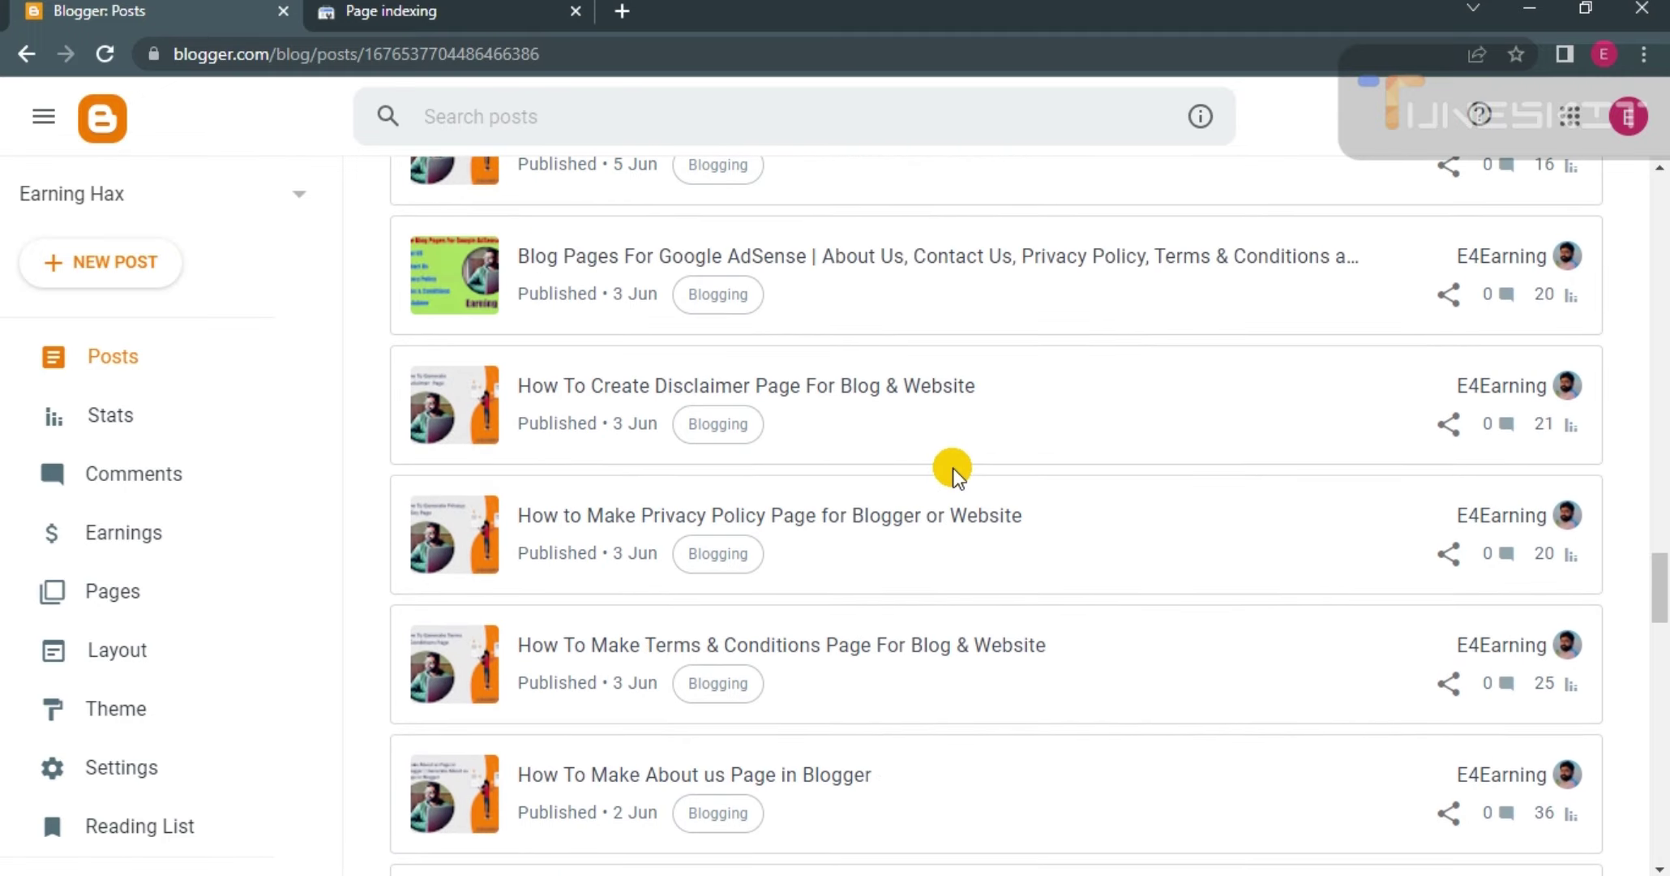
scroll(846, 432, "up", 3)
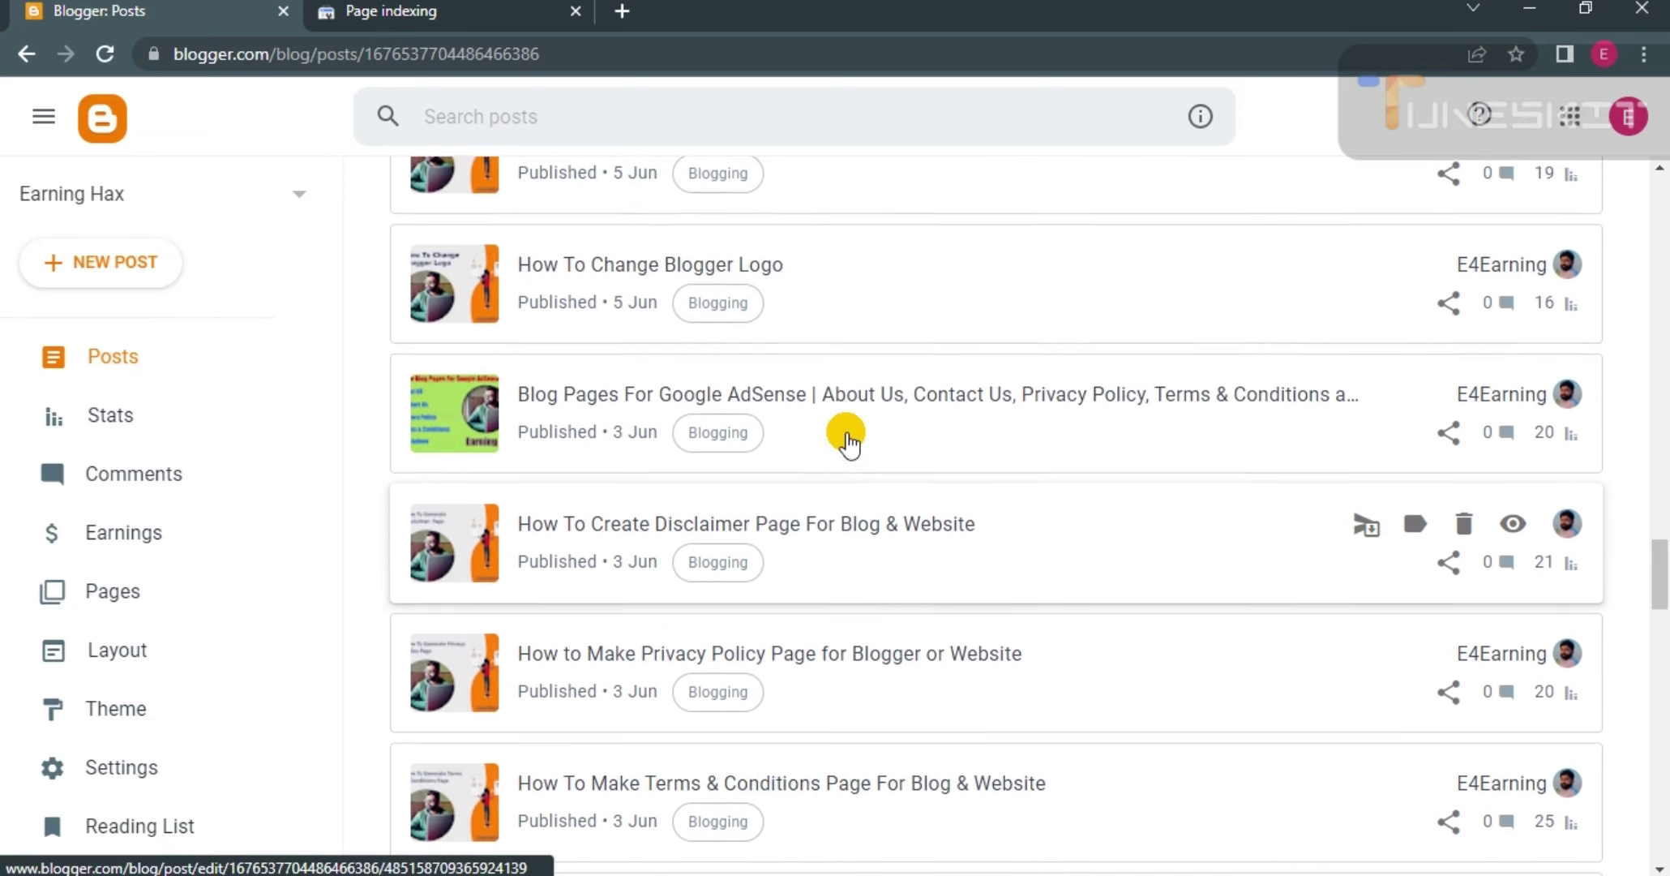
scroll(846, 432, "up", 2)
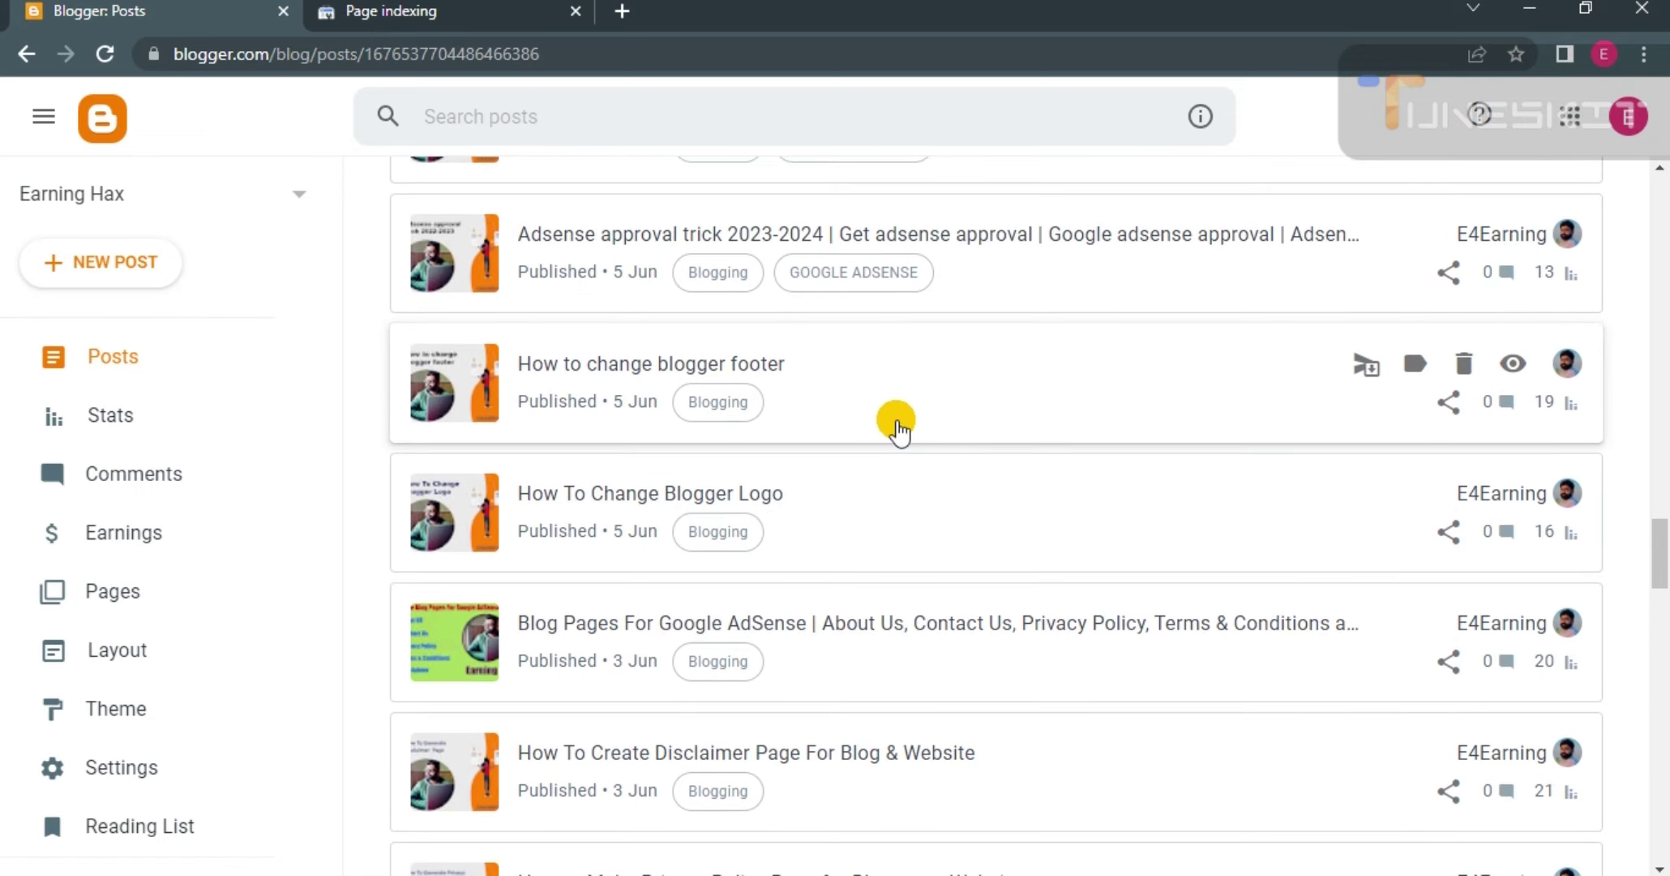
scroll(800, 325, "up", 5)
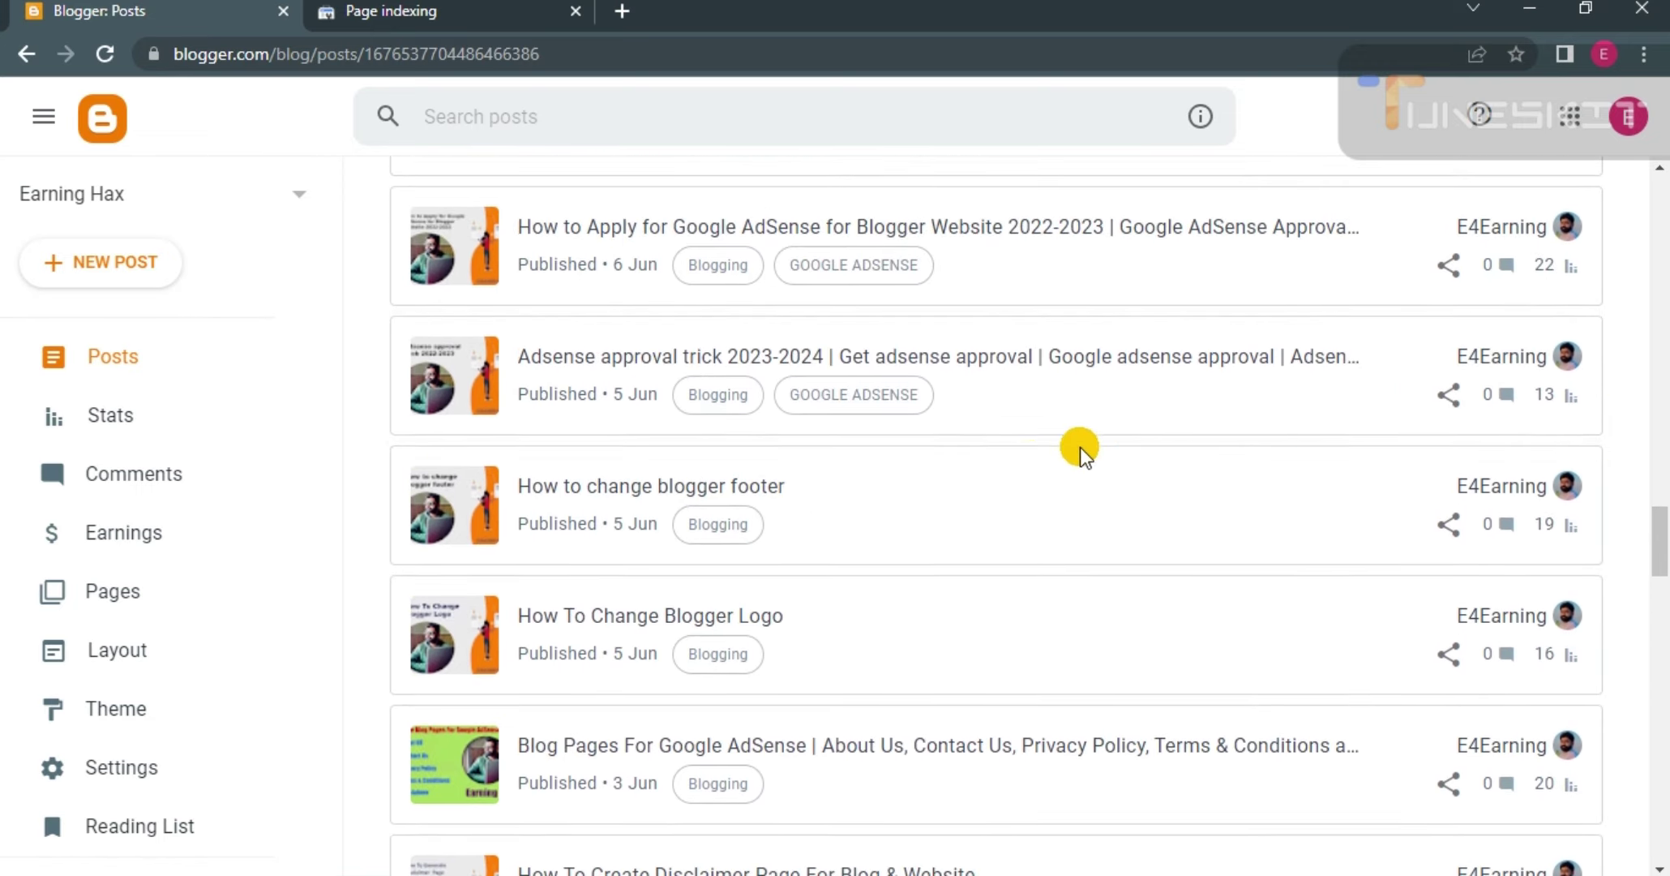
scroll(932, 485, "up", 3)
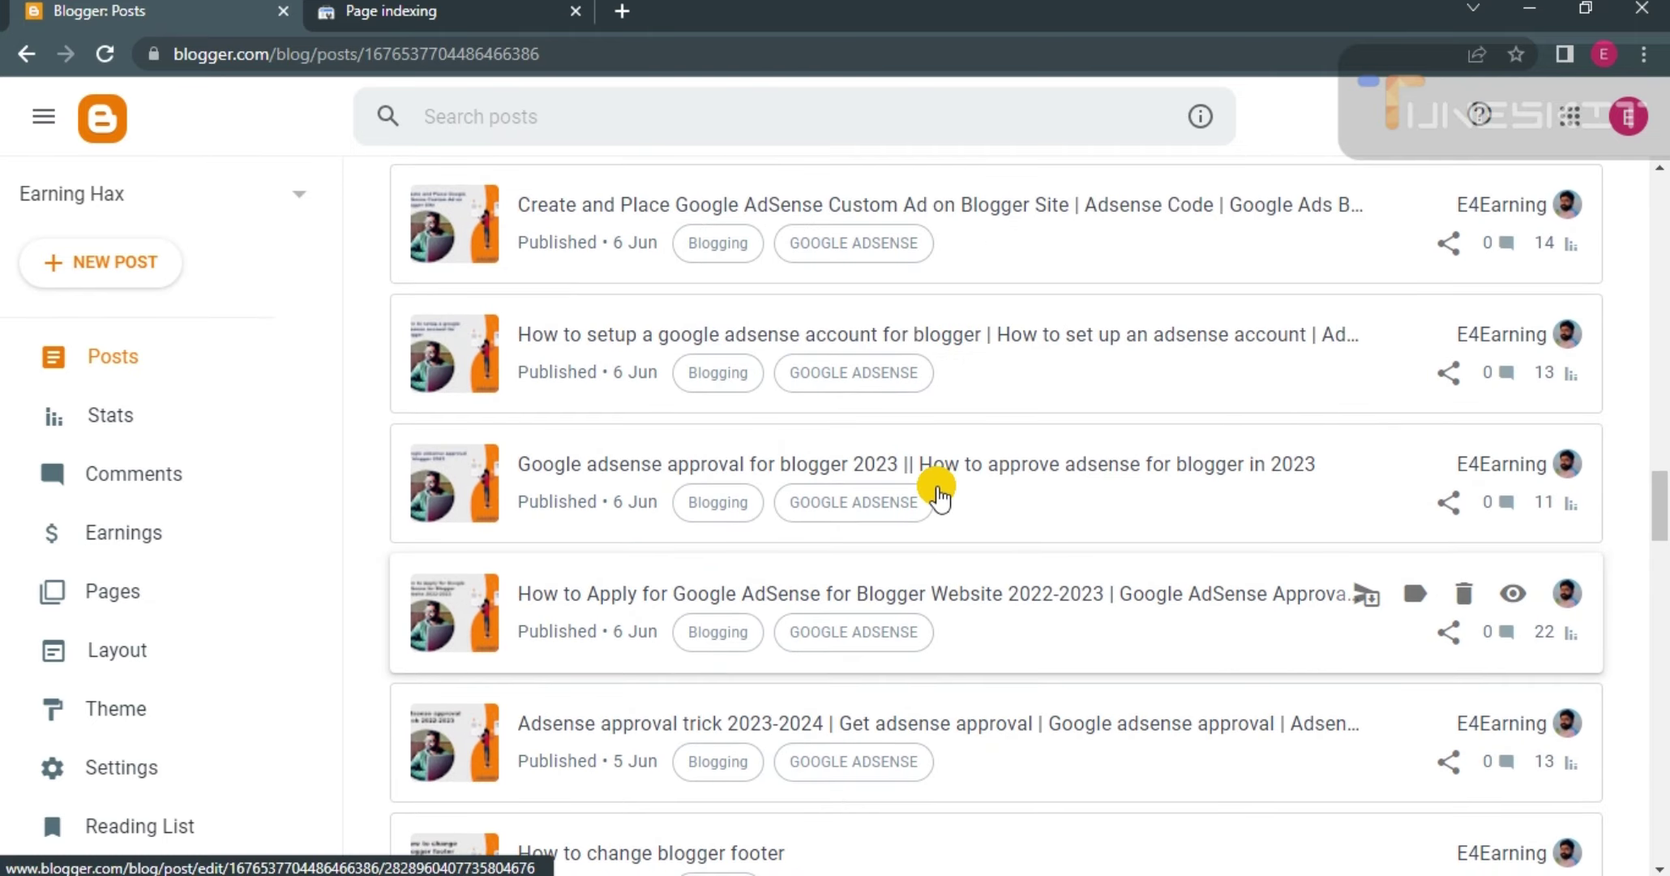
scroll(937, 491, "up", 5)
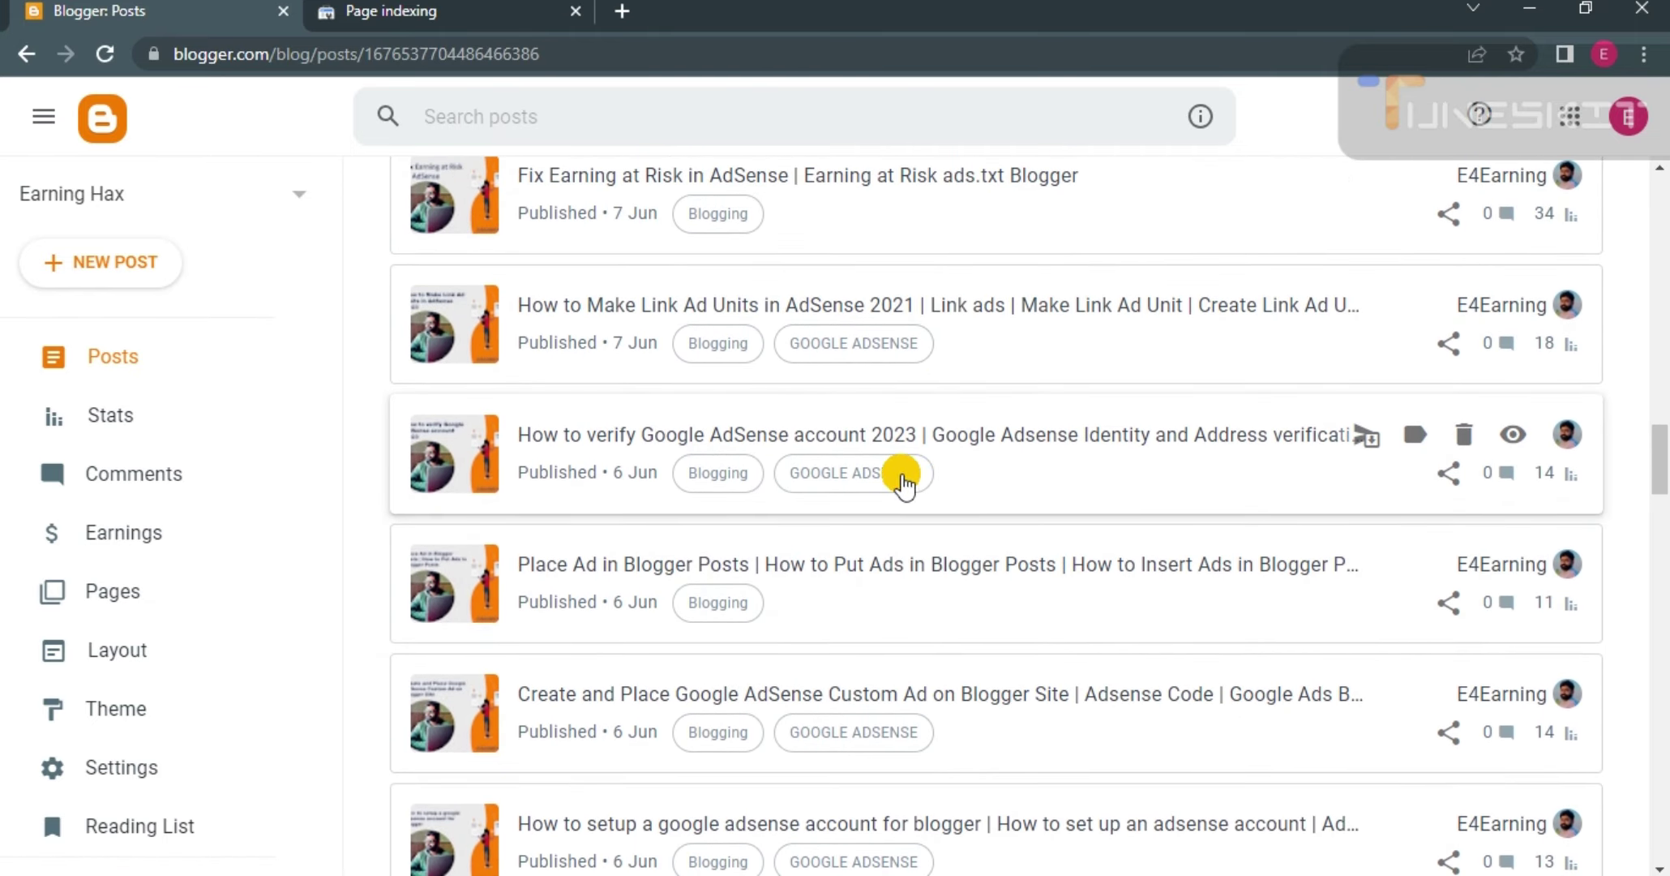
Copy the link address of the published post "How to verify Google AdSense account 2023".
mouse_move(1512, 454)
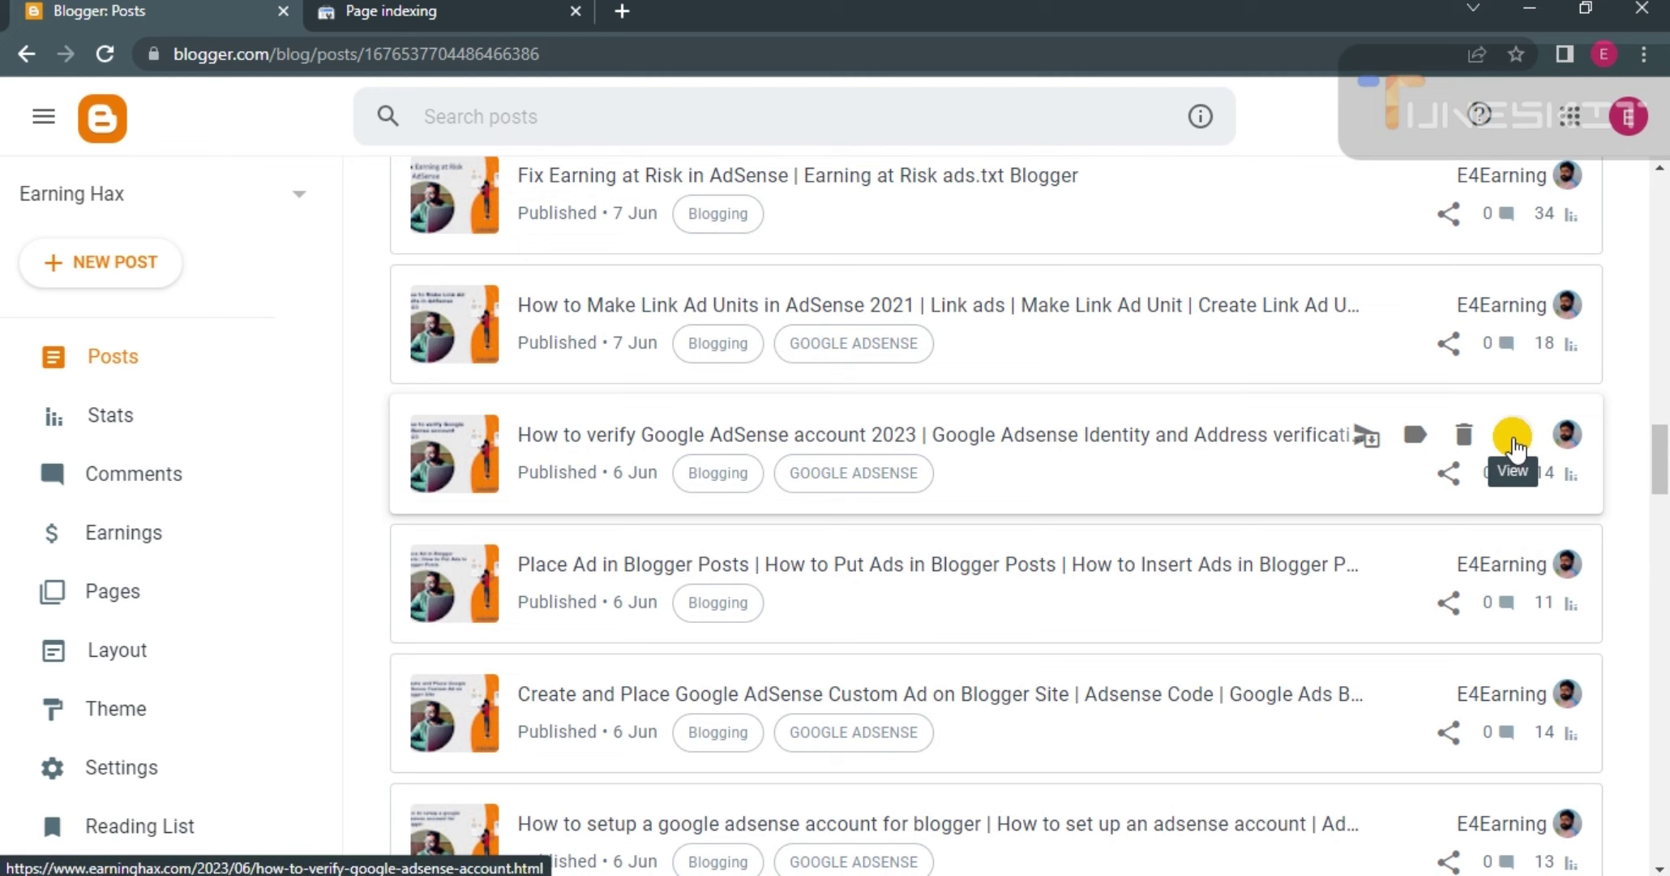
scroll(1514, 444, "up", 2)
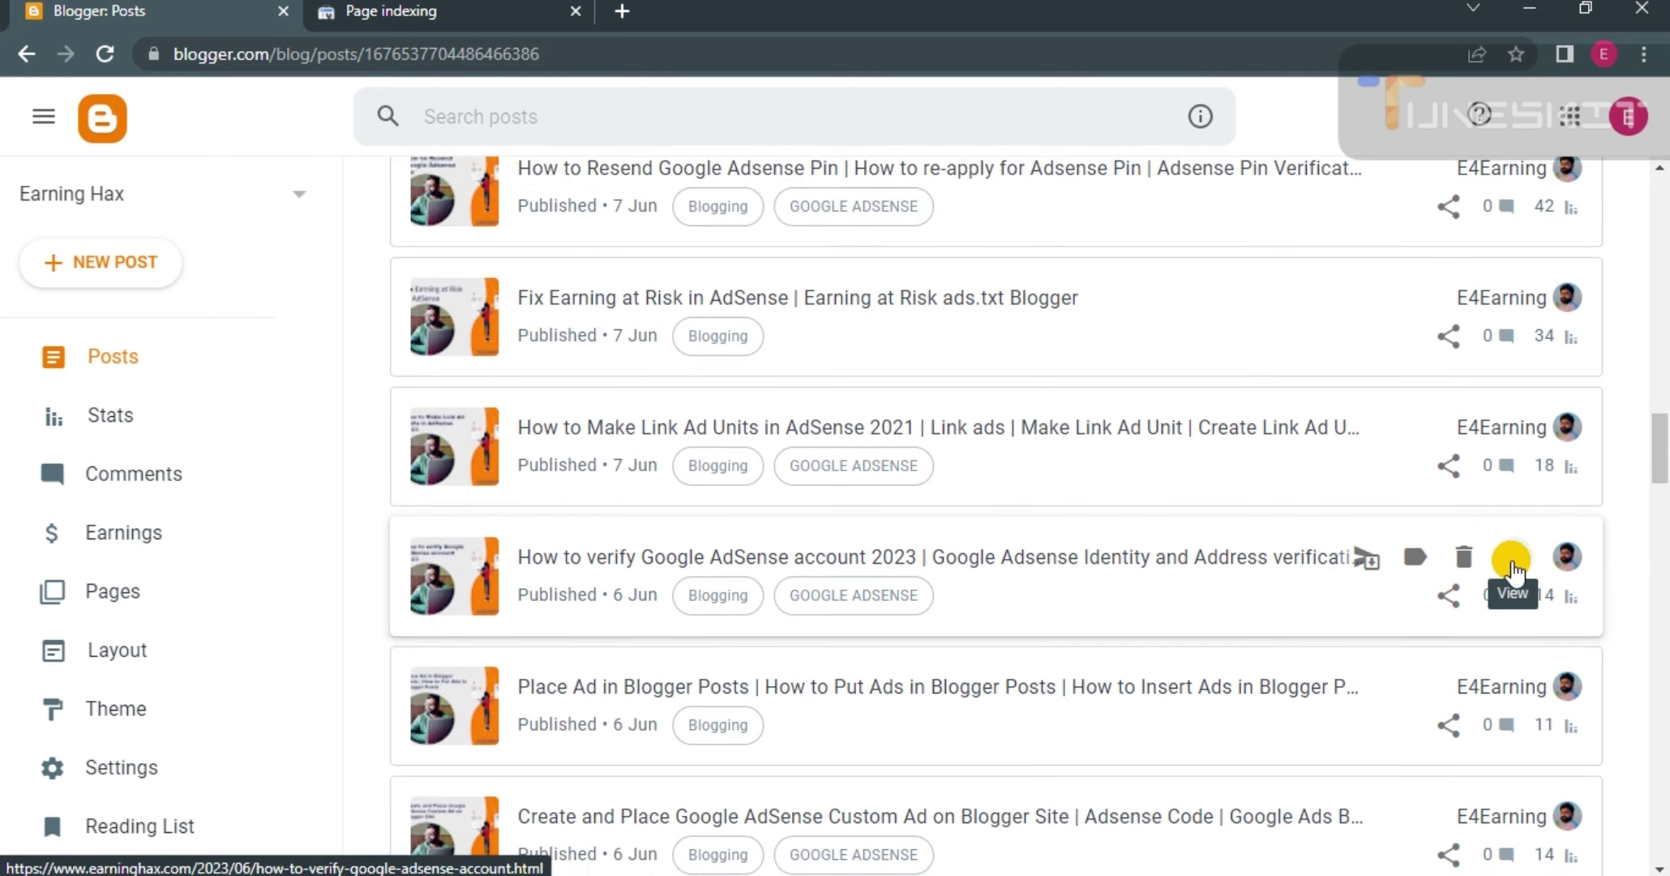
right_click(1513, 571)
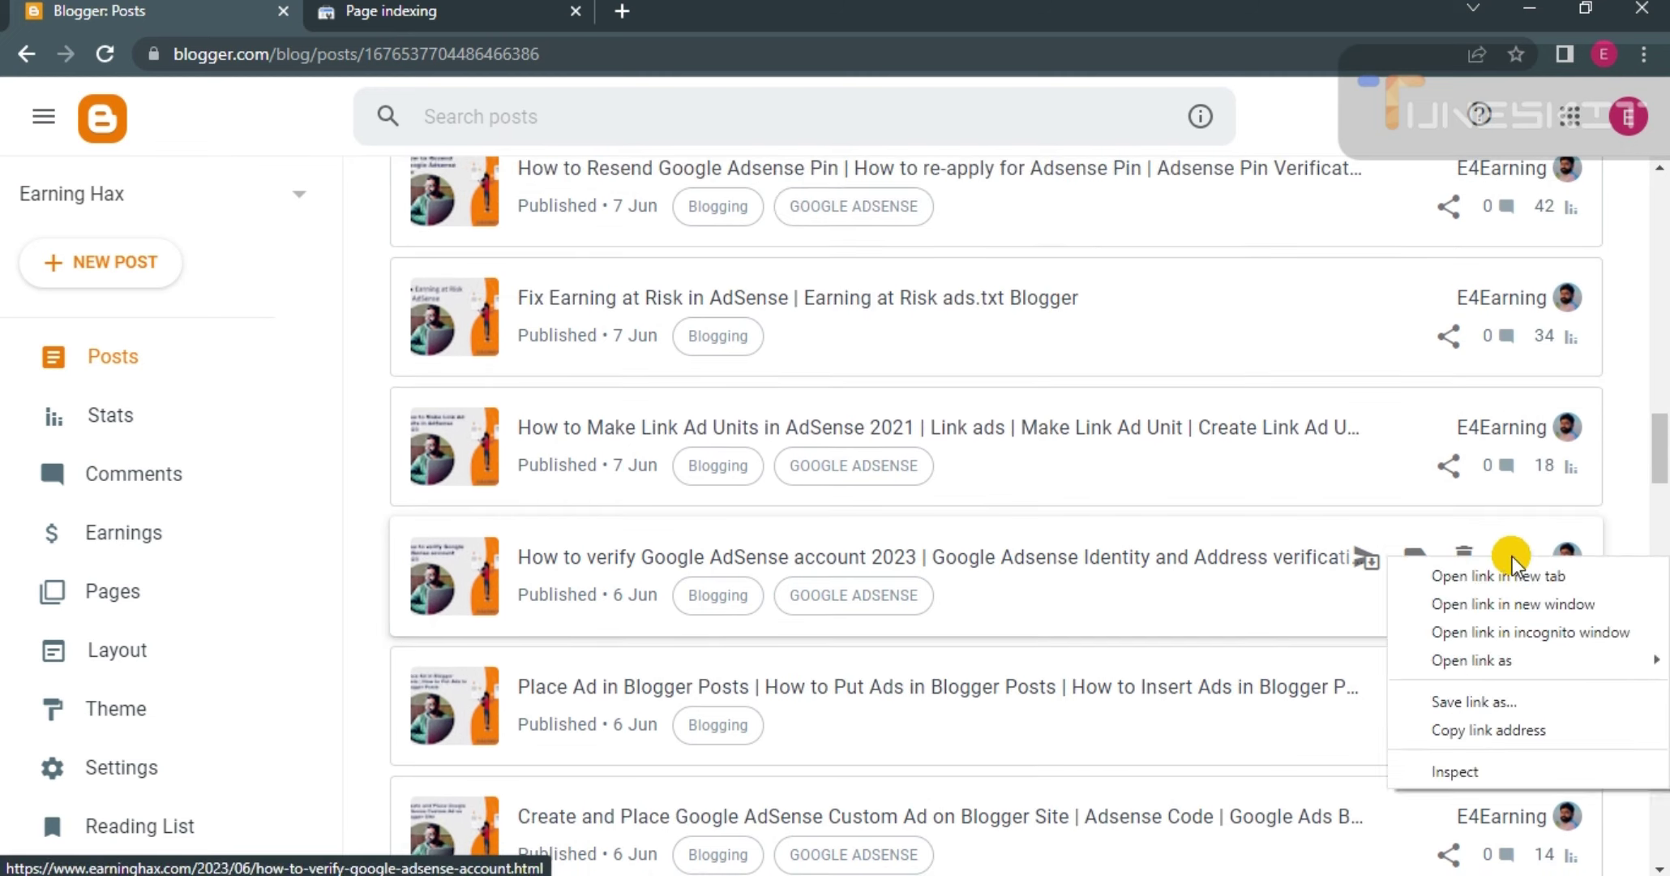
left_click(1485, 730)
Open the post "All Language Free AI video Generator Text to Video" for editing at its Introduction section.
scroll(597, 421, "up", 12)
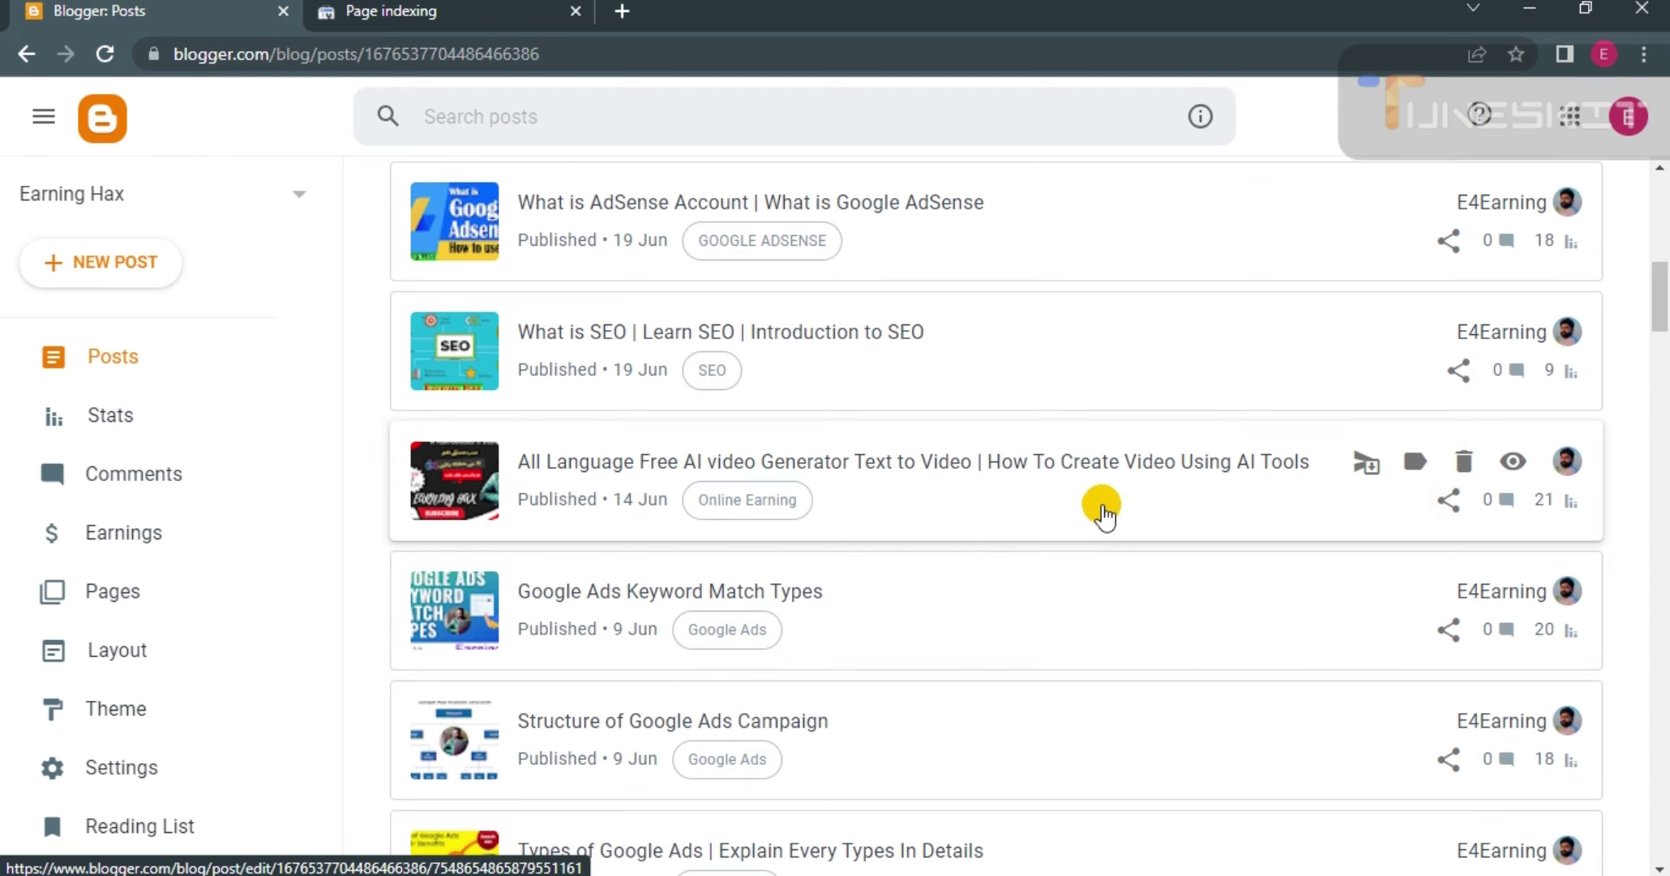
left_click(993, 486)
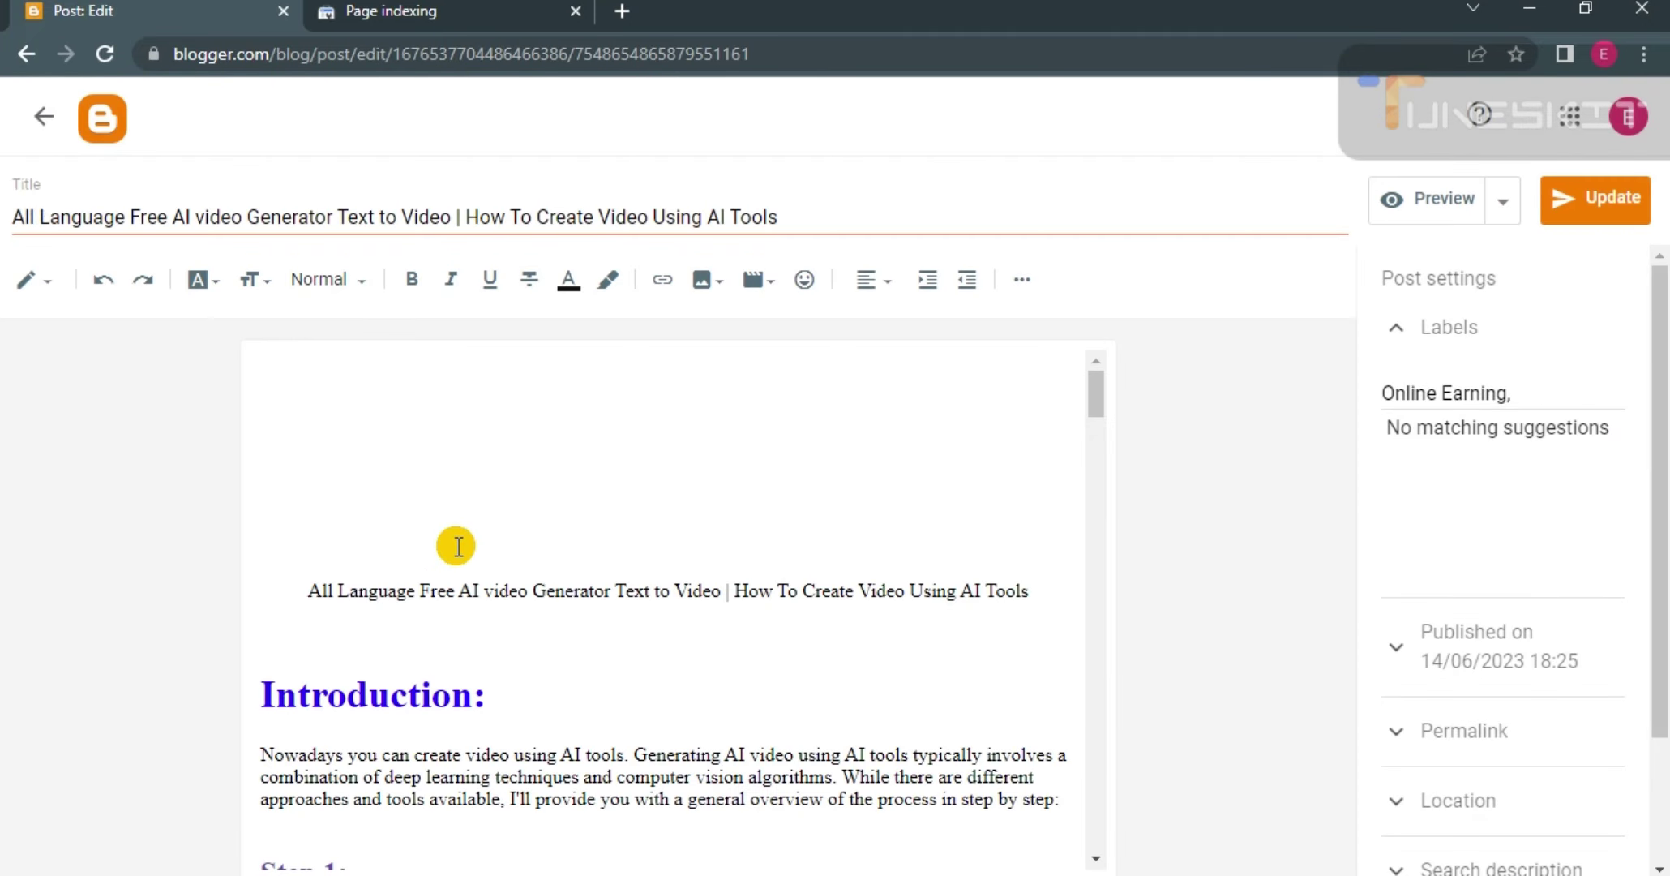
scroll(541, 621, "down", 10)
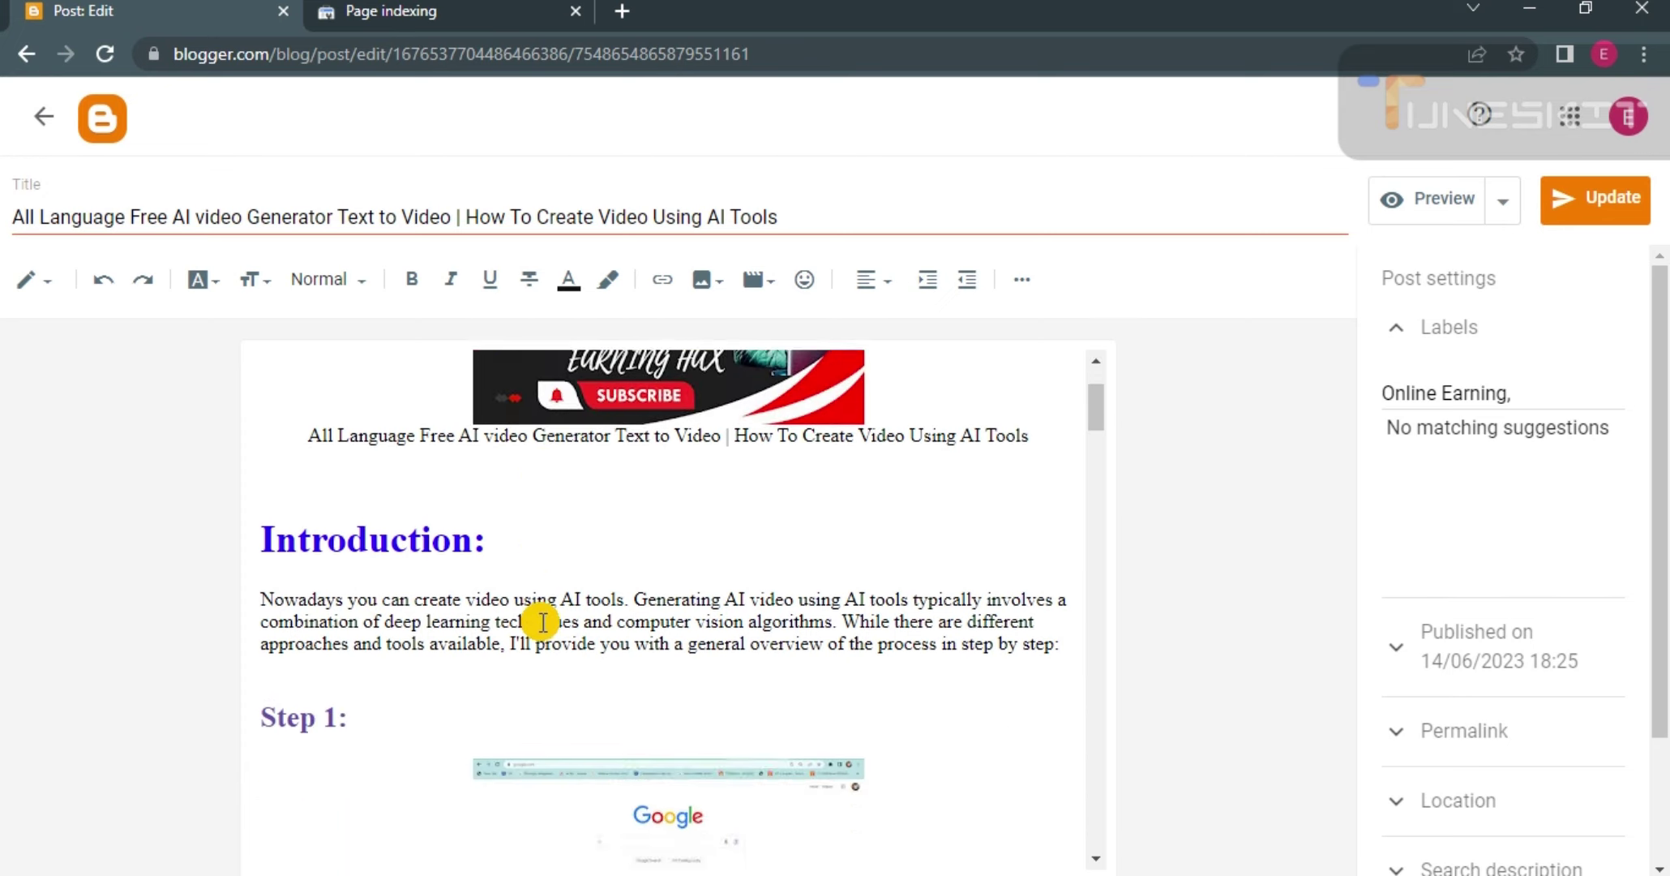
Look through the post from the Introduction to Step 11 for a sentence suitable for an internal link.
scroll(541, 621, "down", 10)
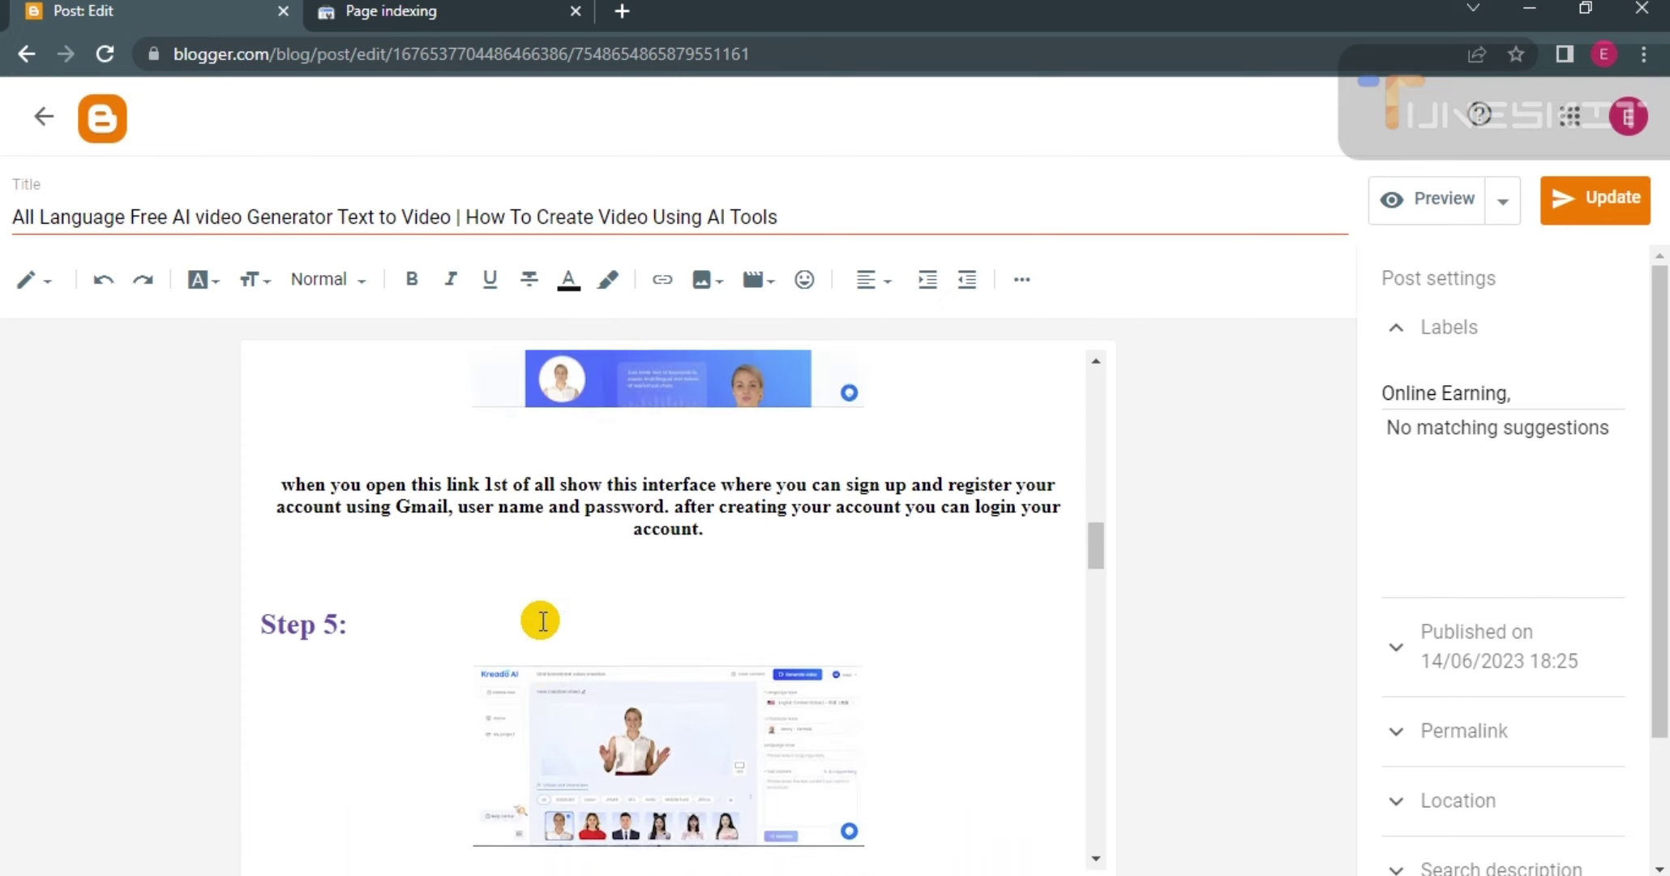
scroll(542, 621, "down", 10)
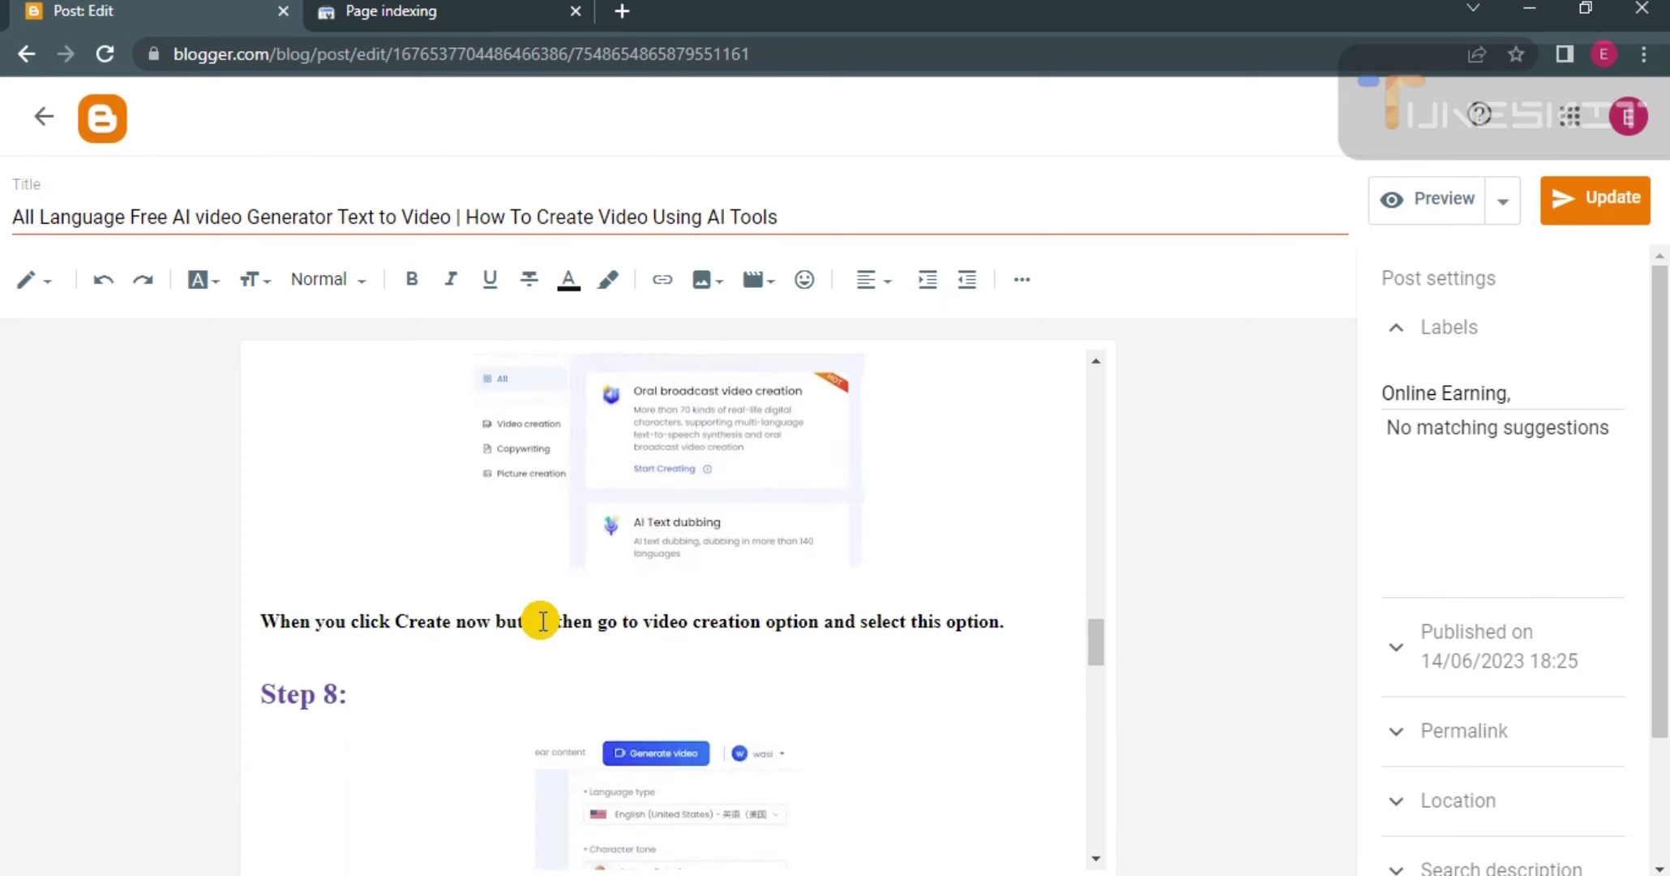
scroll(541, 621, "down", 8)
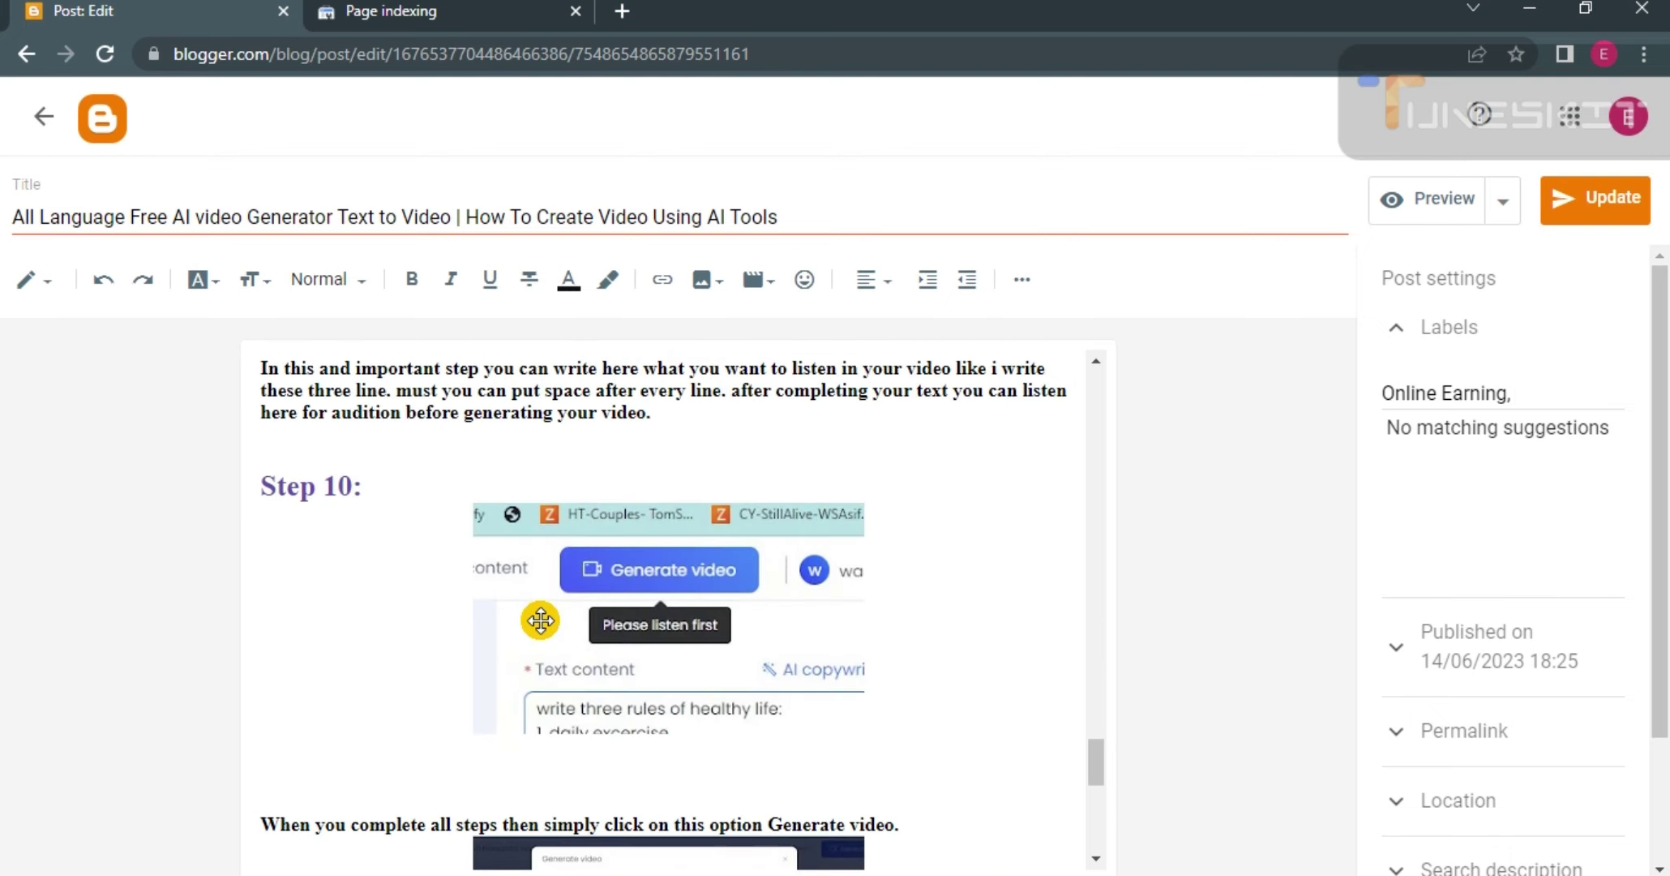
scroll(540, 620, "down", 10)
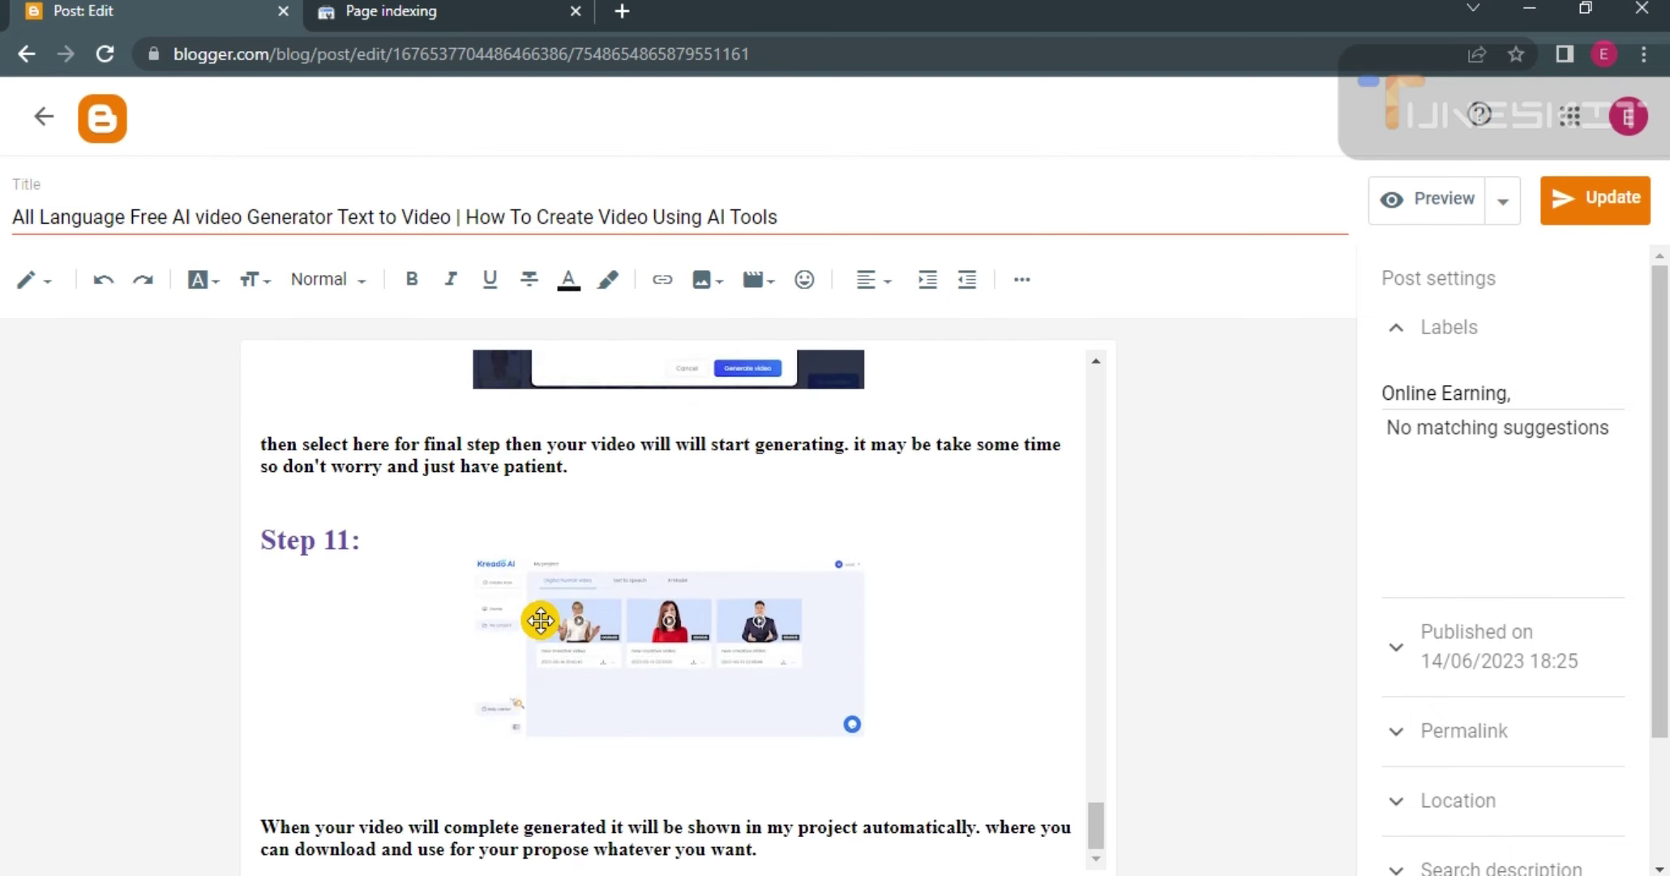
scroll(385, 571, "up", 20)
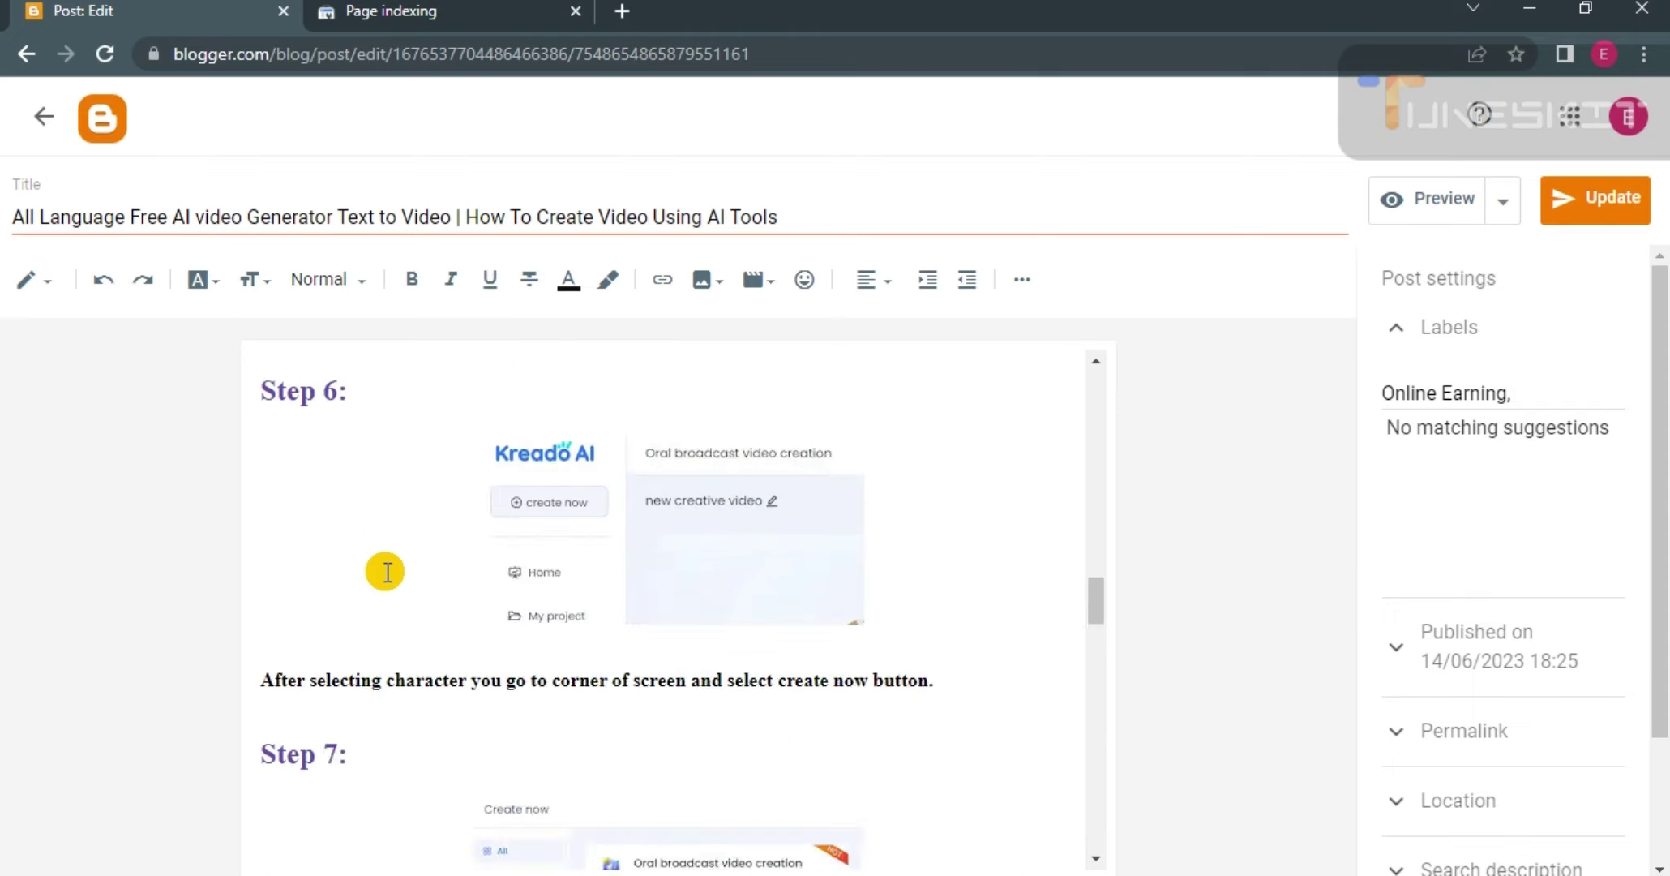
scroll(385, 572, "up", 20)
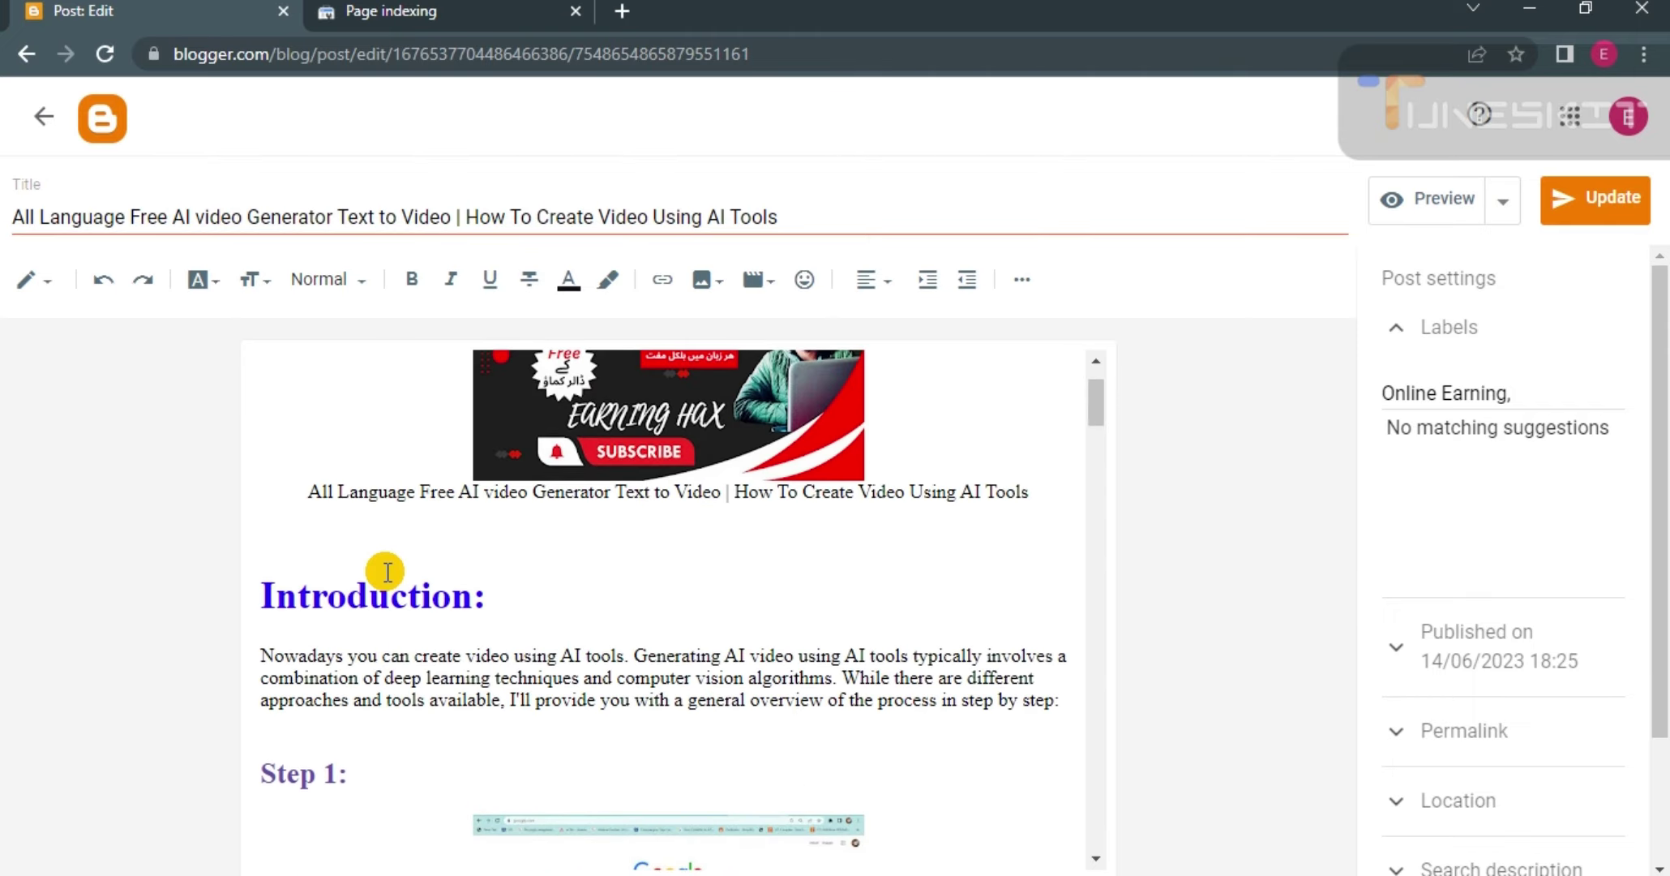
scroll(387, 571, "down", 10)
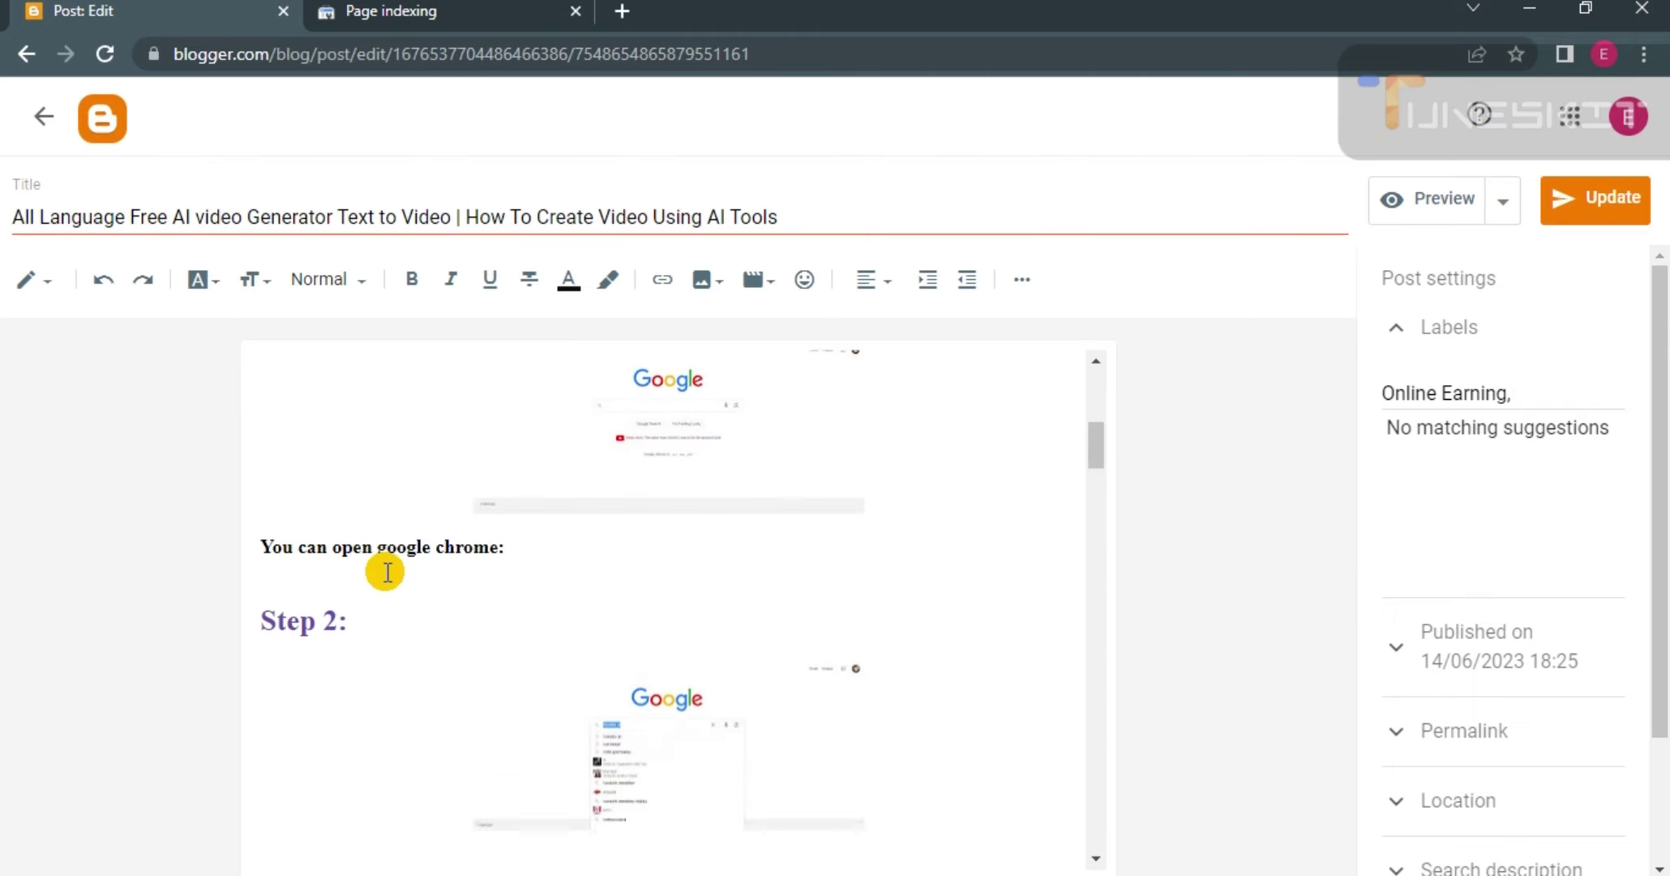
scroll(385, 572, "down", 3)
scroll(385, 572, "up", 3)
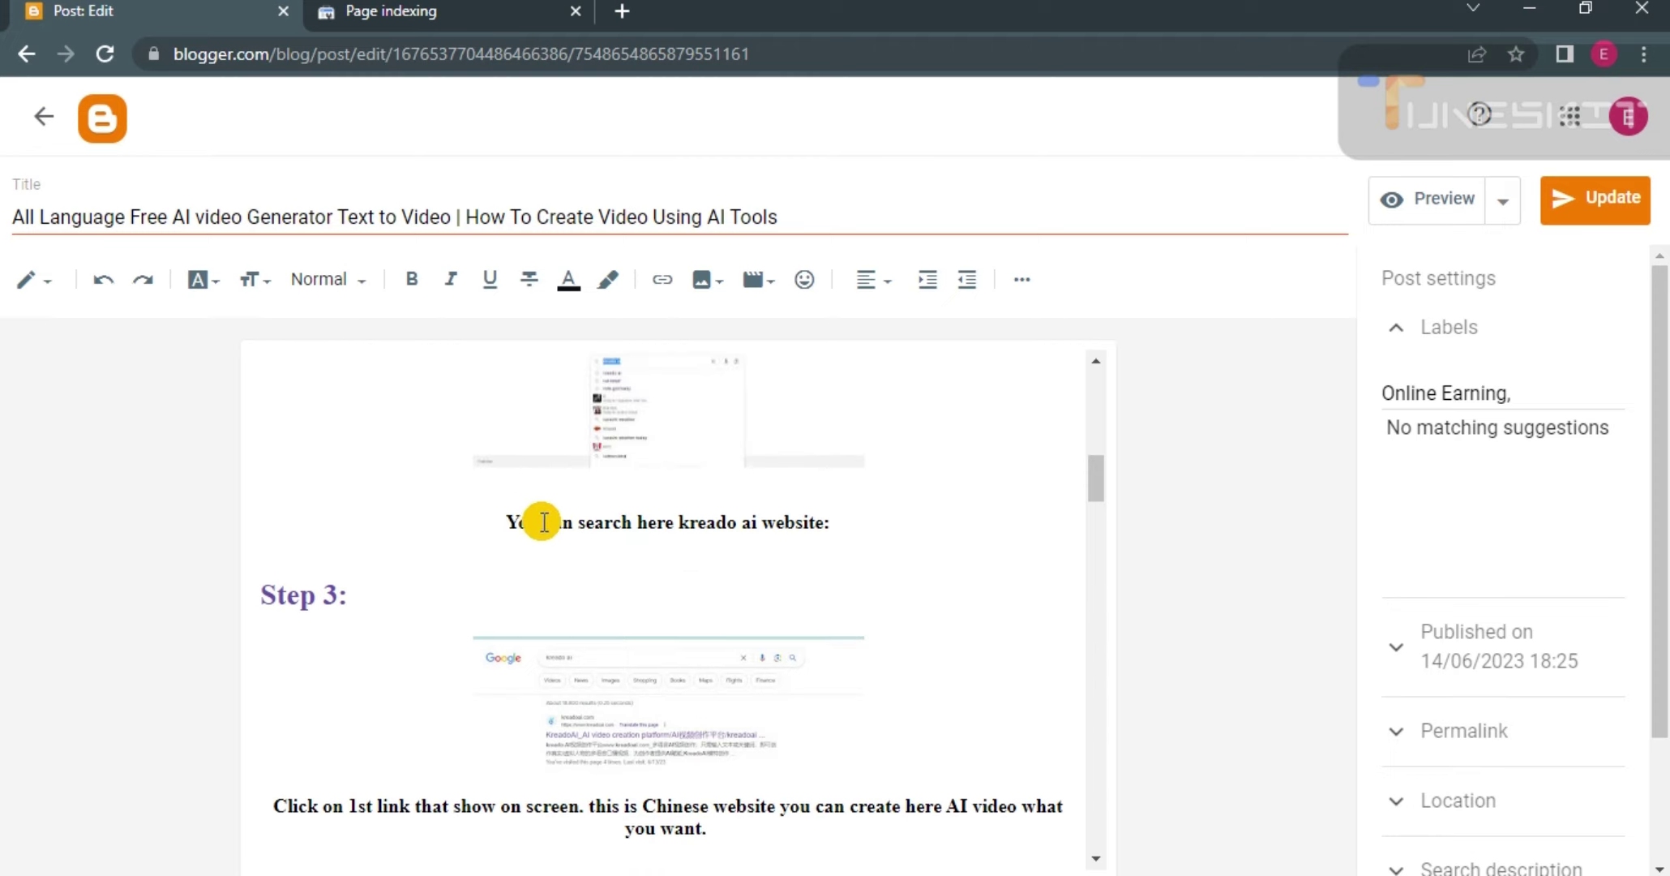
Link the text "You can search here kreado ai website" above Step 3 to the copied AdSense post address, opening in a new window.
left_click_drag(512, 522, 823, 523)
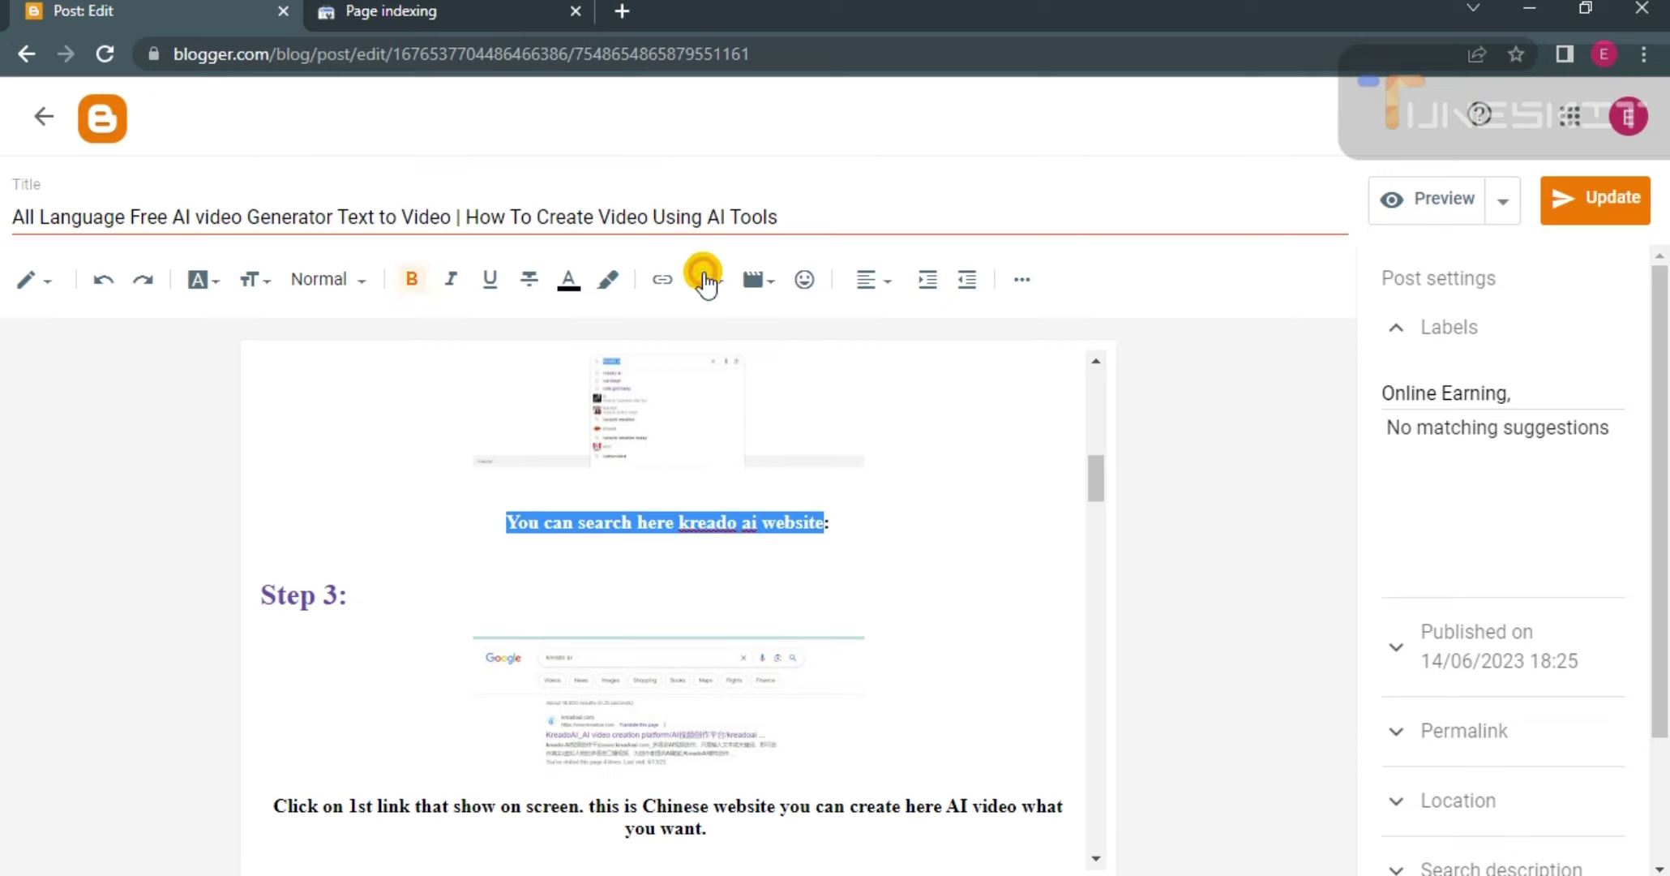
left_click(662, 280)
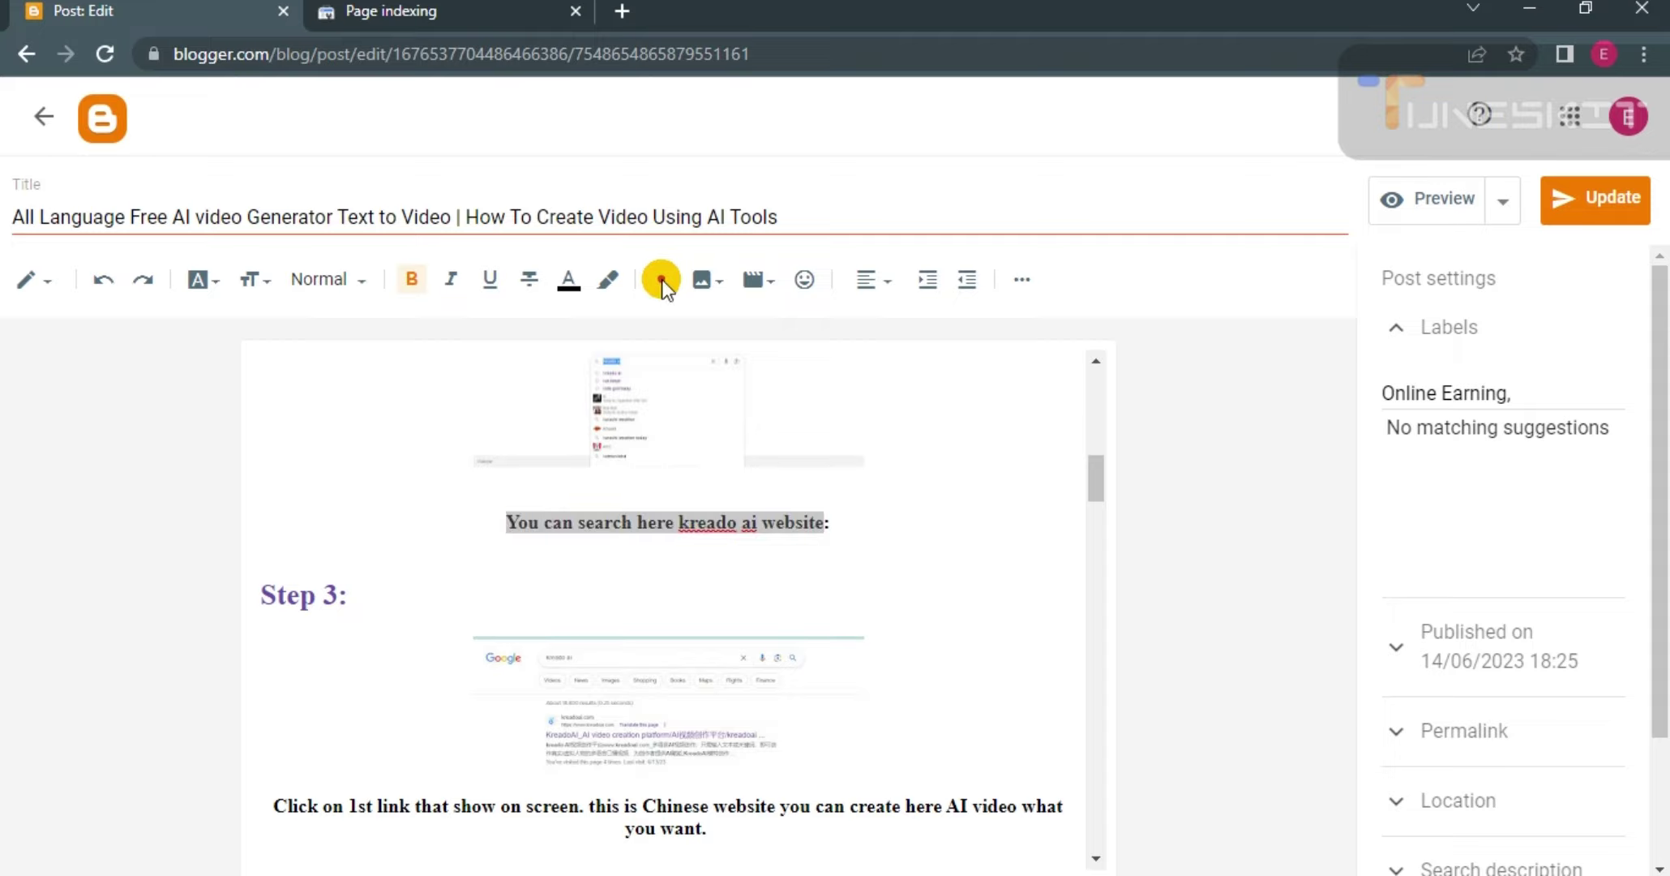
left_click(722, 425)
left_click(721, 425)
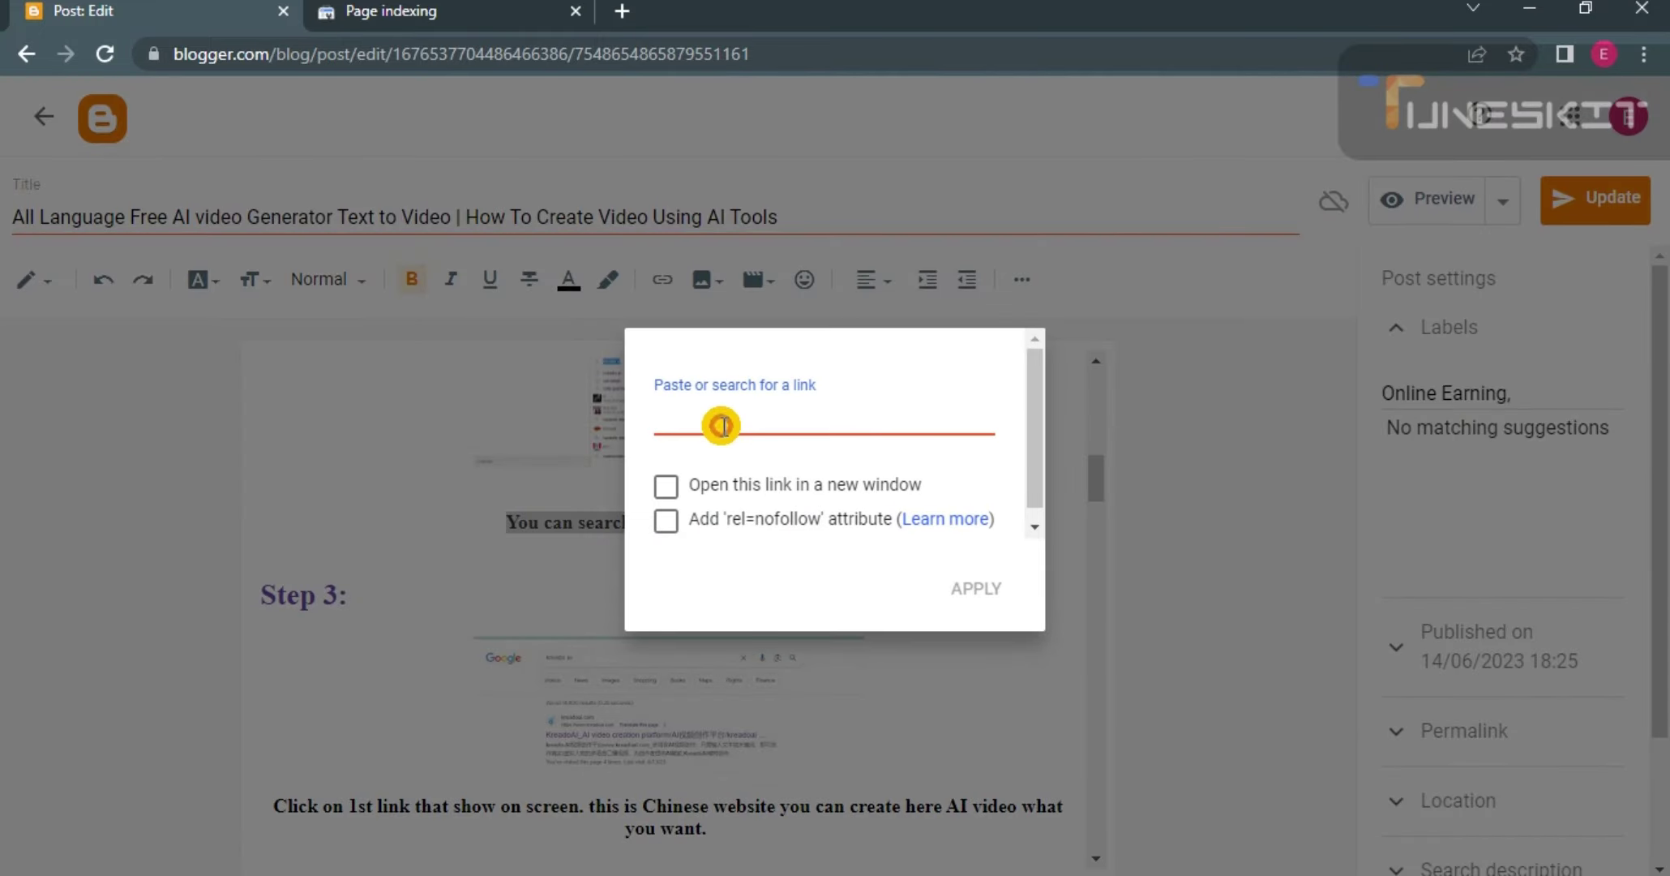
key("ctrl+v")
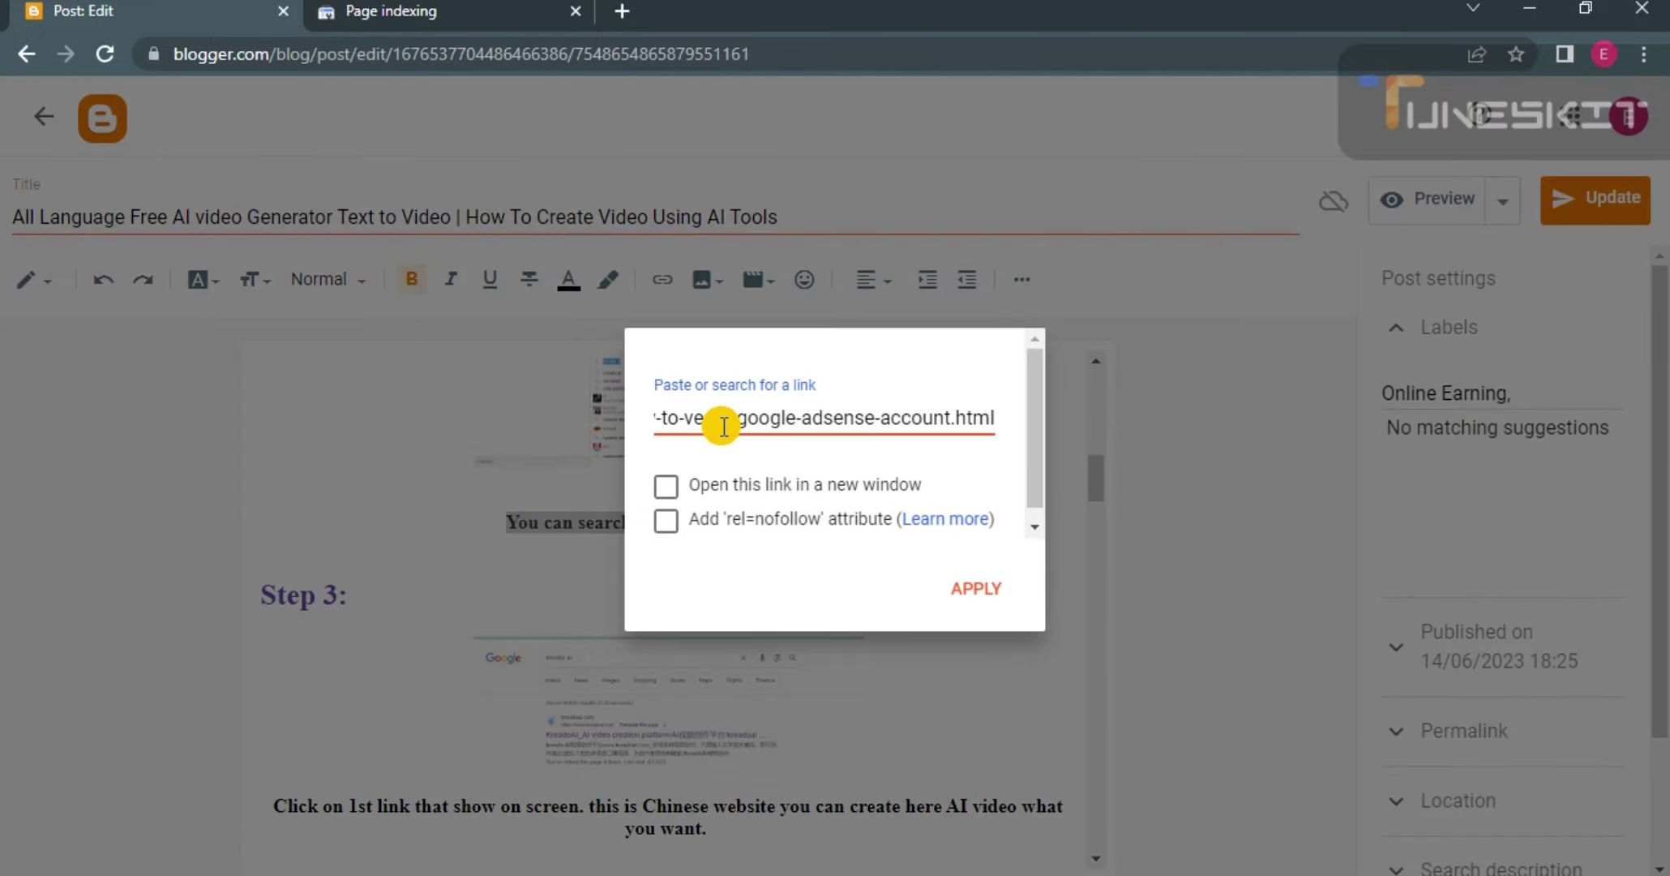
left_click(669, 484)
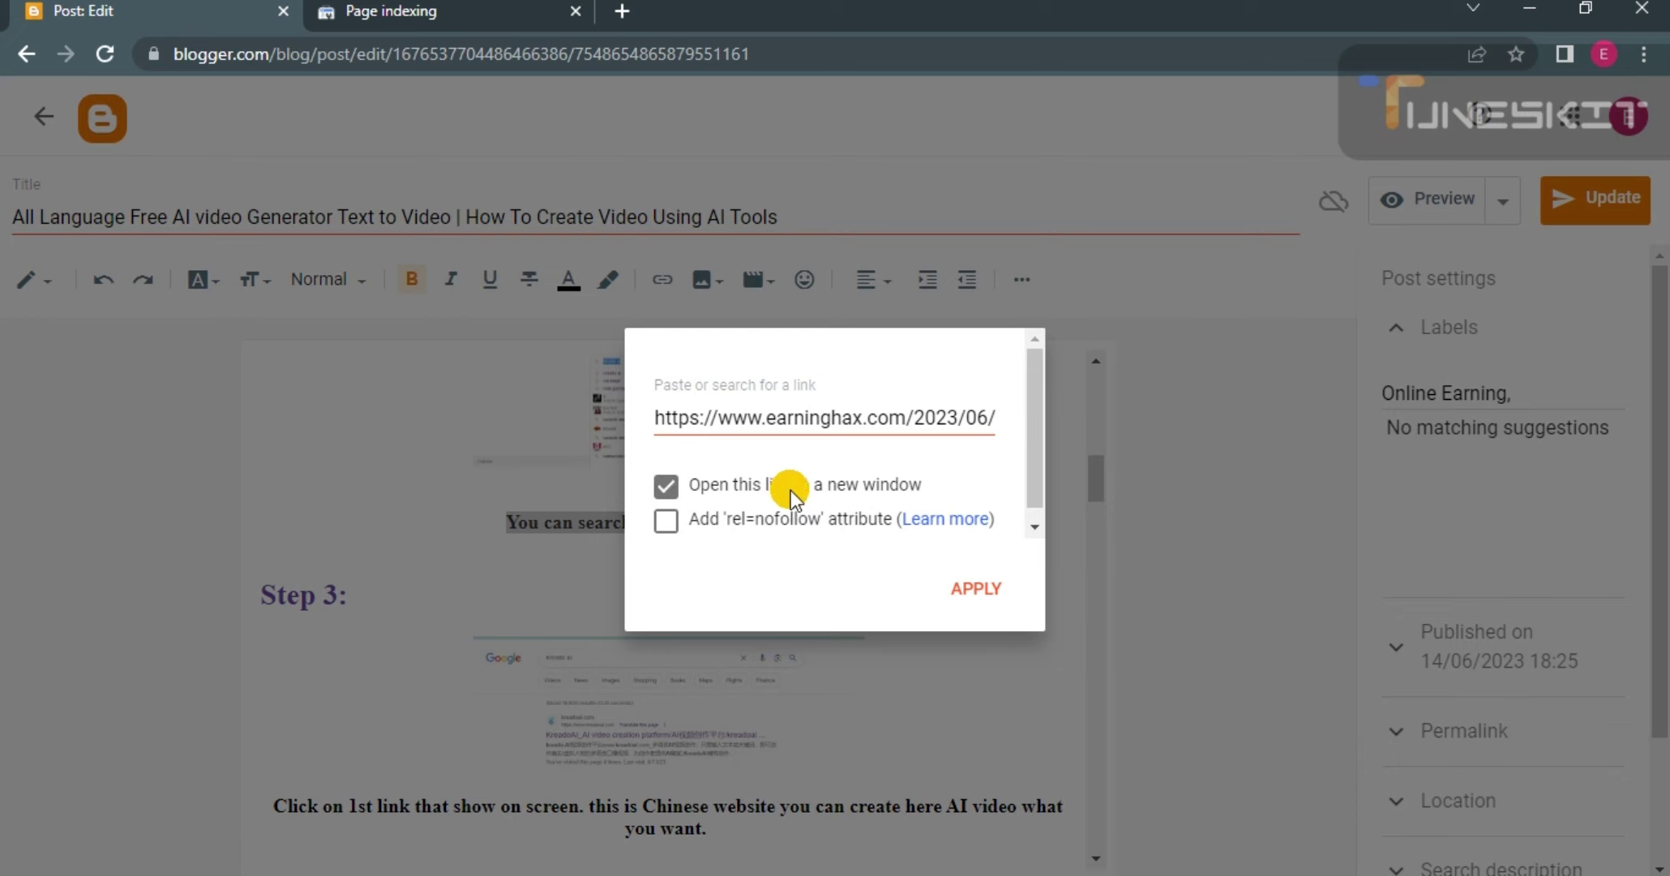
left_click(979, 585)
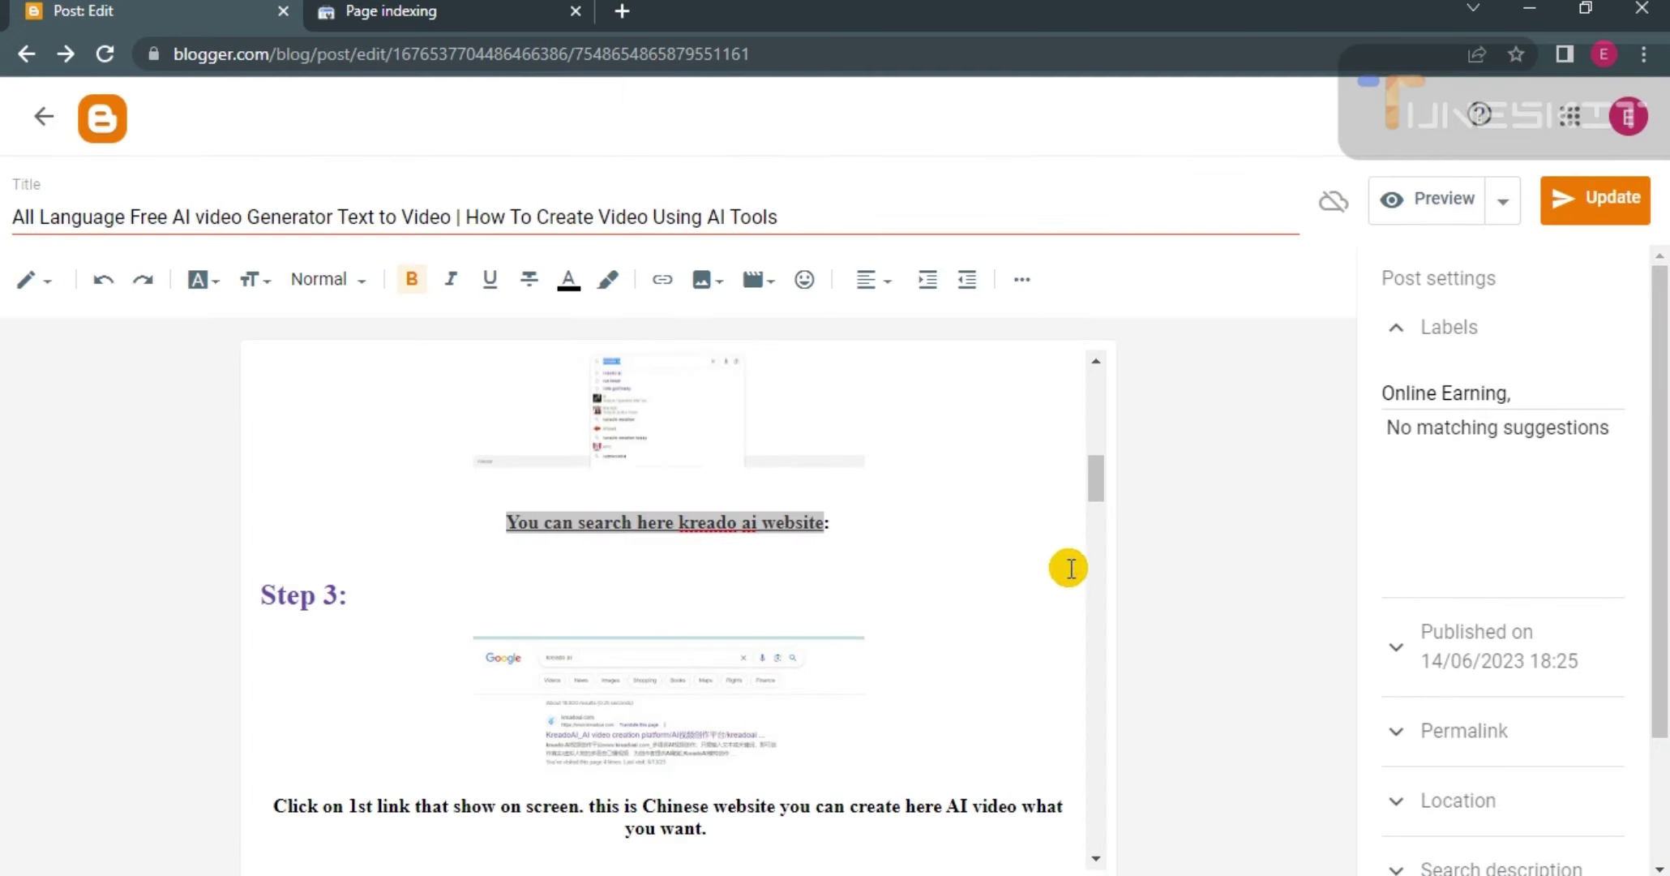
Deselect the linked text, update the published post, and return to the list of posts.
left_click(354, 475)
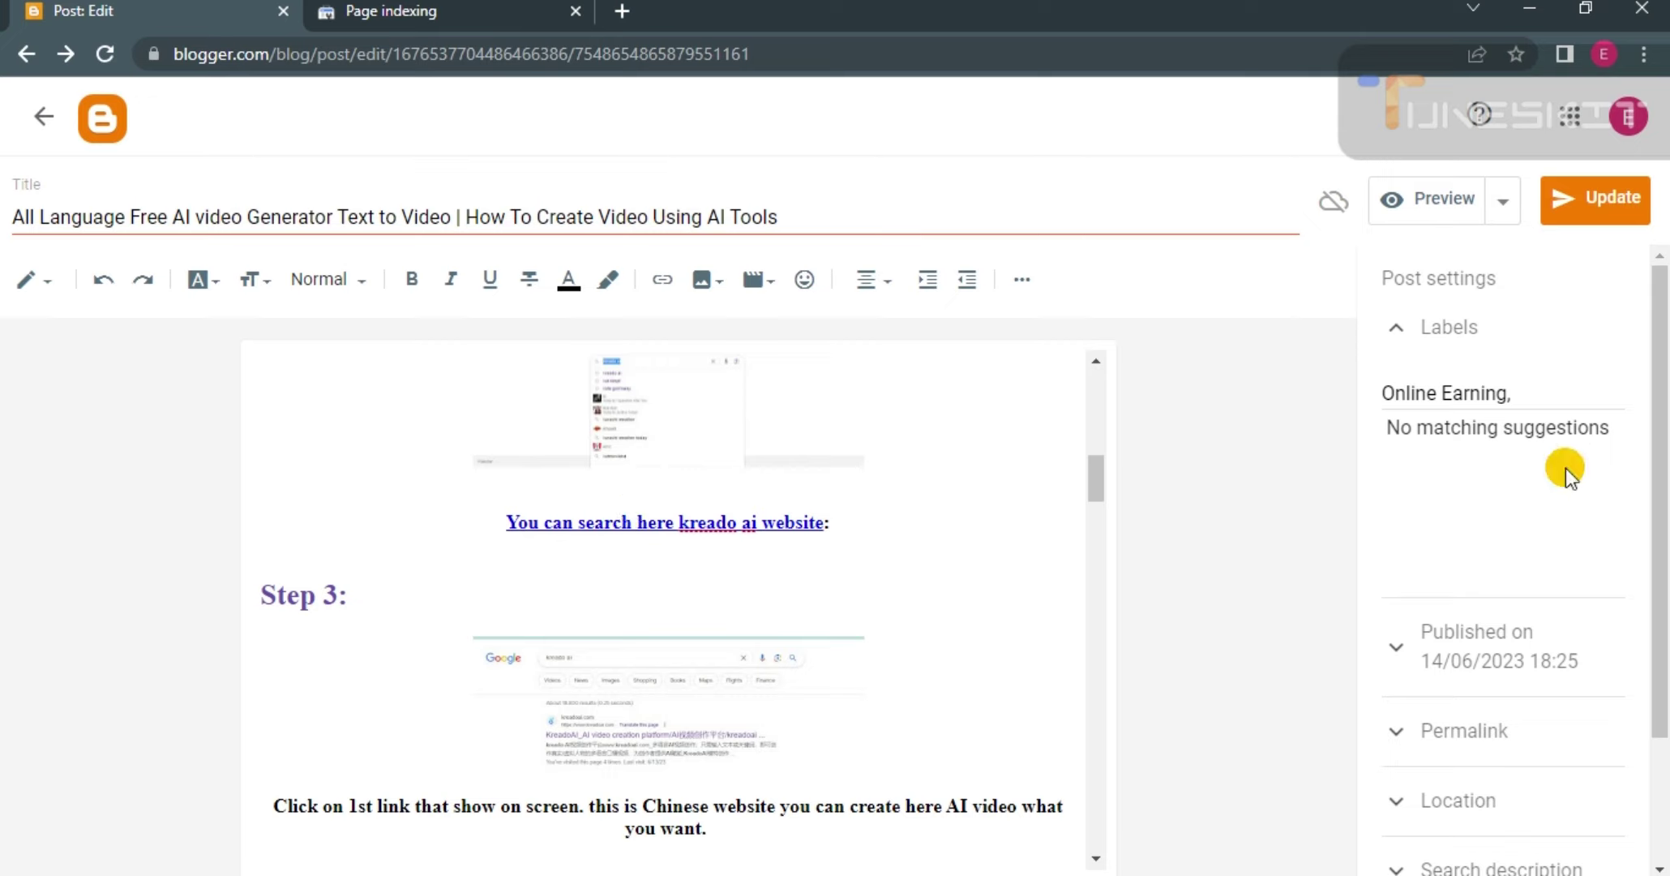
left_click(1585, 199)
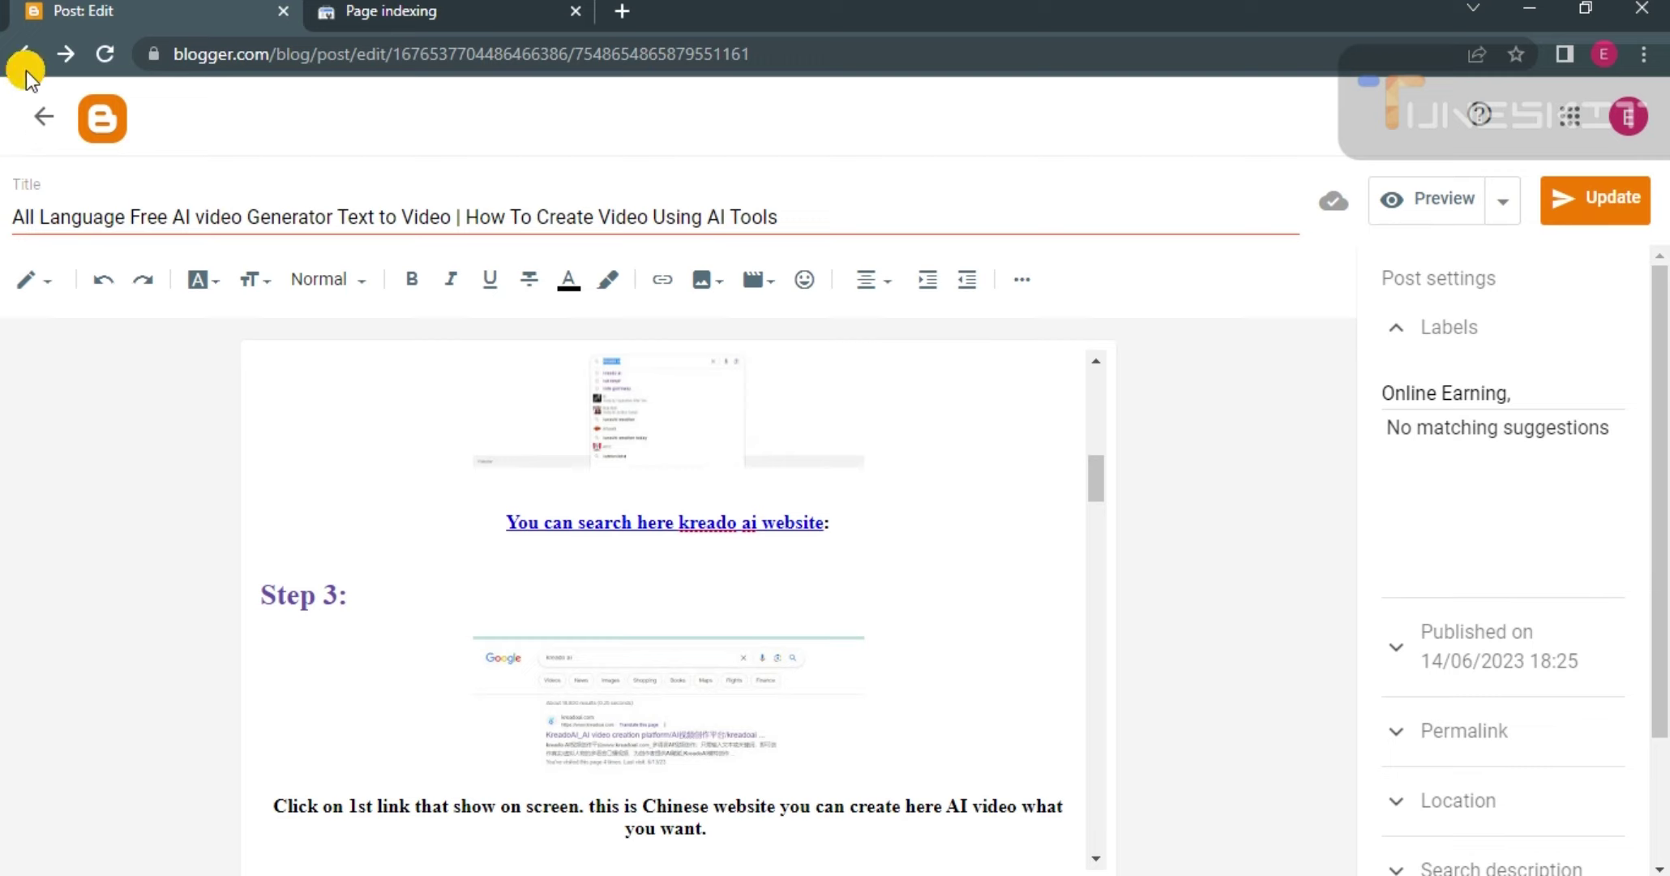
left_click(33, 103)
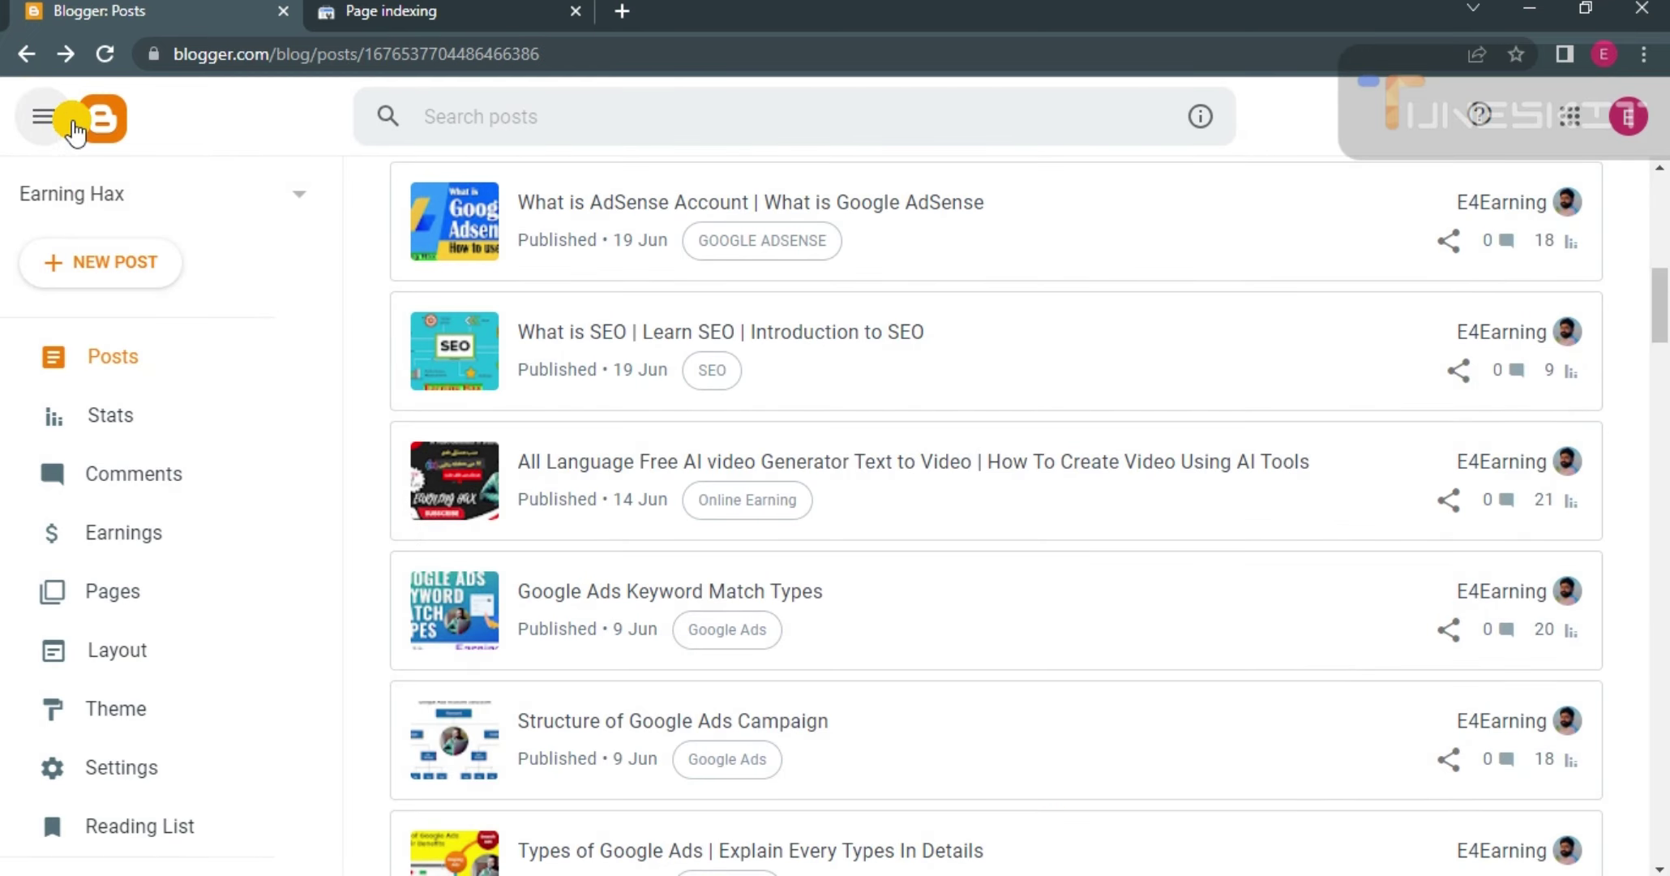
Switch to Google Search Console, open the "Crawled - currently not indexed" report, and review its chart and example URLs.
left_click(481, 7)
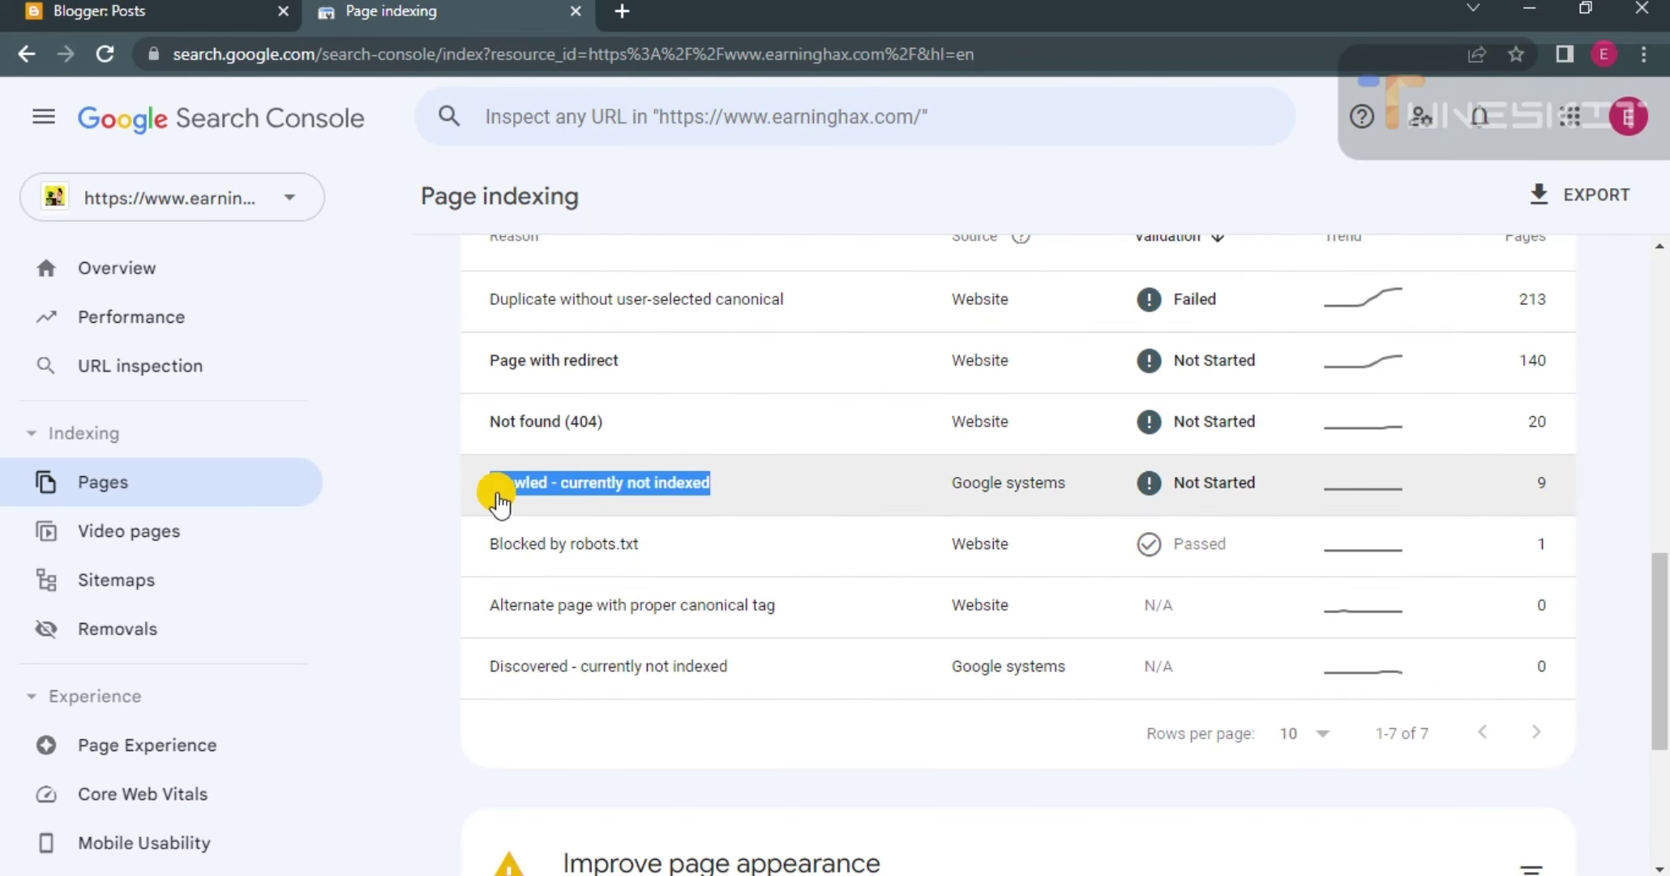
left_click(430, 491)
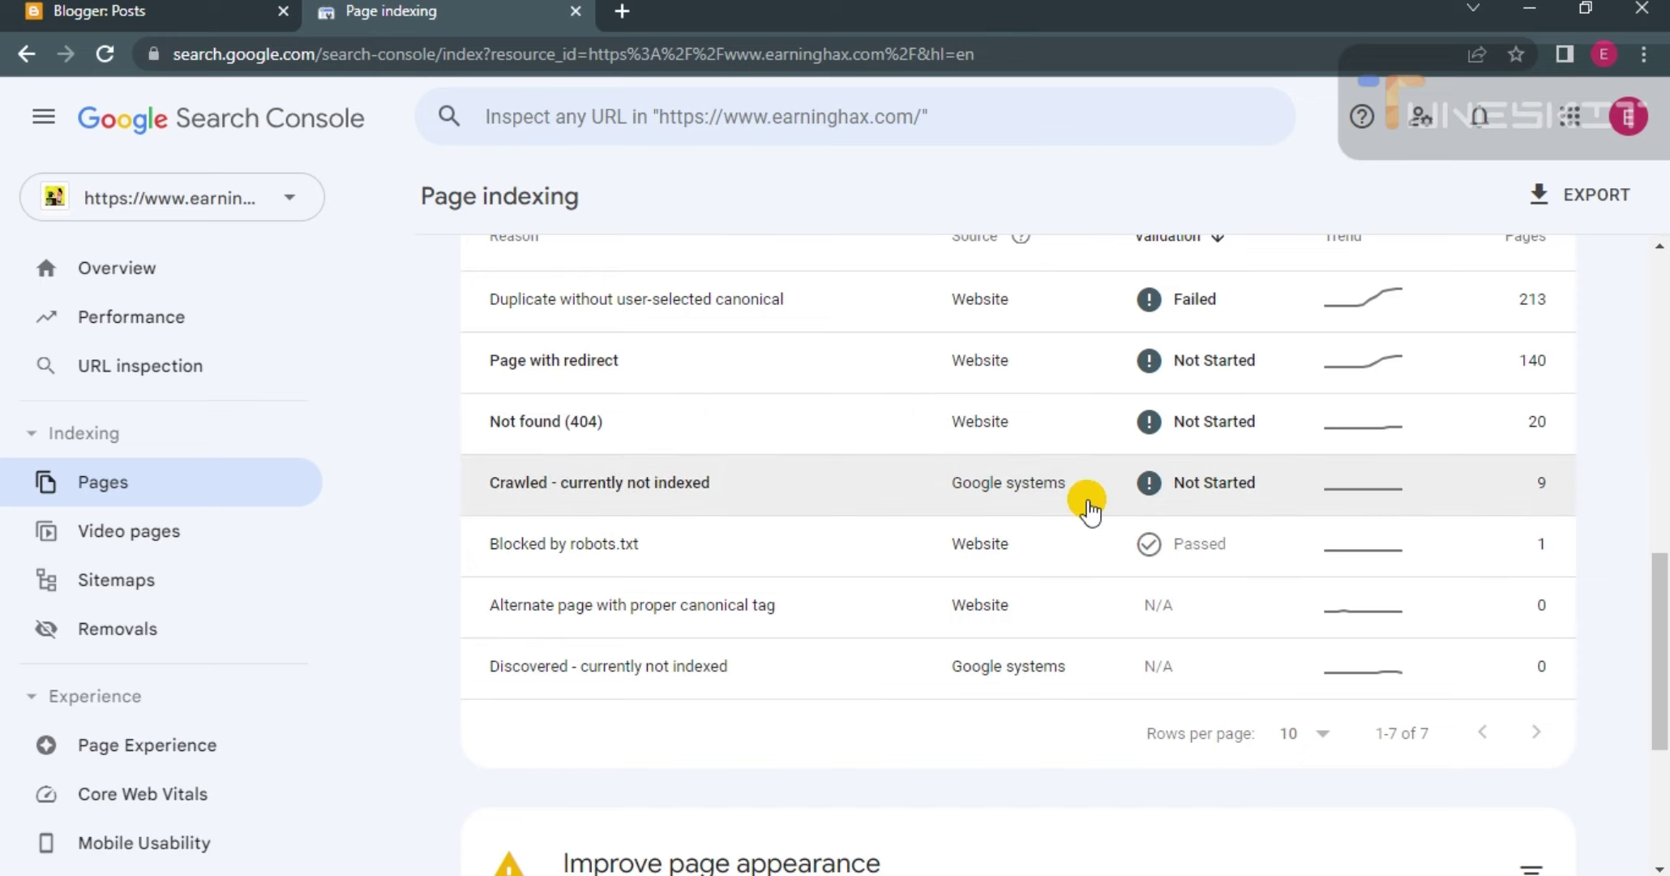
left_click(624, 486)
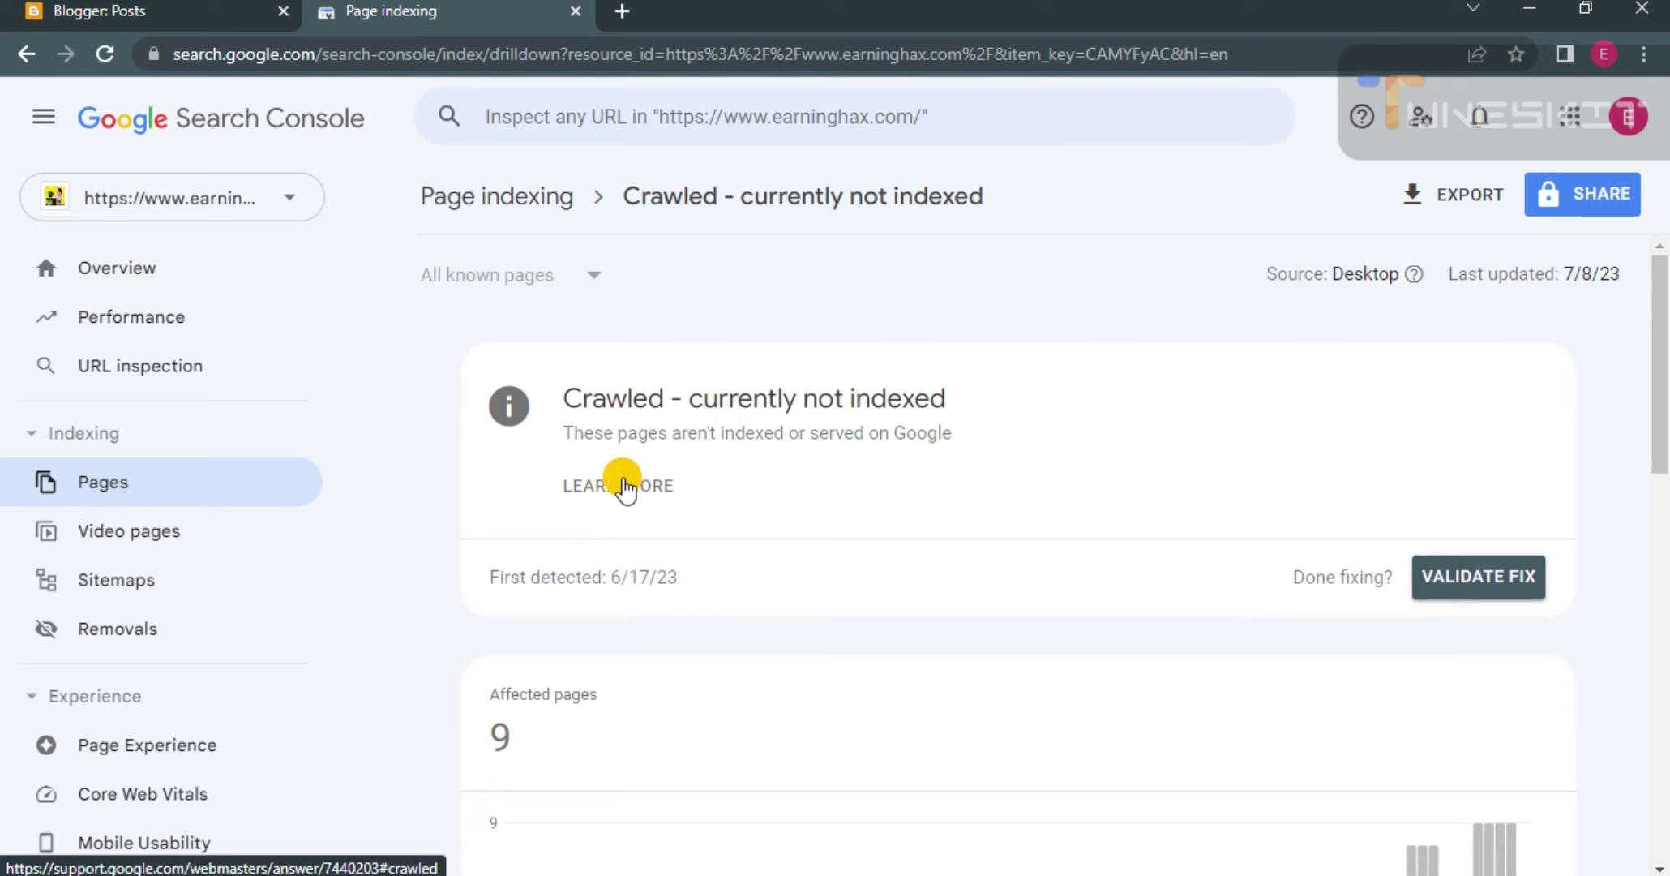
scroll(759, 452, "down", 6)
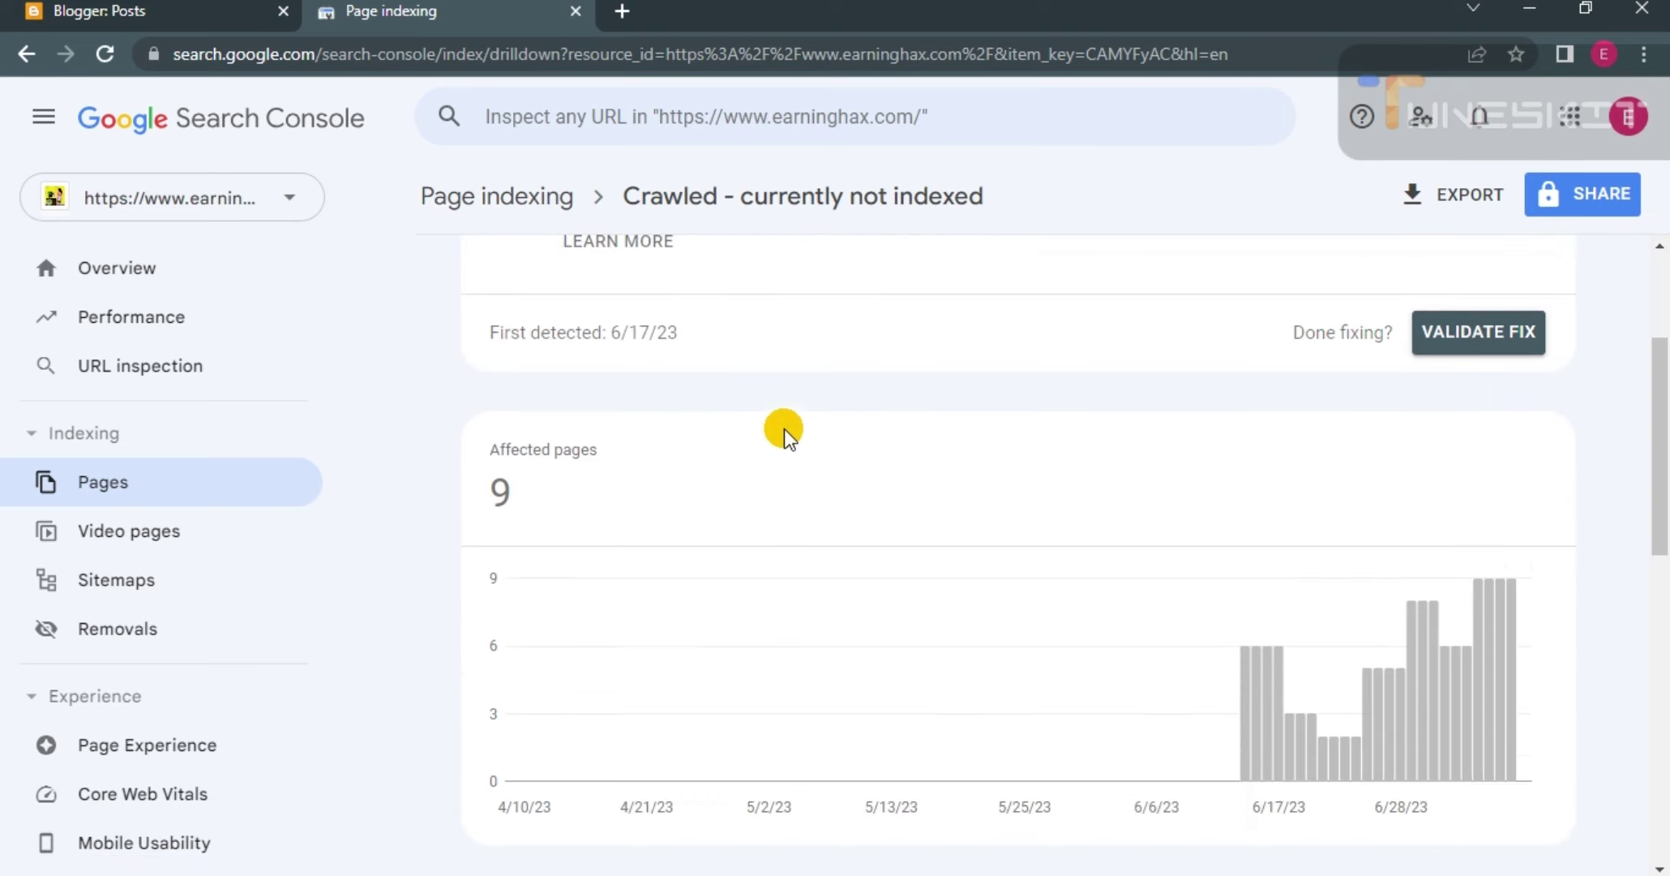
scroll(619, 417, "up", 3)
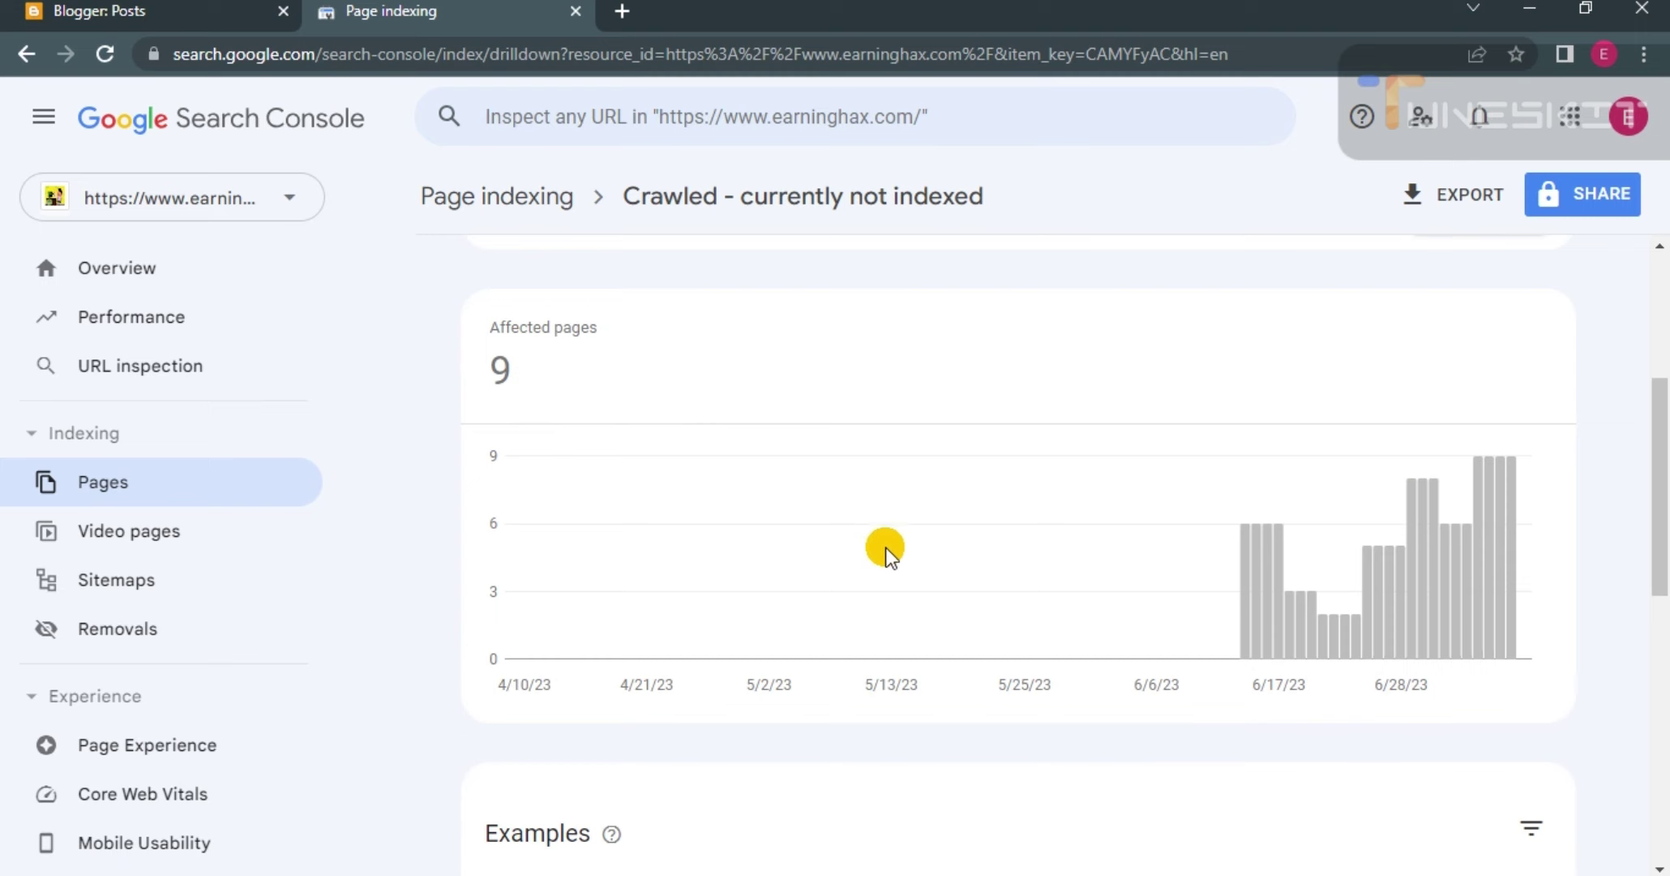
scroll(835, 541, "down", 10)
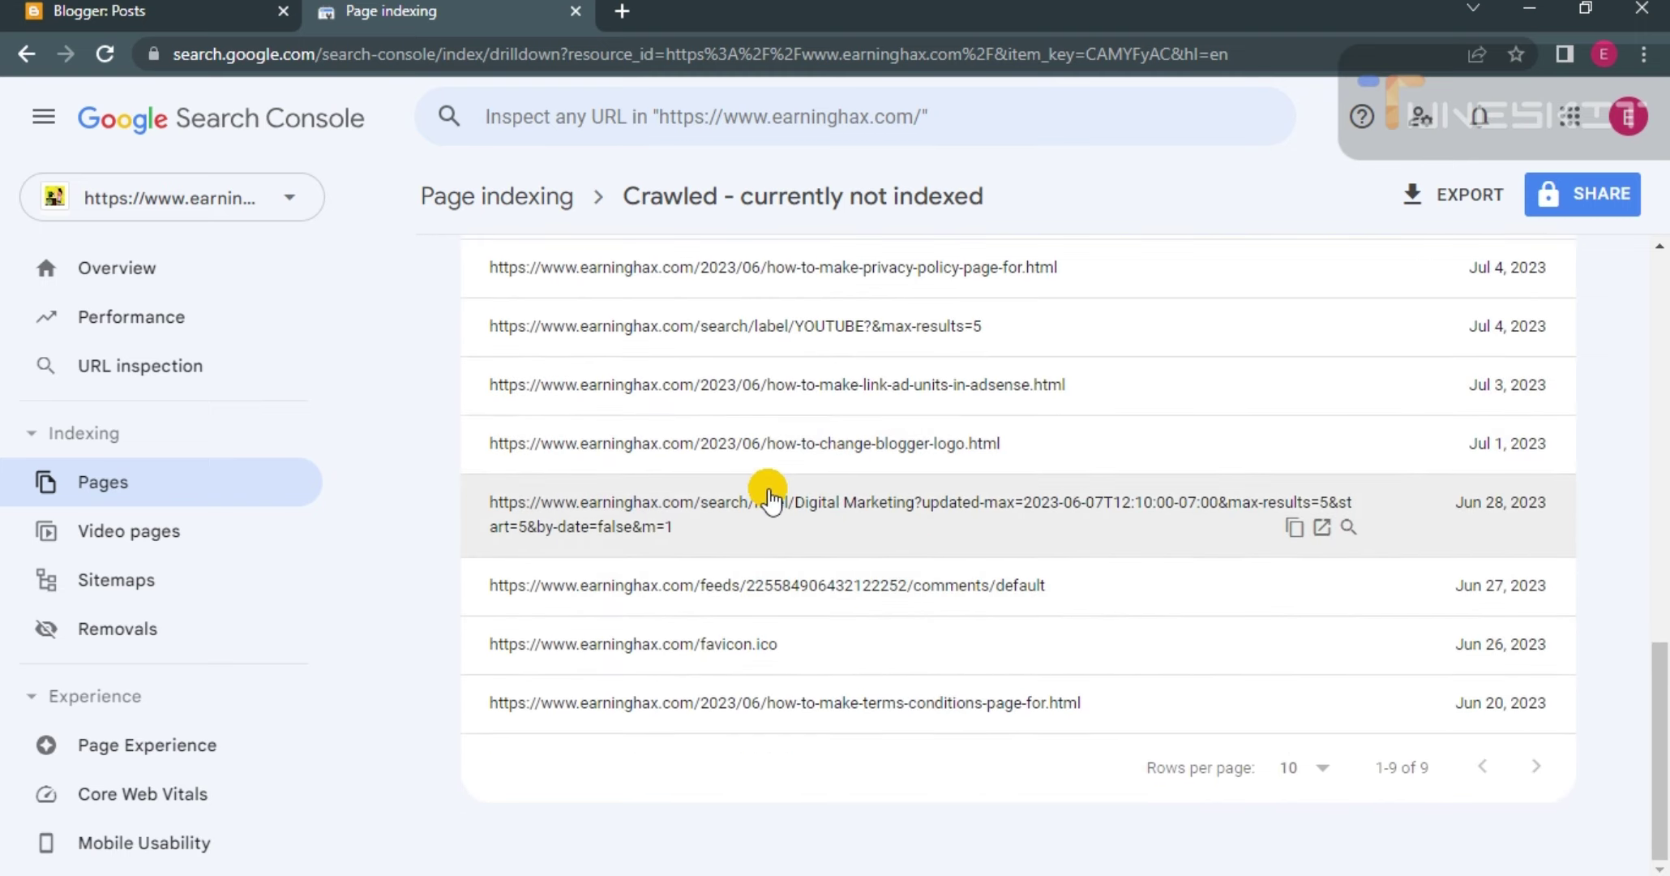
scroll(766, 490, "up", 5)
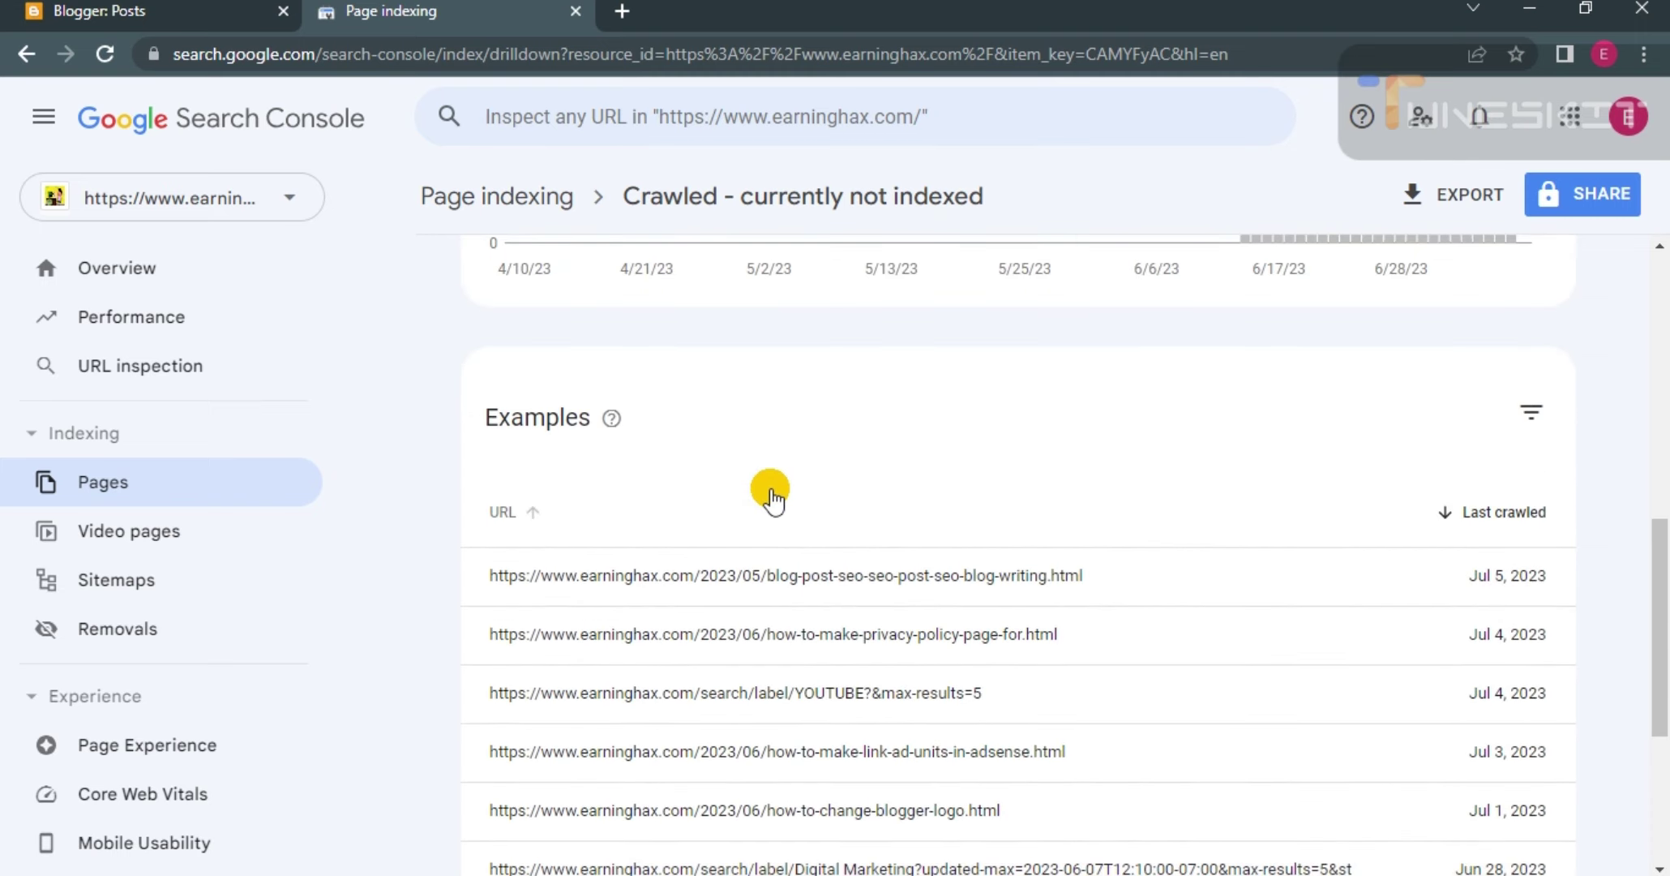
Inspect the affected URL ending in "blog-post-seo-seo-post-seo-blog-writing.html" and review its discovery, crawl and indexing details.
left_click(793, 577)
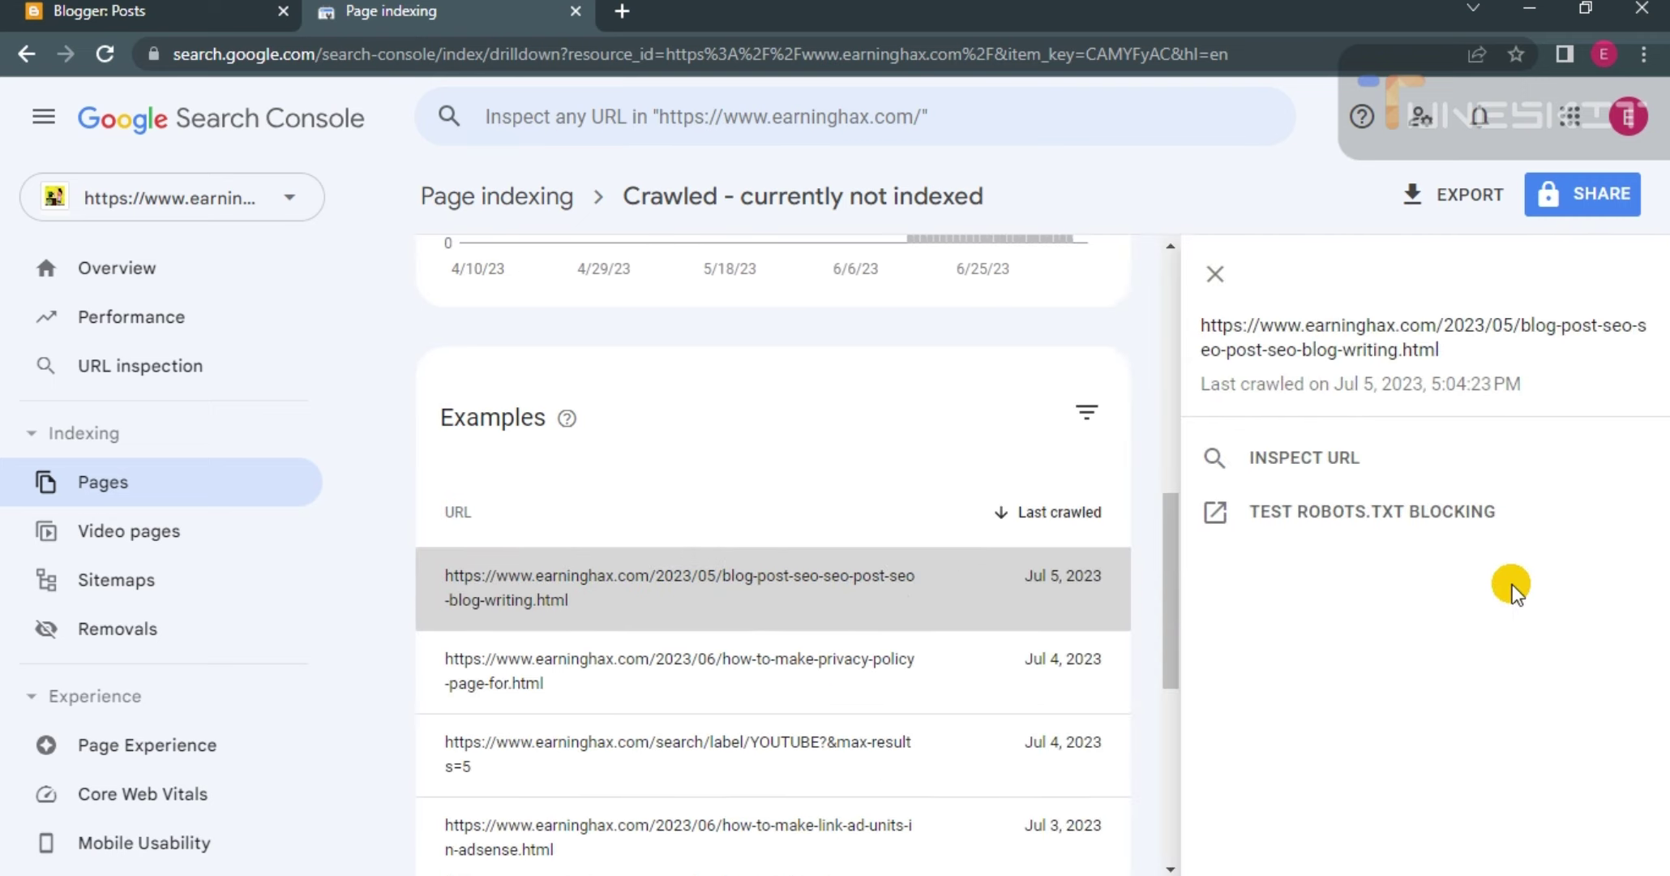
left_click(1326, 450)
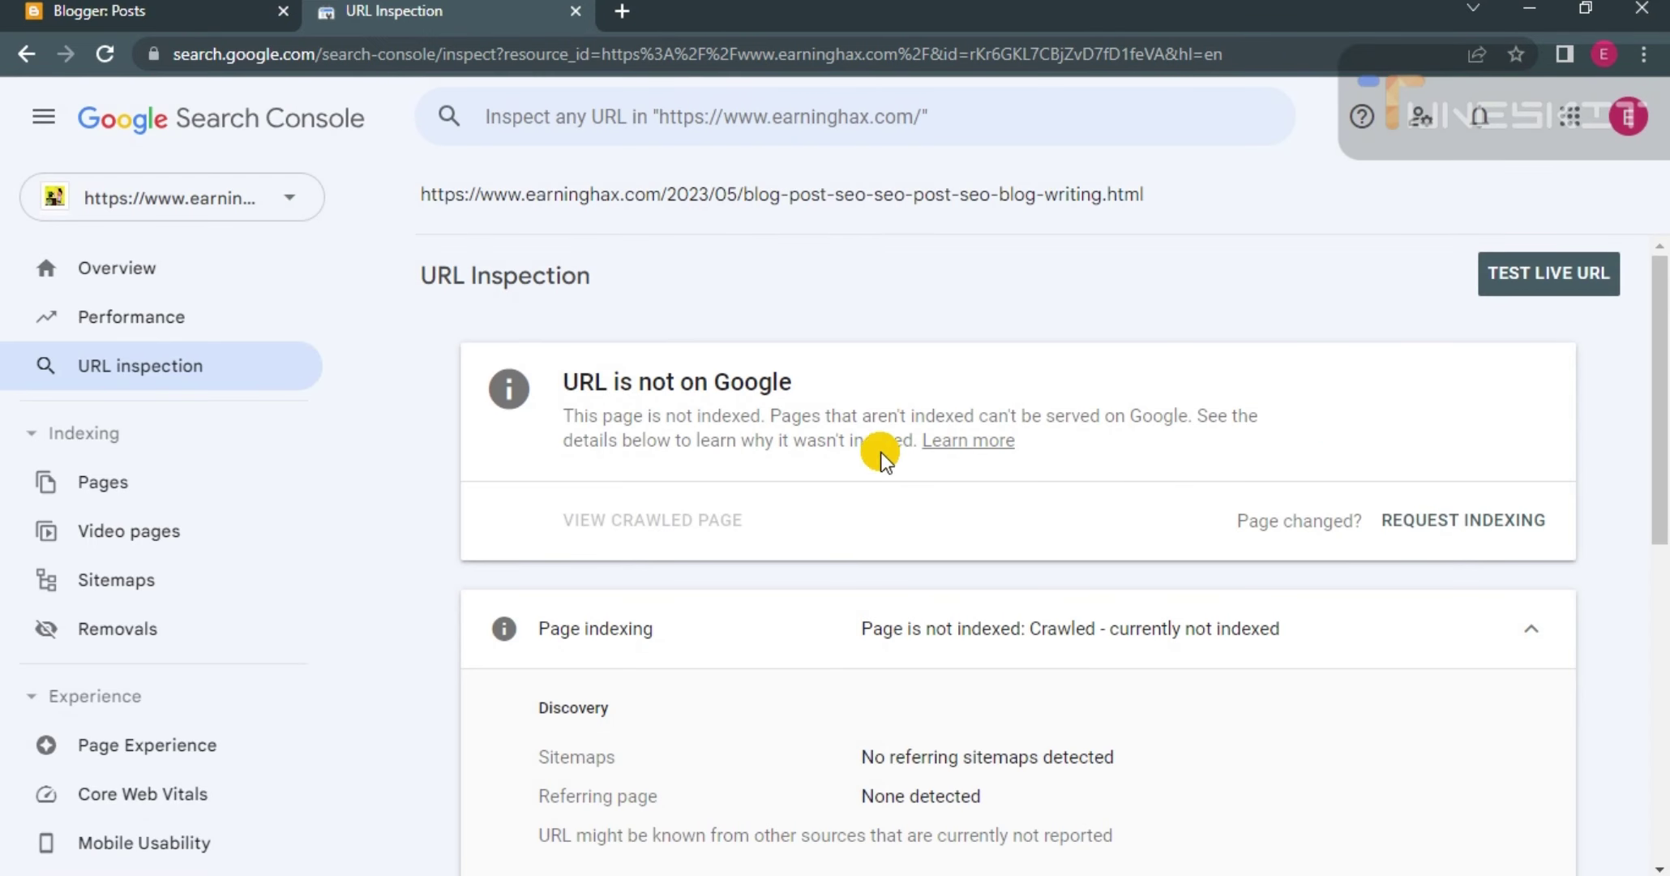
scroll(713, 436, "down", 3)
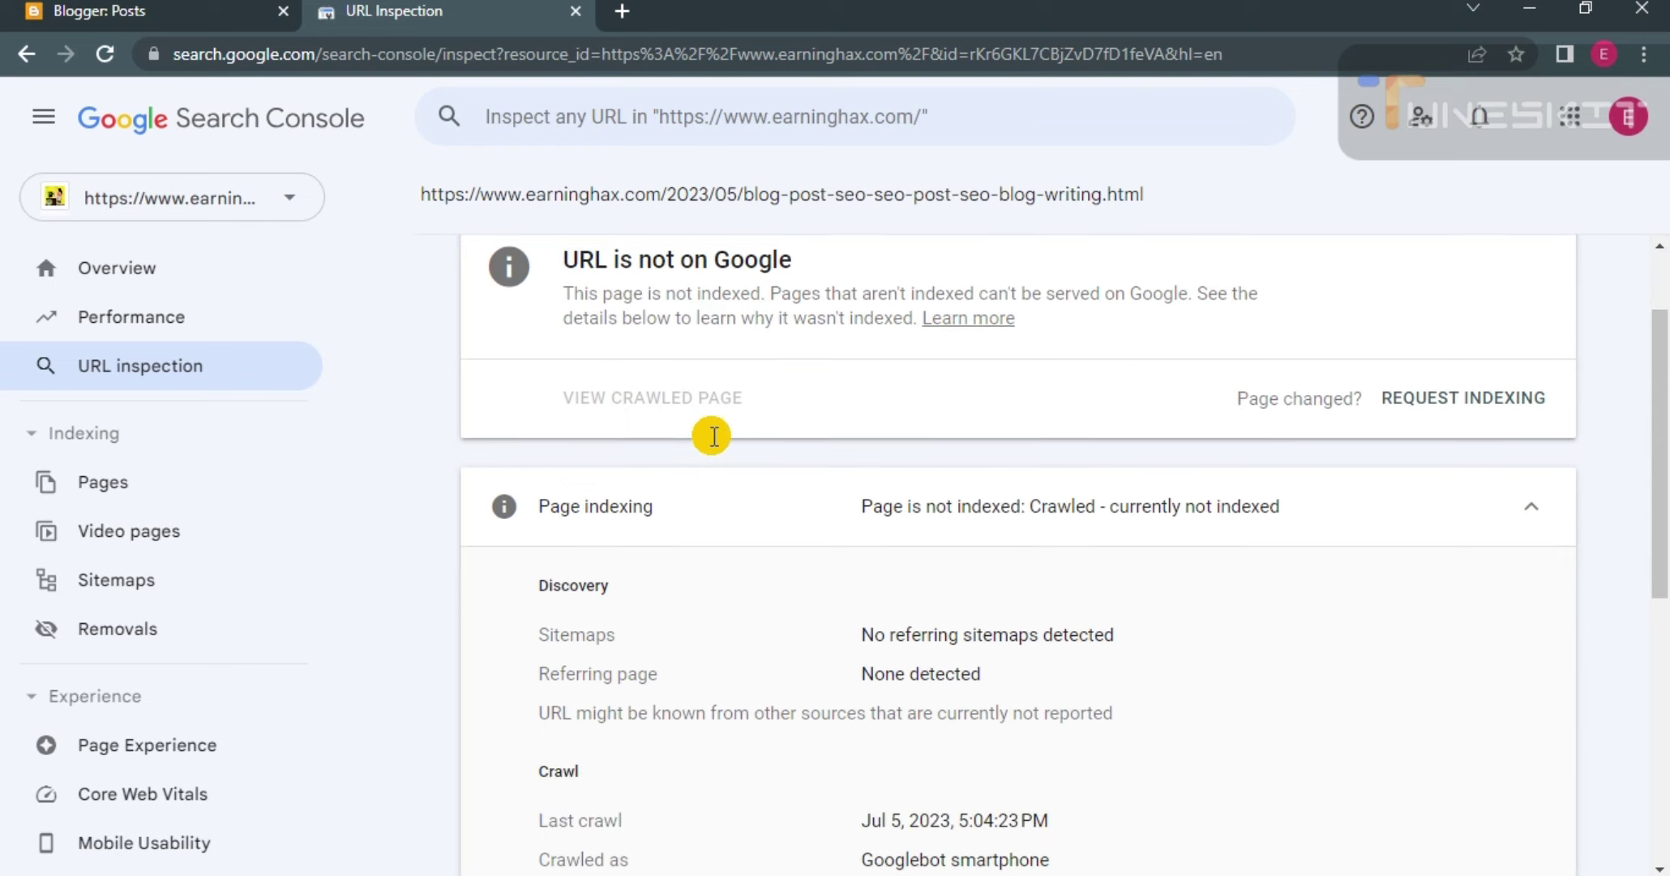
scroll(712, 437, "down", 3)
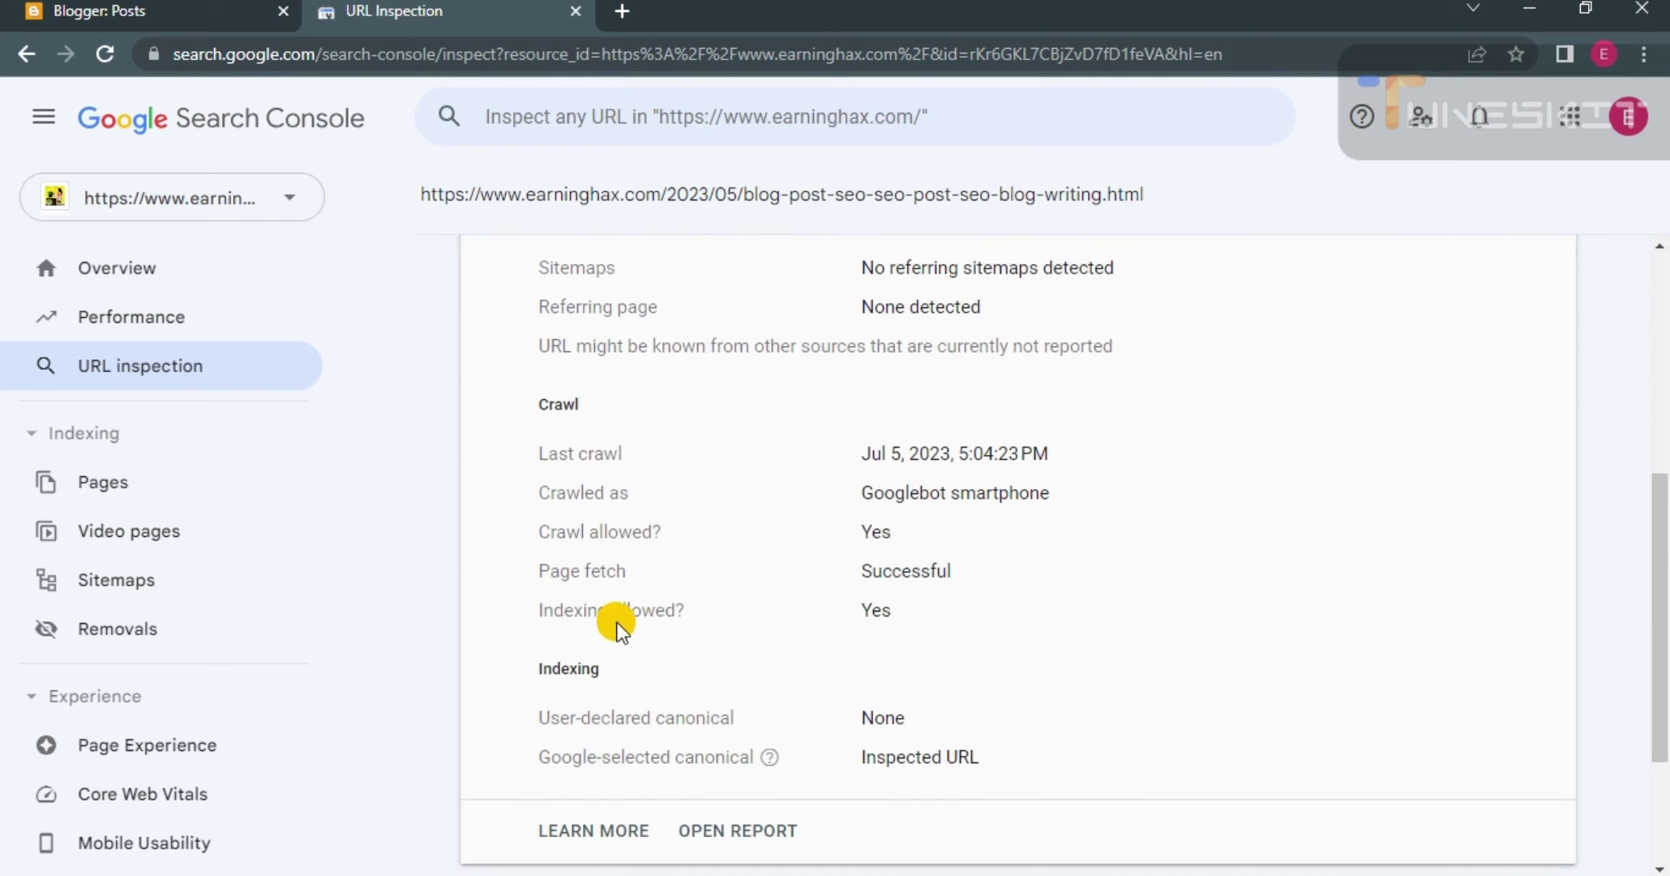
scroll(702, 631, "down", 3)
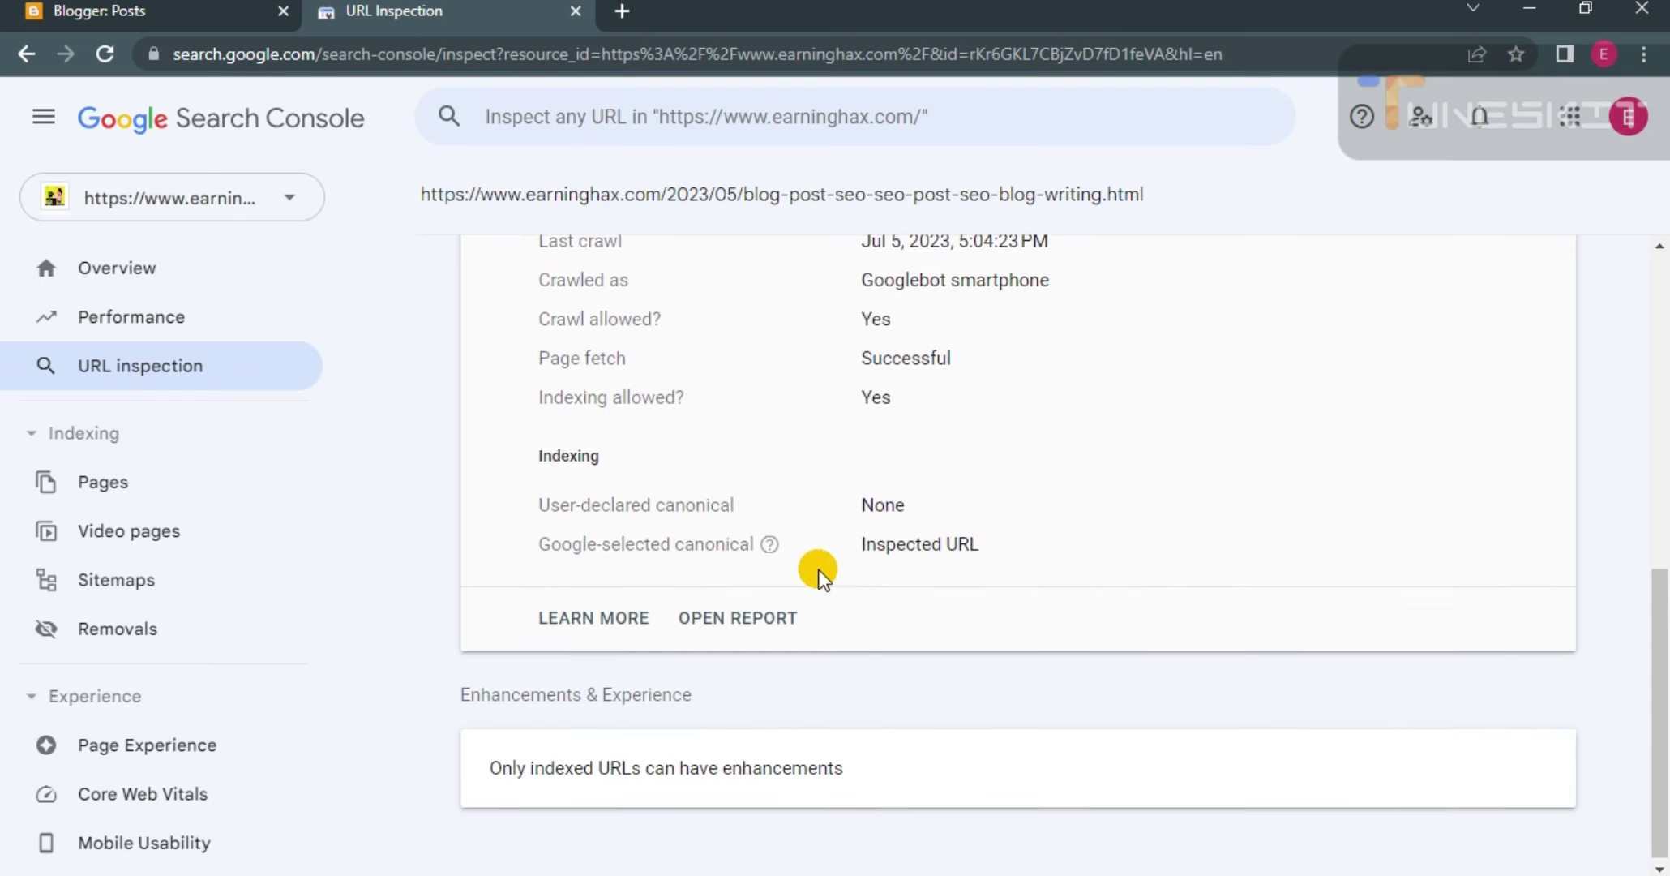
scroll(821, 574, "up", 9)
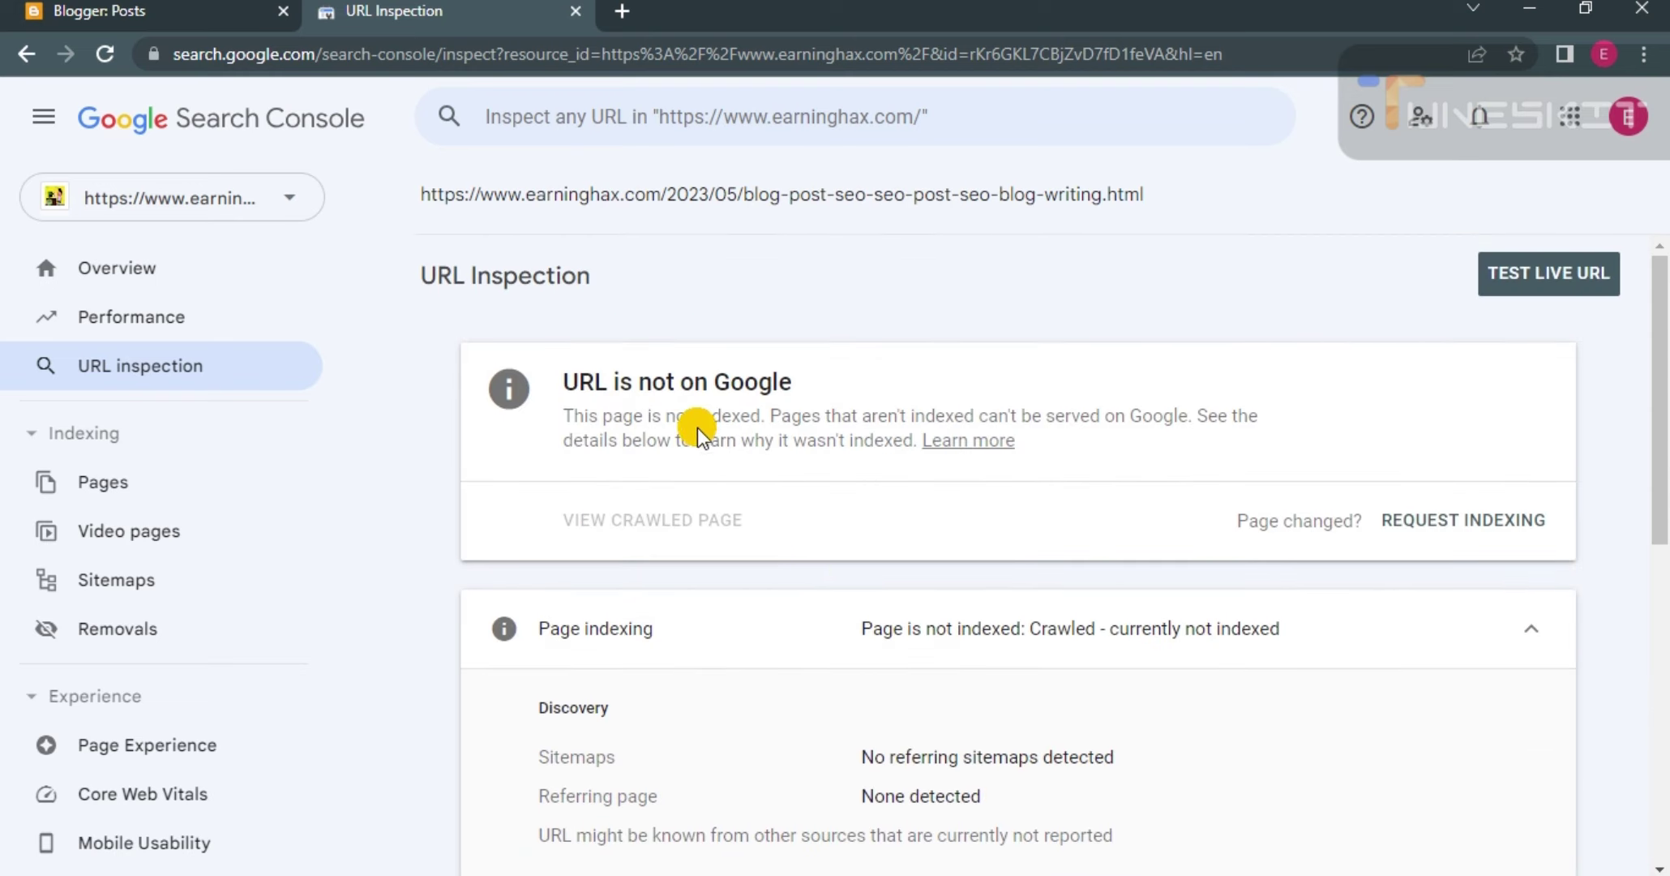
Request indexing for the inspected blog post URL and dismiss the confirmation.
left_click(1456, 520)
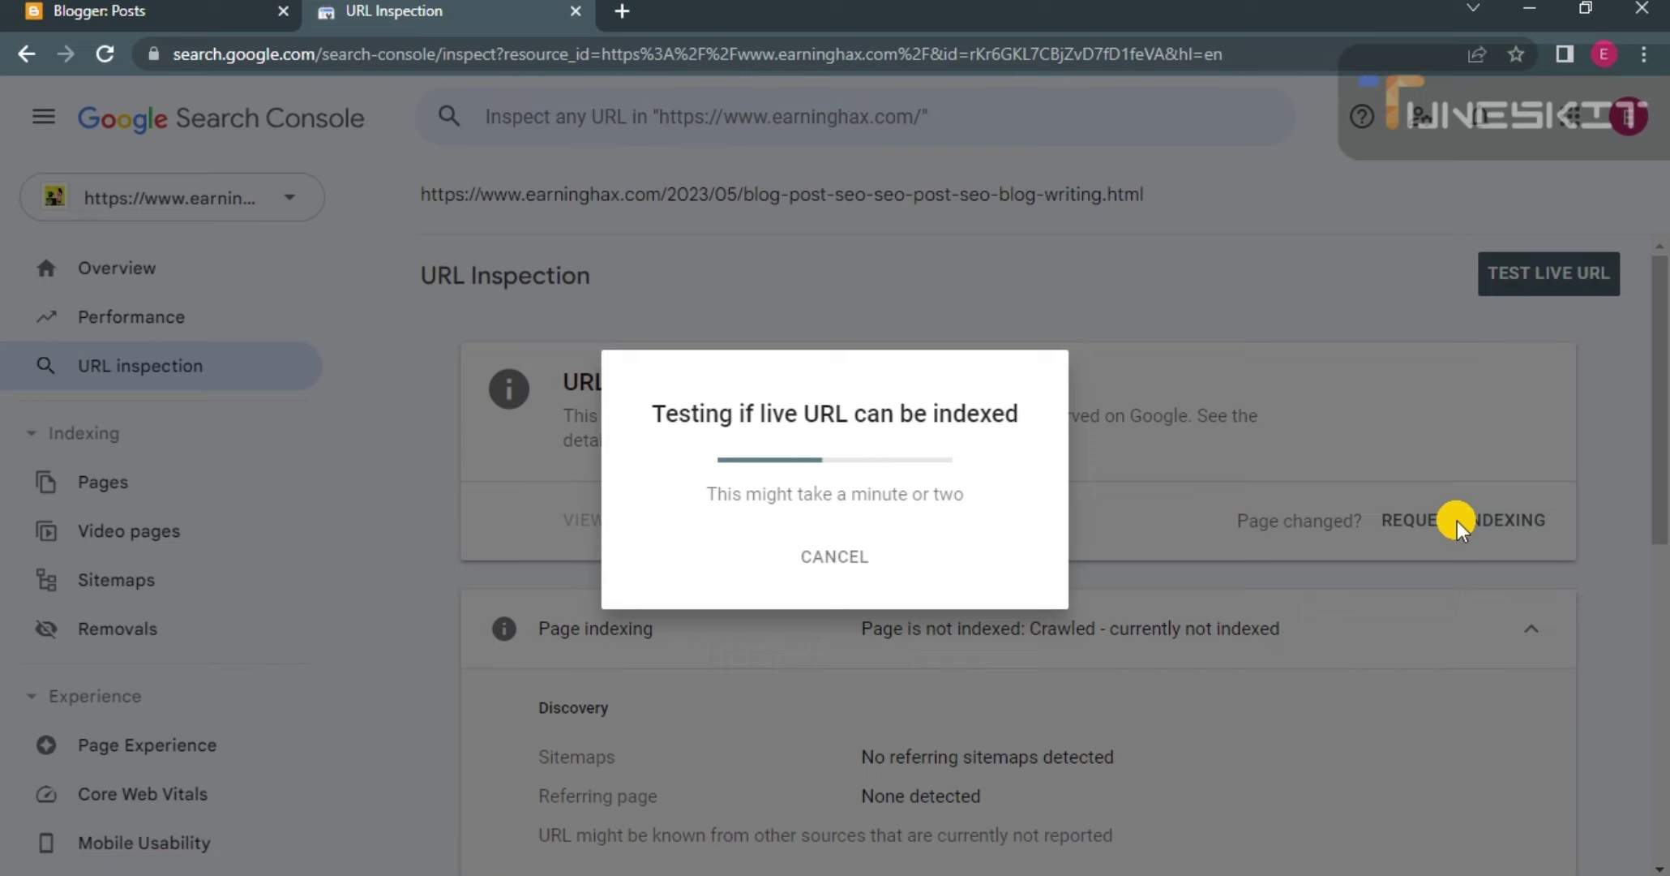
left_click(1456, 523)
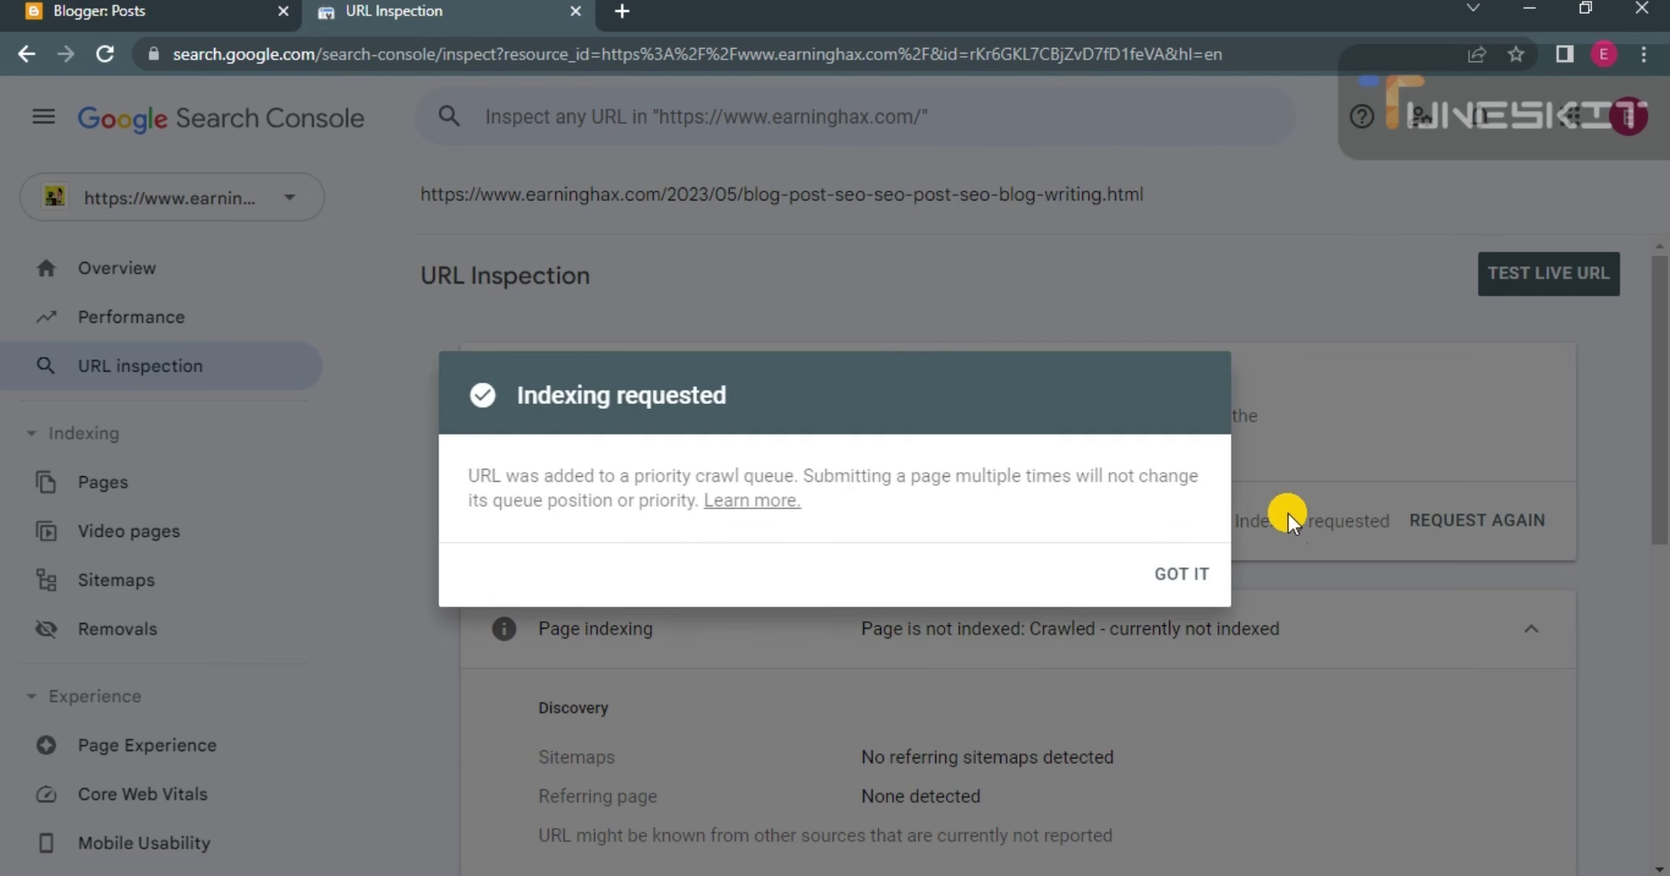
left_click(1198, 572)
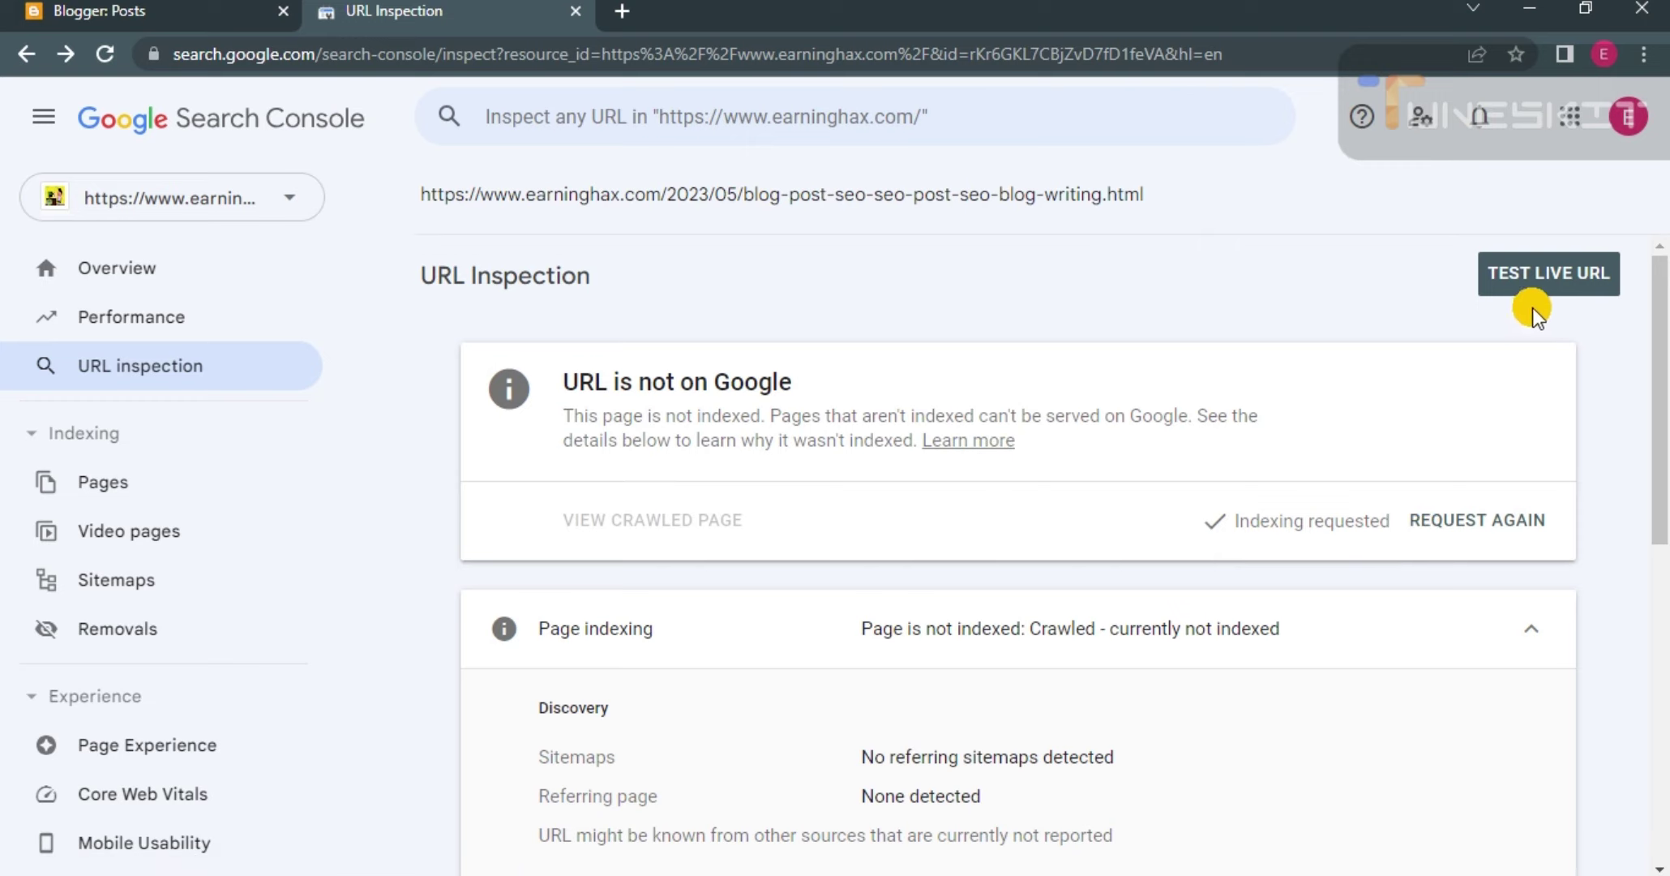
Run a live test of the inspected URL and review its availability and enhancement results.
left_click(1537, 272)
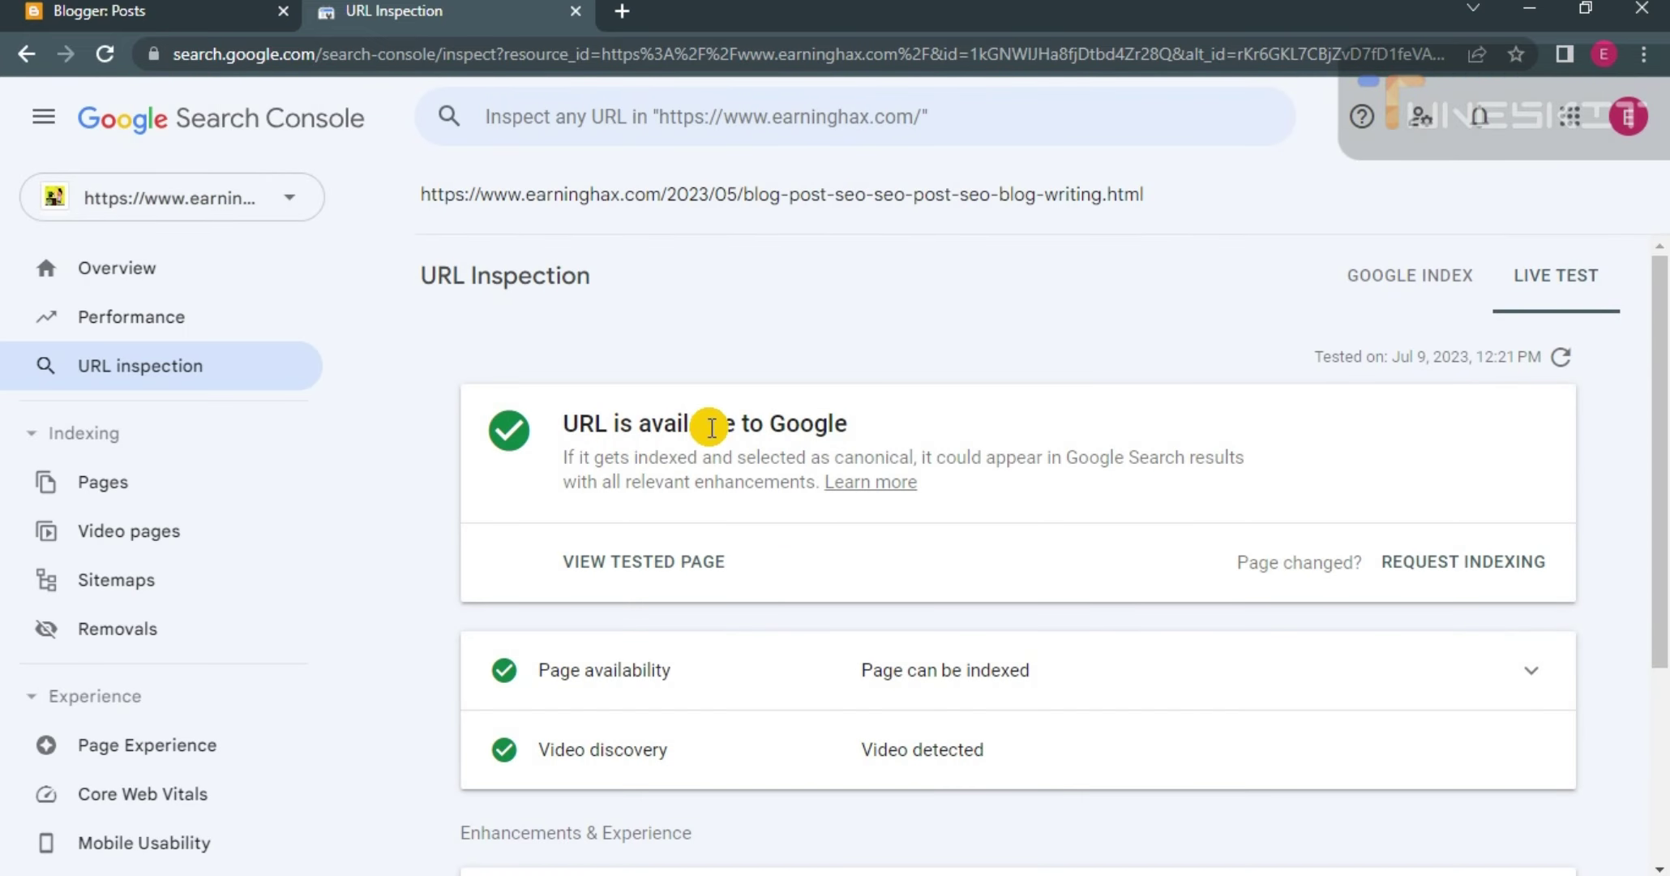
scroll(741, 531, "down", 3)
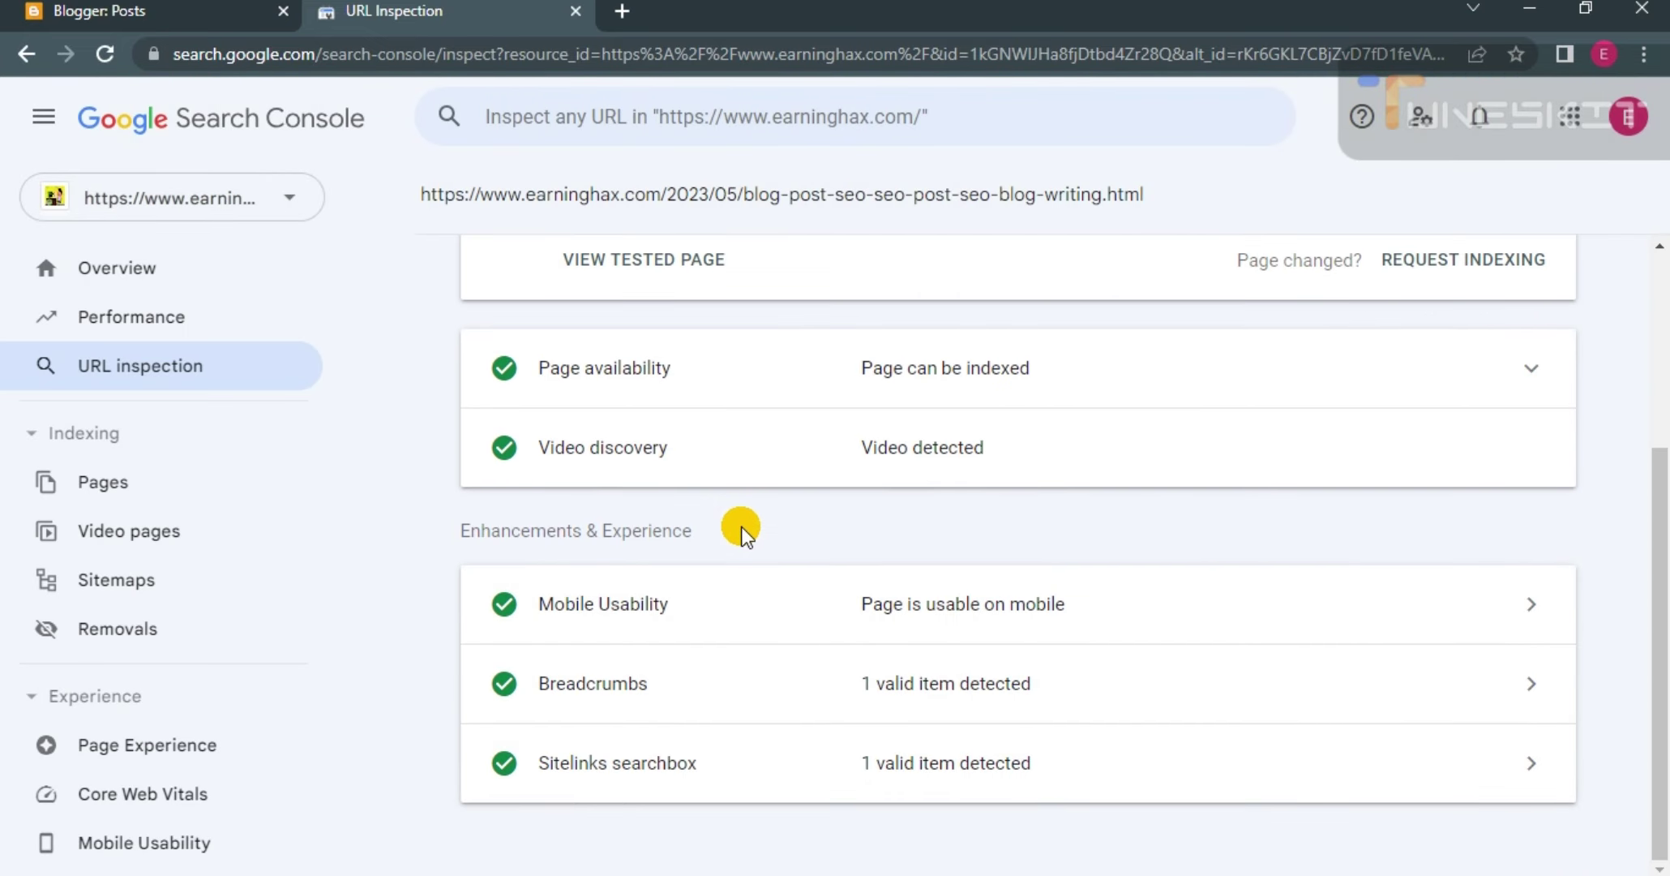
Return from the live test to the "Crawled - currently not indexed" report and close the inspected URL's details.
scroll(741, 526, "up", 3)
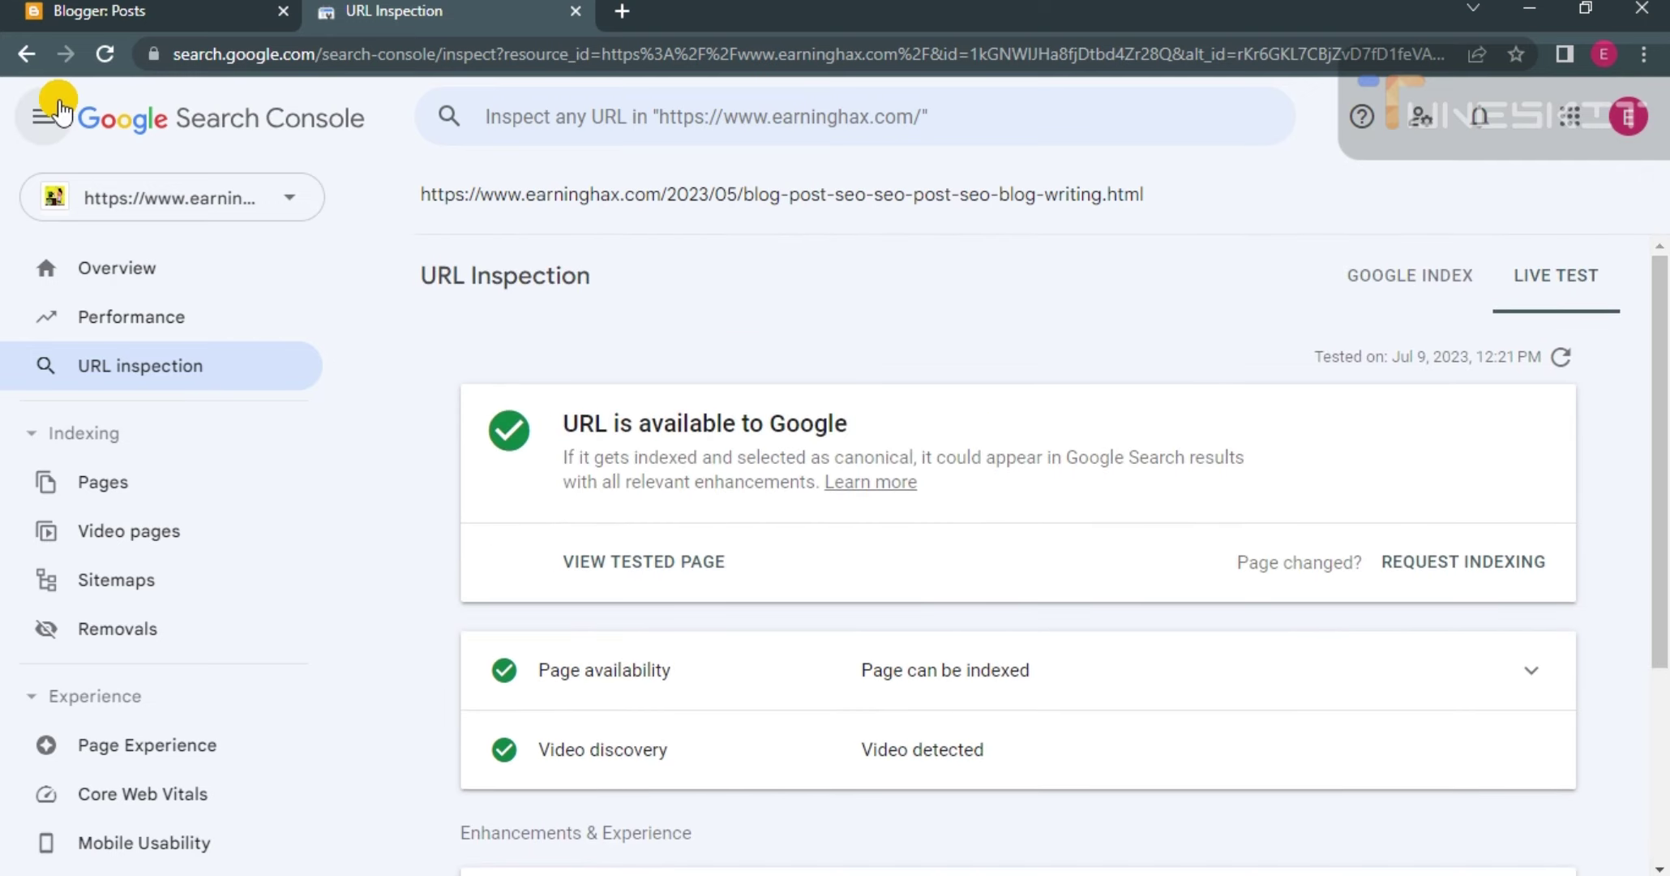
left_click(24, 55)
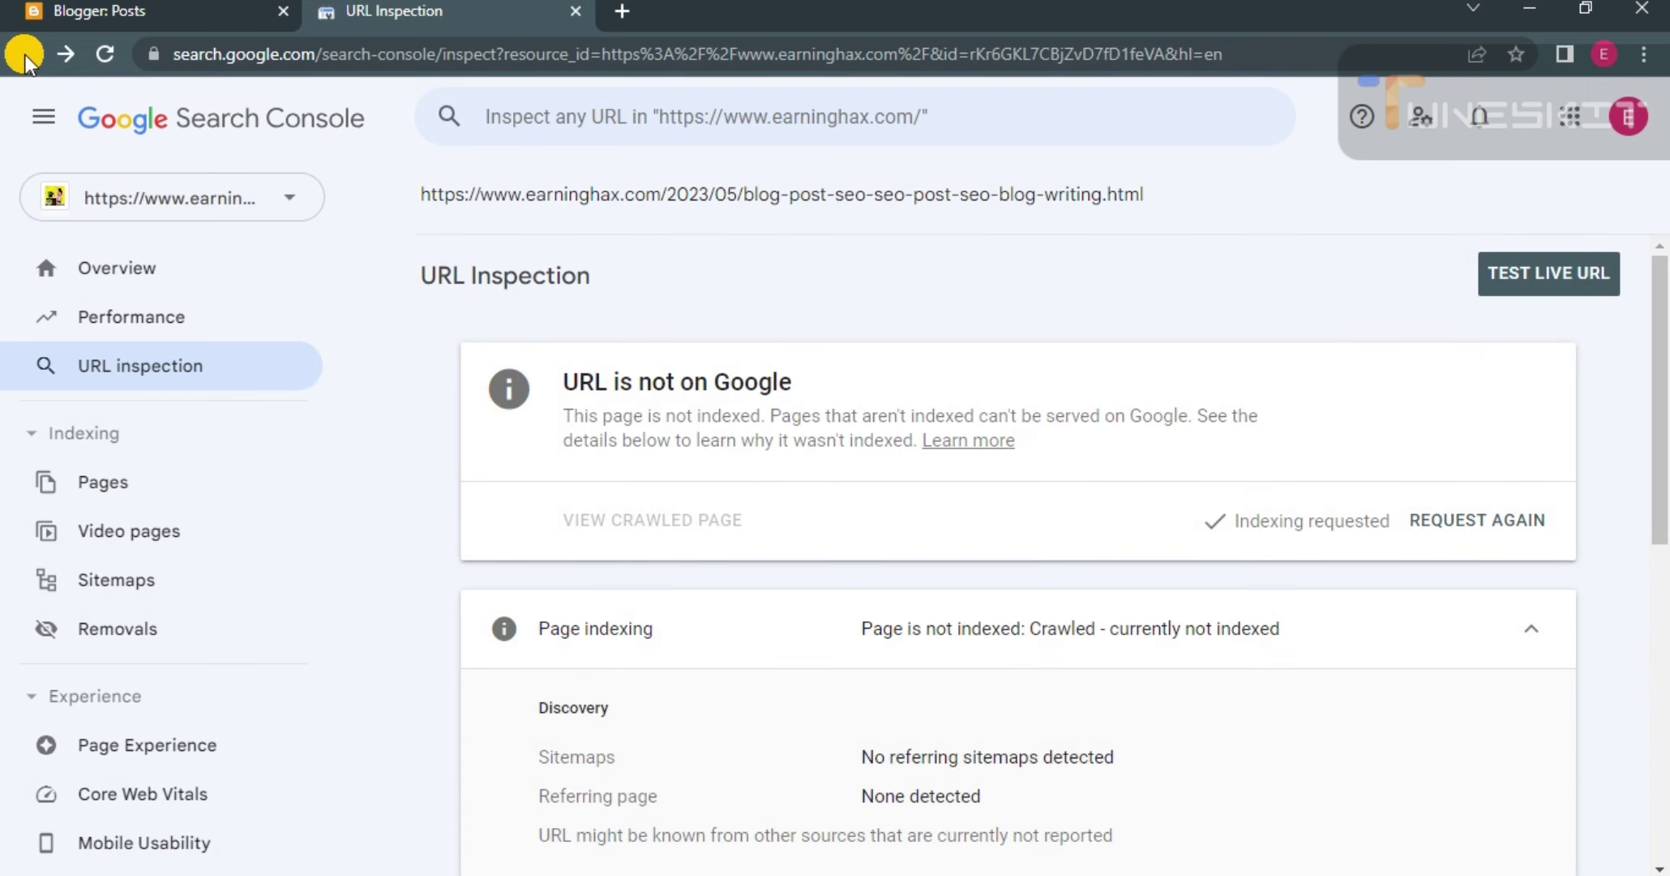
left_click(25, 55)
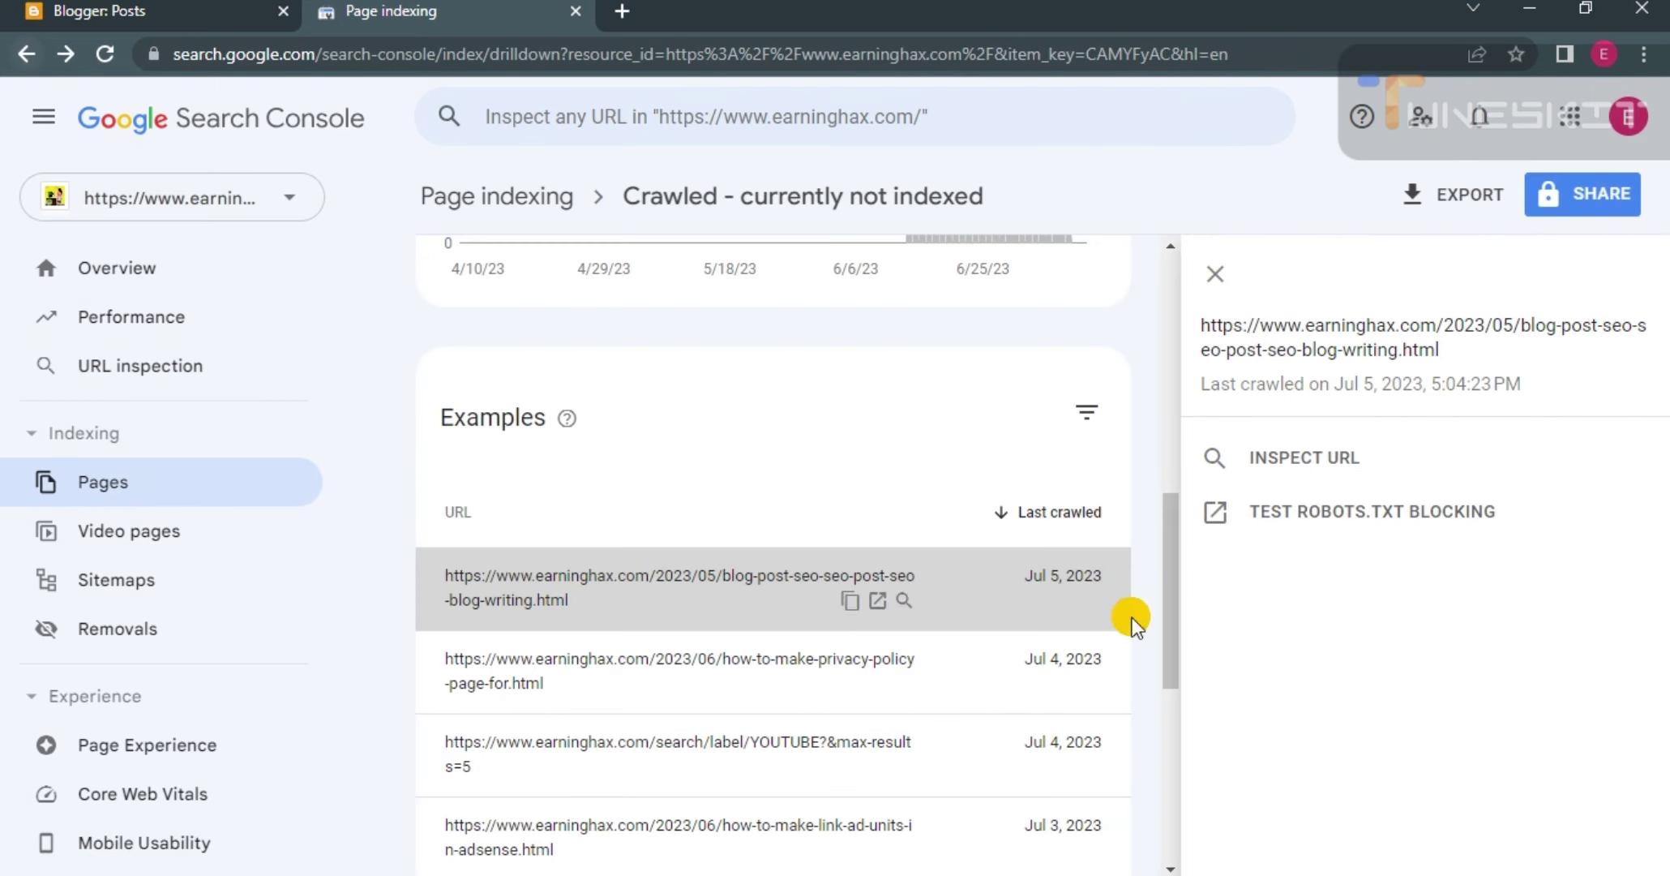
scroll(750, 435, "down", 2)
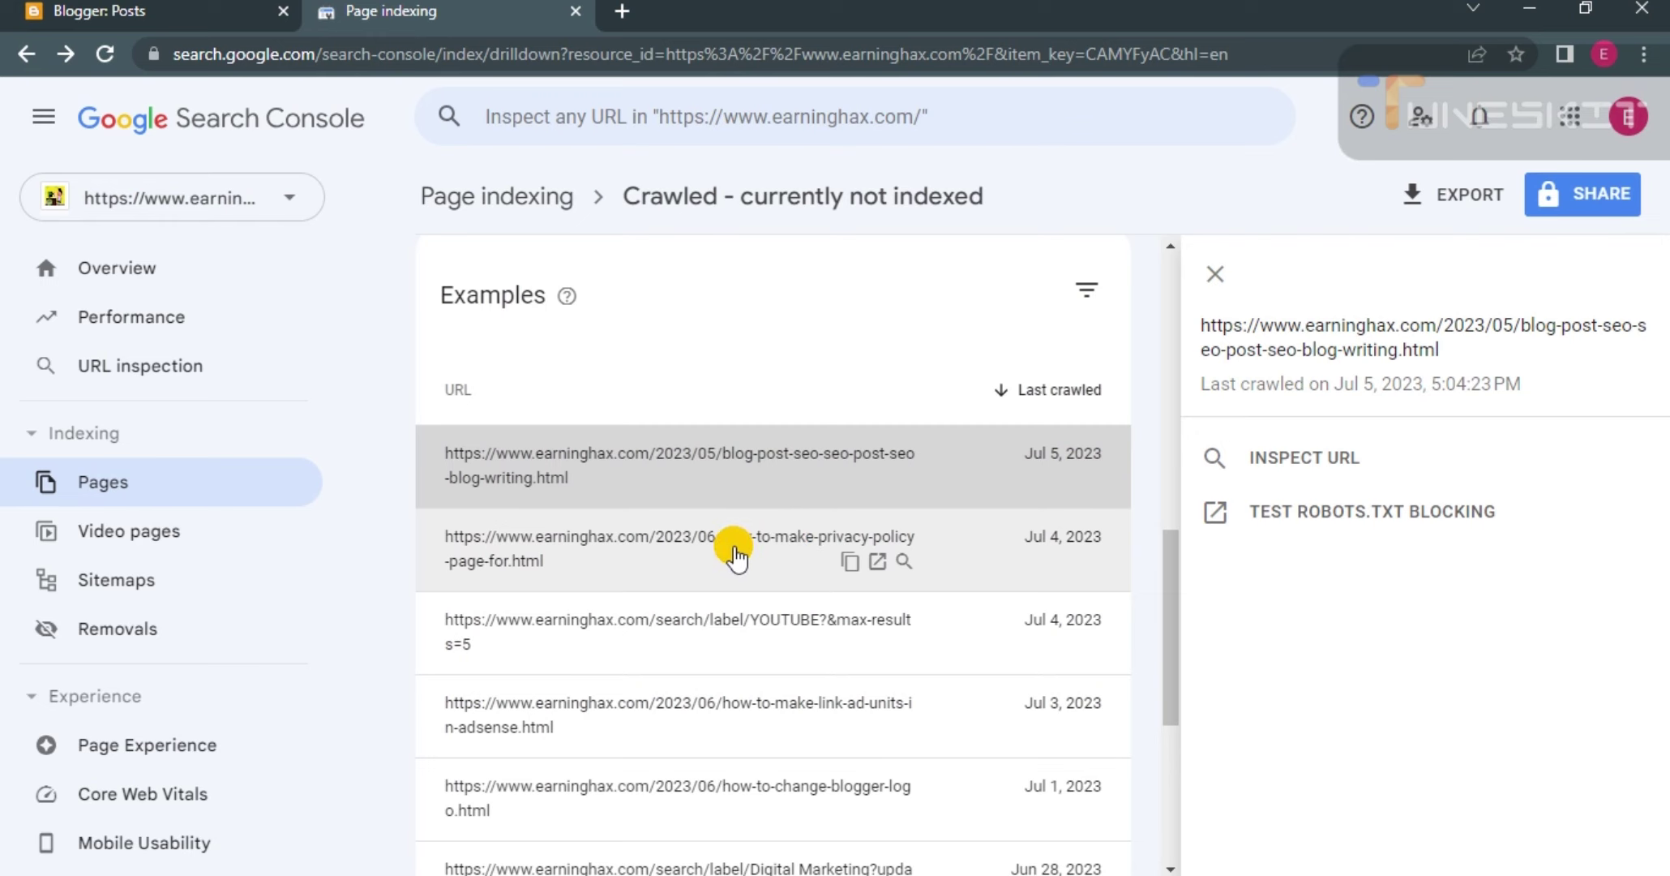
left_click(1214, 274)
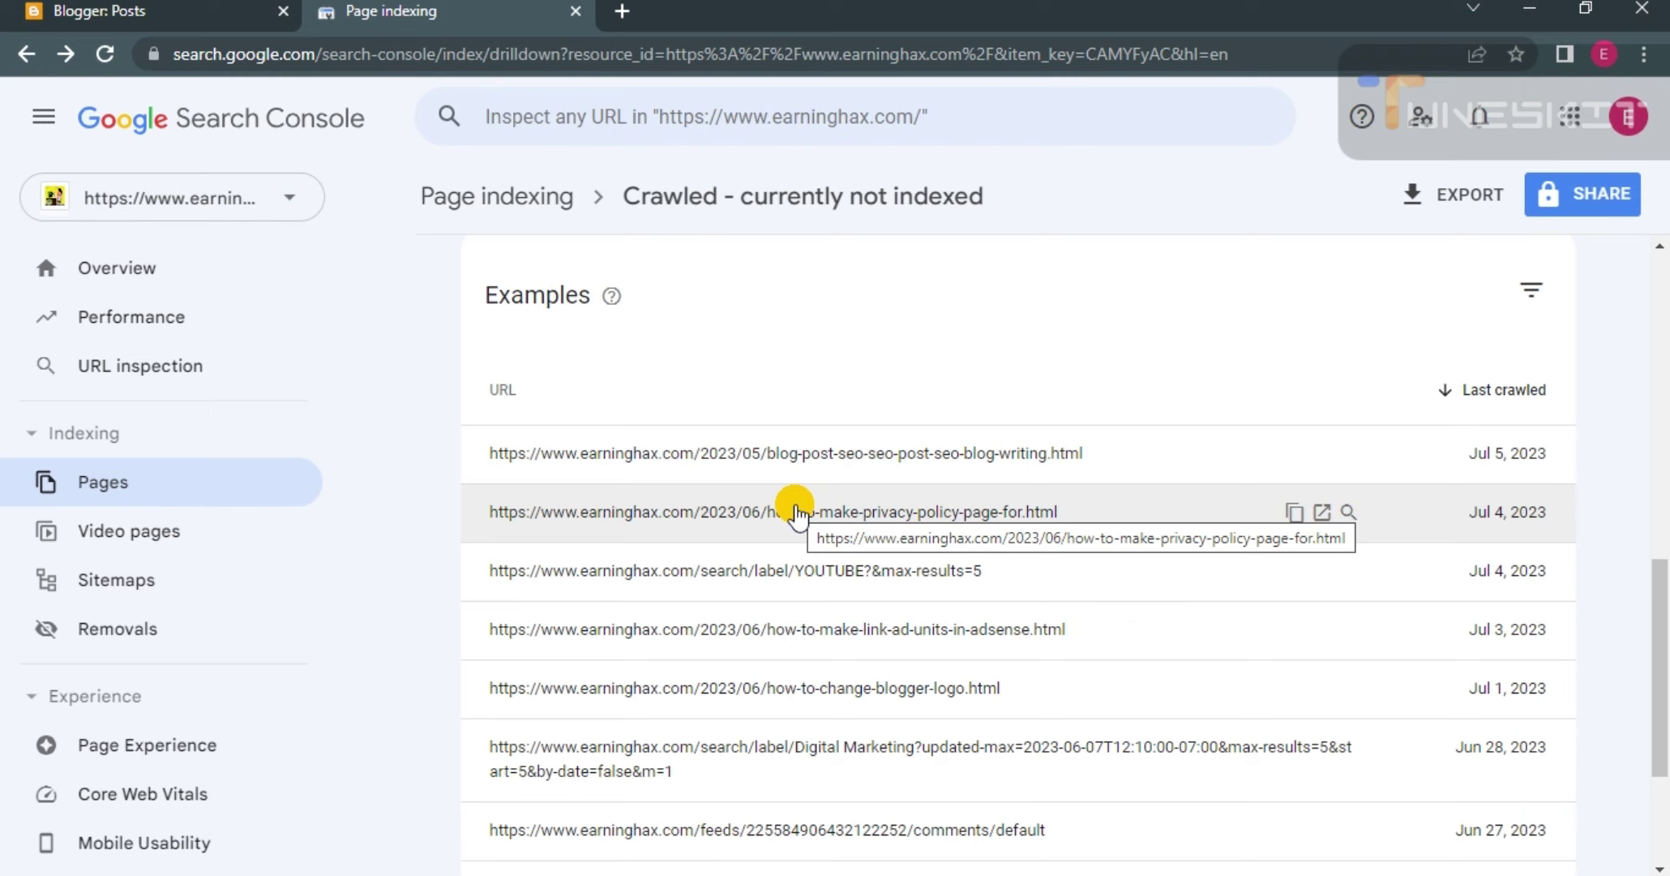
Check the details of the "how-to-make-privacy-policy-page-for.html" example, close them, and review the report's affected pages chart and remaining example URLs.
left_click(794, 509)
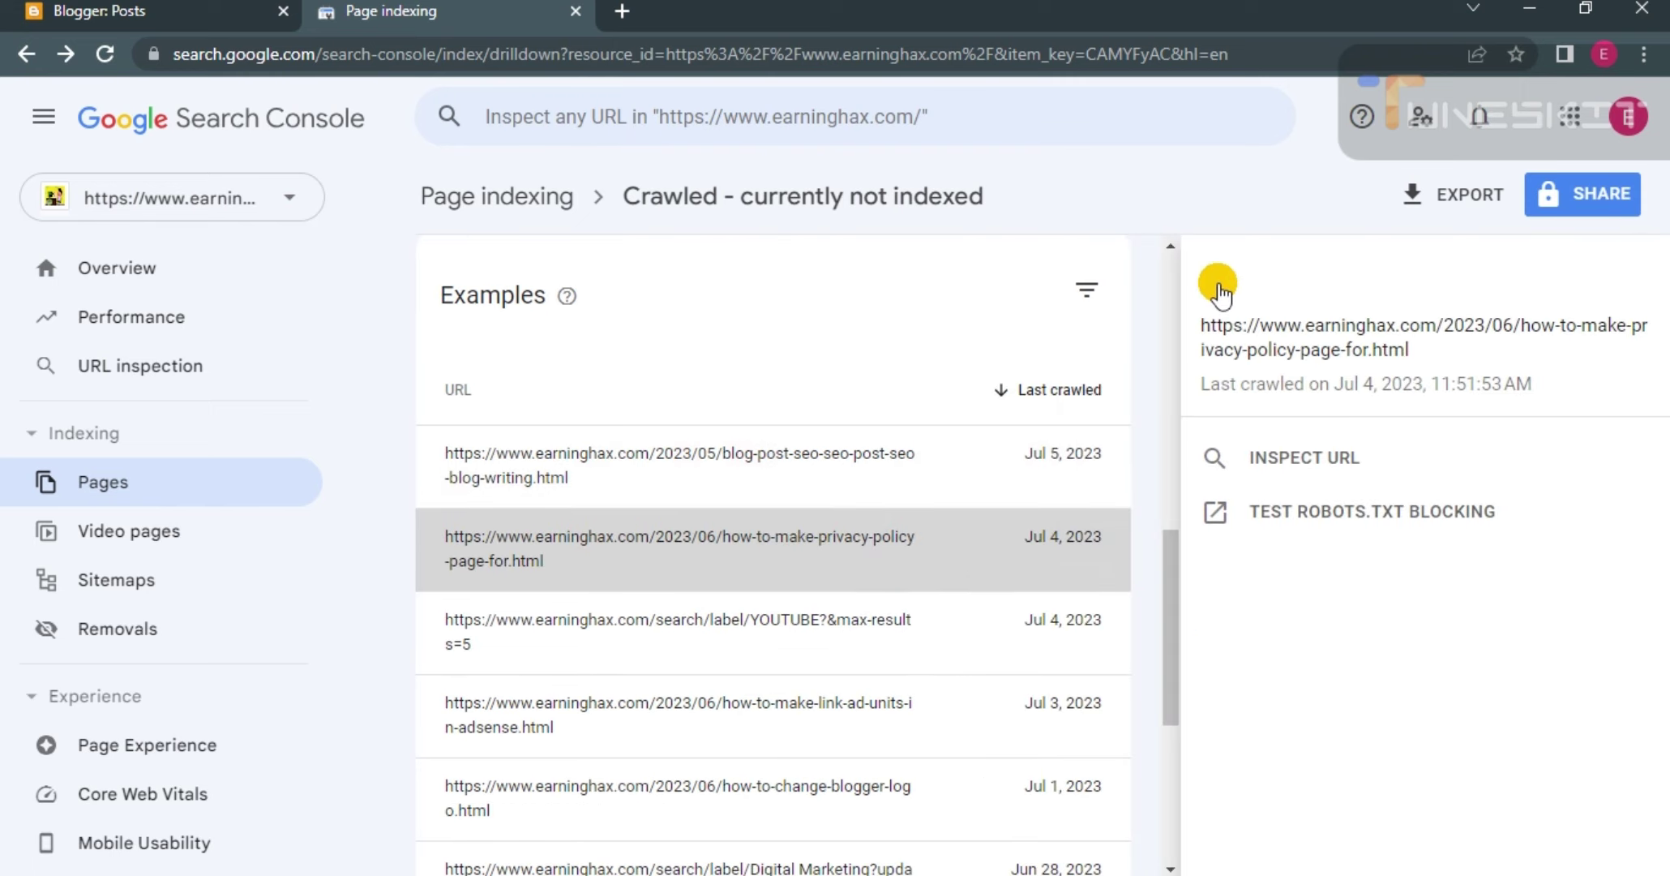
left_click(1217, 284)
scroll(844, 565, "up", 5)
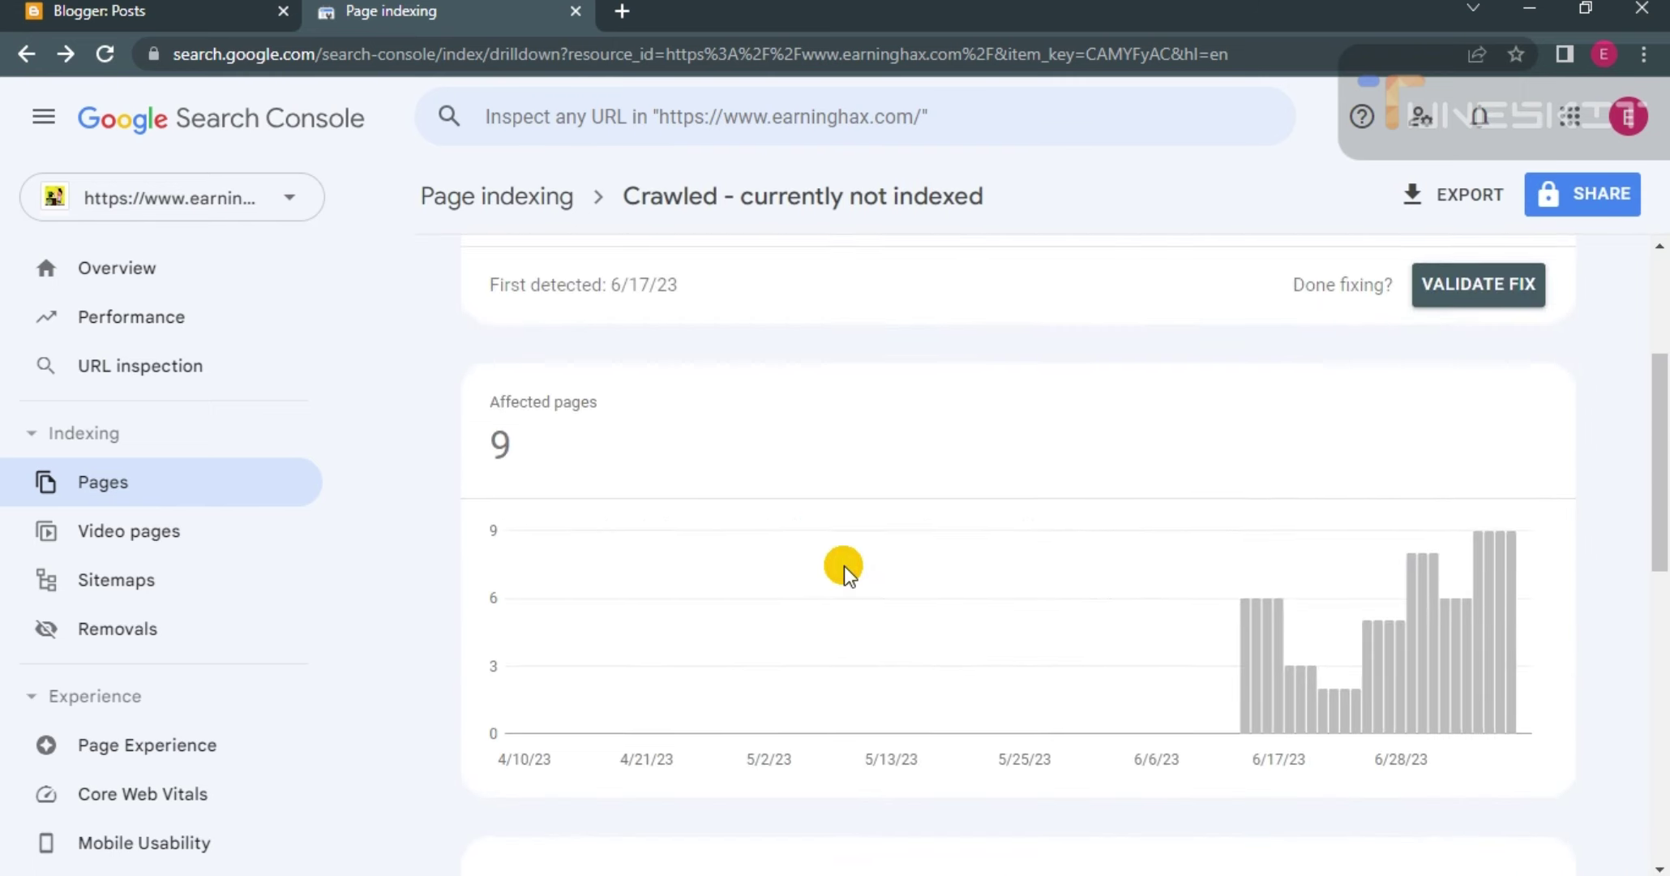
scroll(844, 565, "up", 3)
scroll(843, 565, "down", 12)
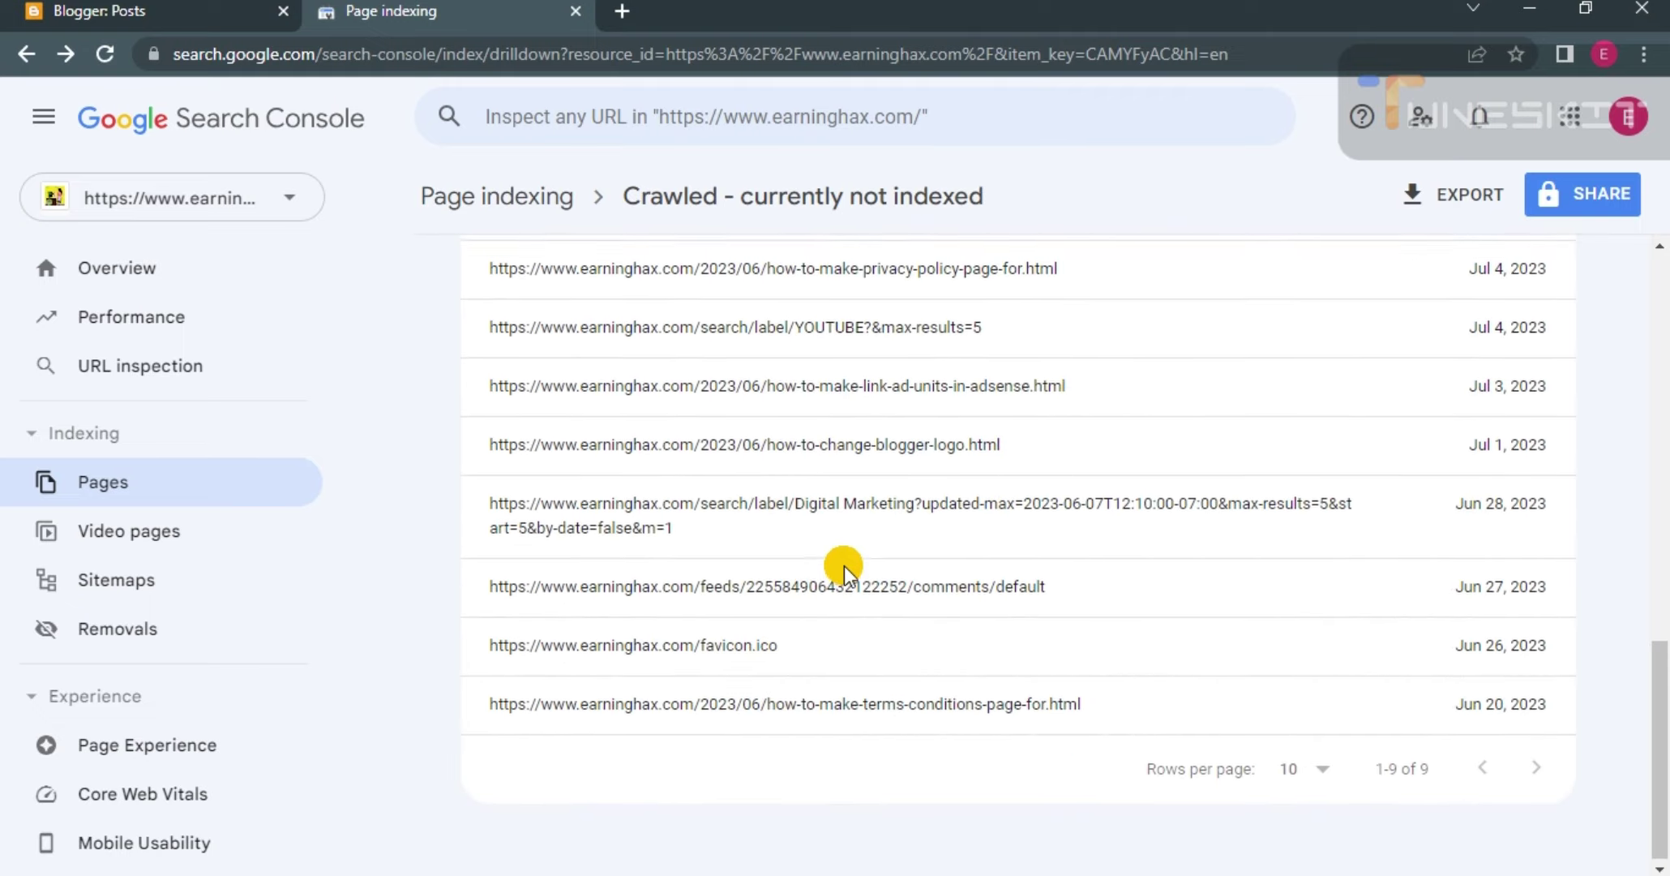
scroll(844, 566, "up", 8)
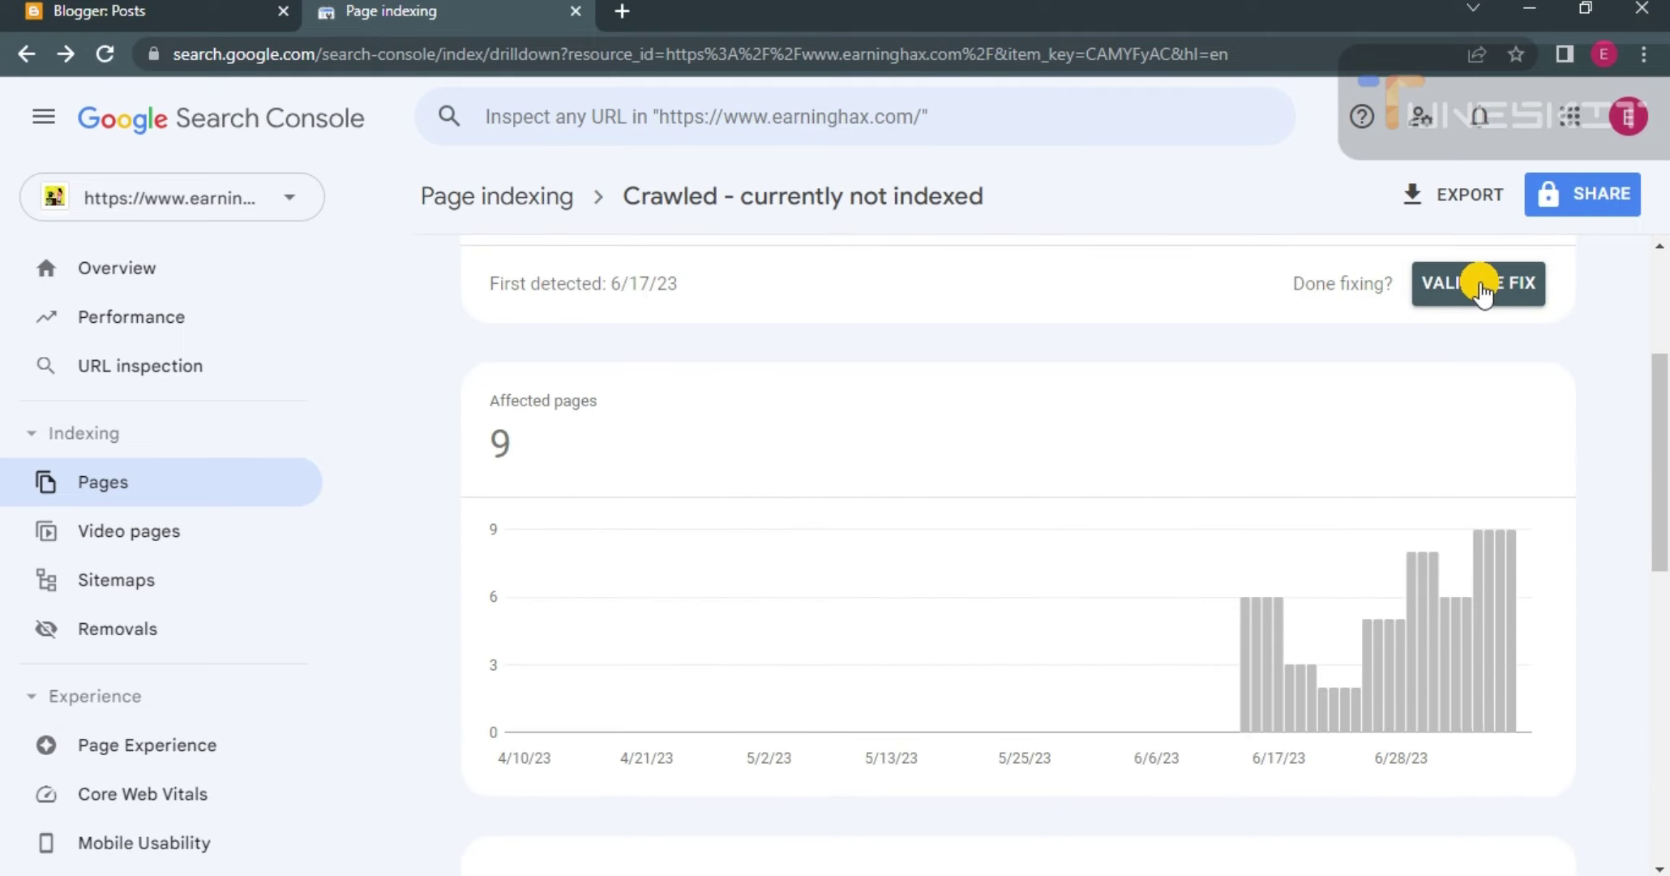